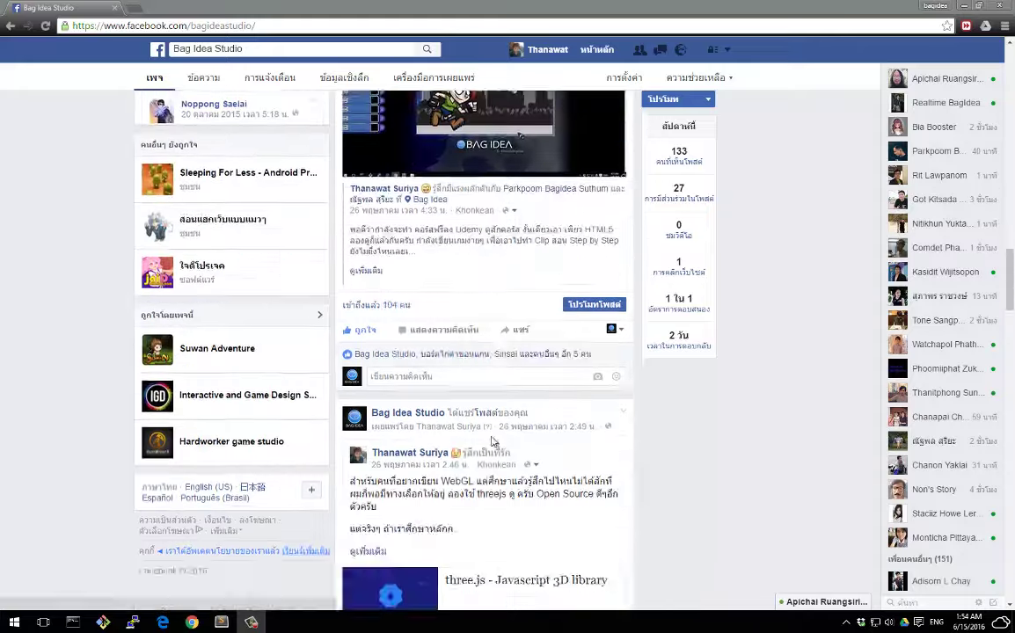
Find the page's Ogre3D DirectX11/OpenGL3+ post, look through its sample screenshots and close the photo viewer.
scroll(498, 420, down, 5)
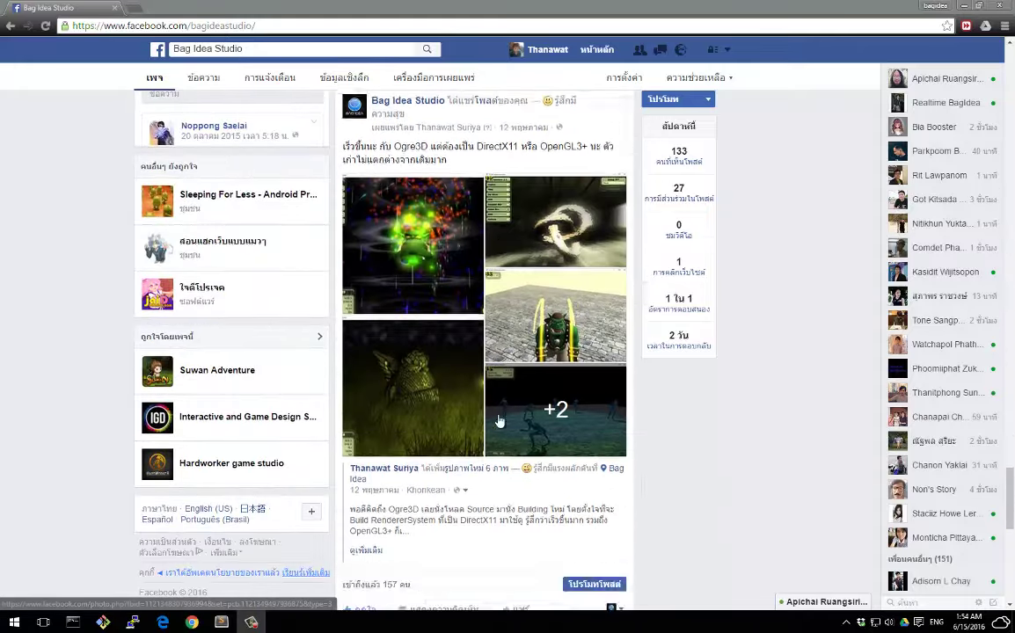
scroll(497, 419, up, 2)
scroll(451, 292, down, 1)
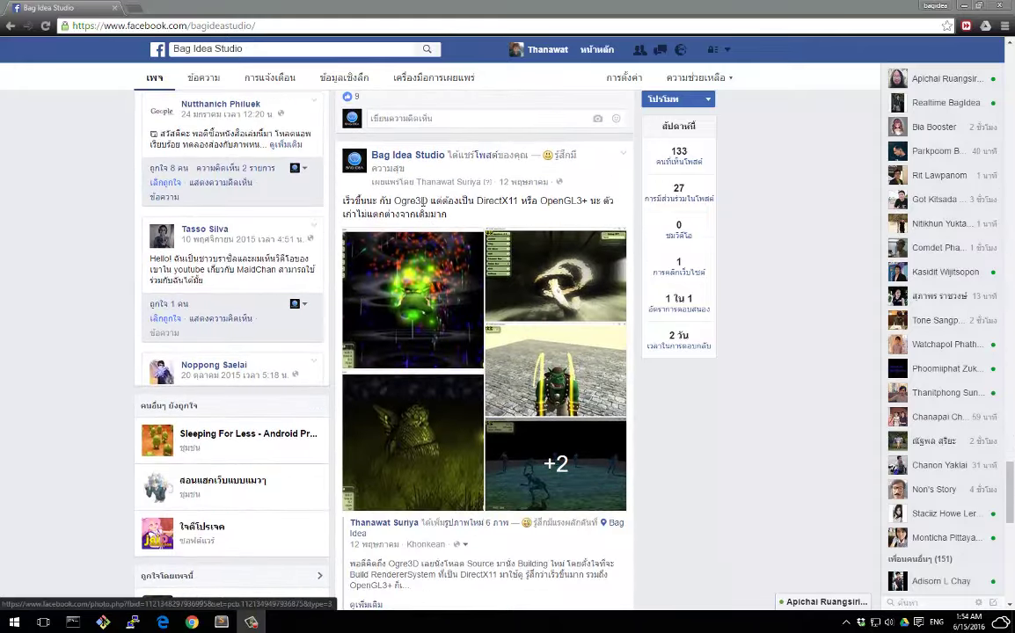
drag(428, 201, 394, 201)
click(437, 318)
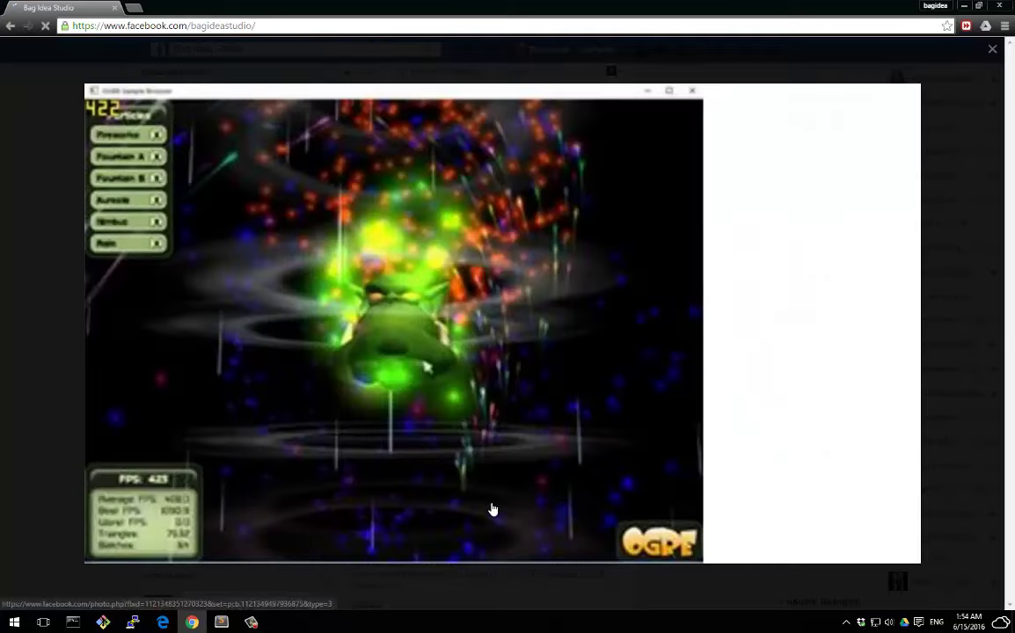
click(679, 461)
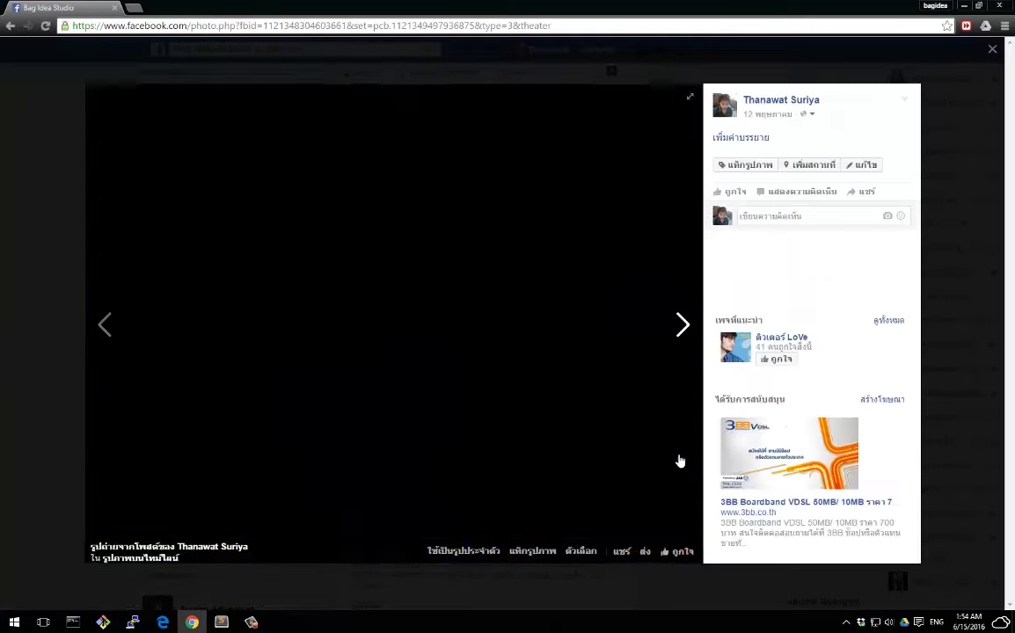
key(Right)
key(Right)
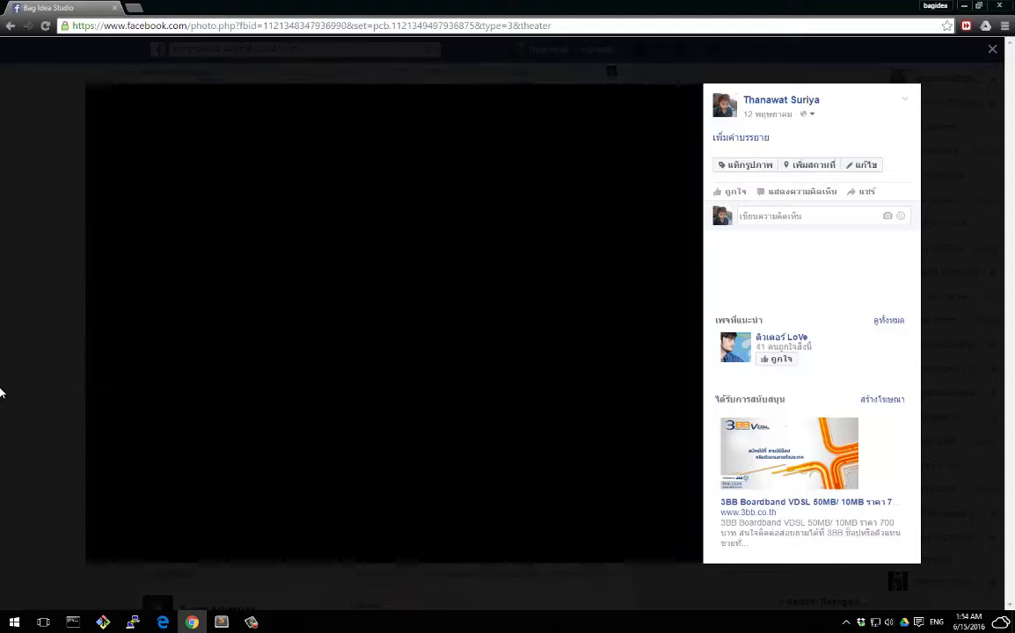
key(Right)
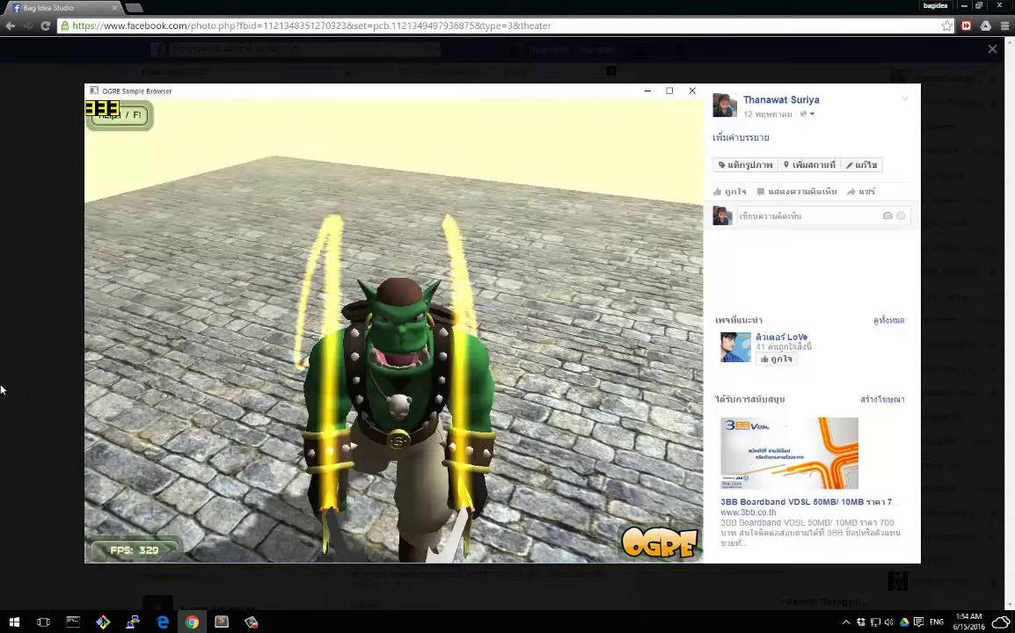
key(Escape)
scroll(201, 230, down, 1)
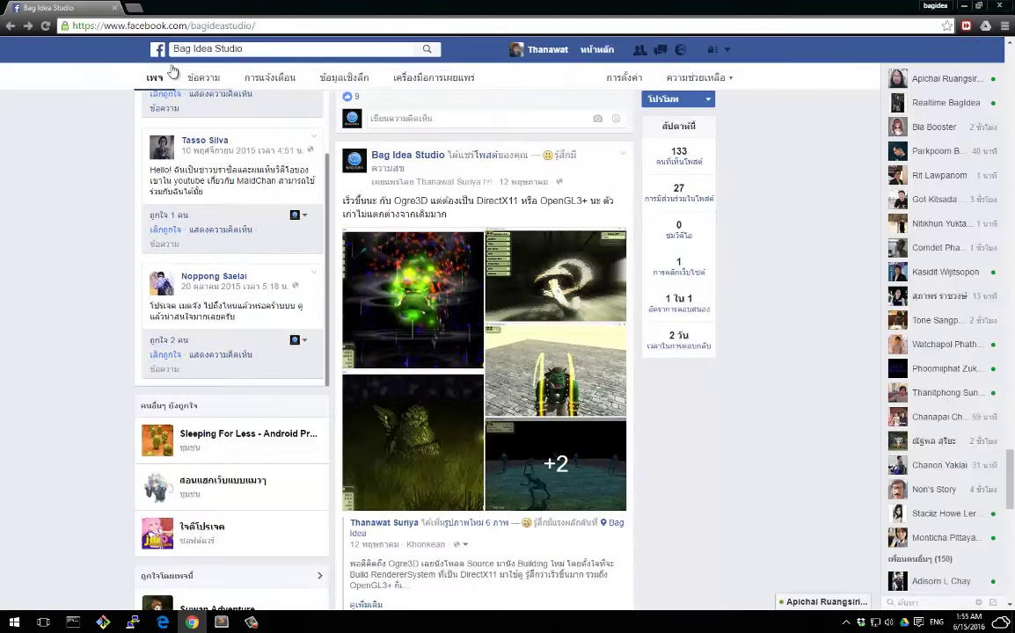
Open the ogre3d.org website in a new tab.
click(134, 8)
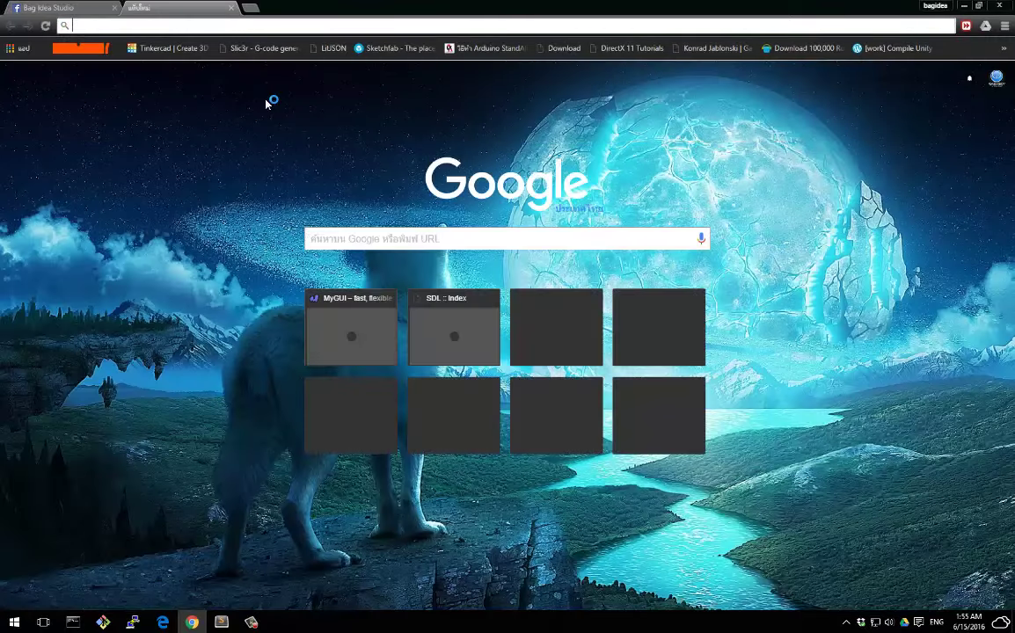
text(ogre3d.org)
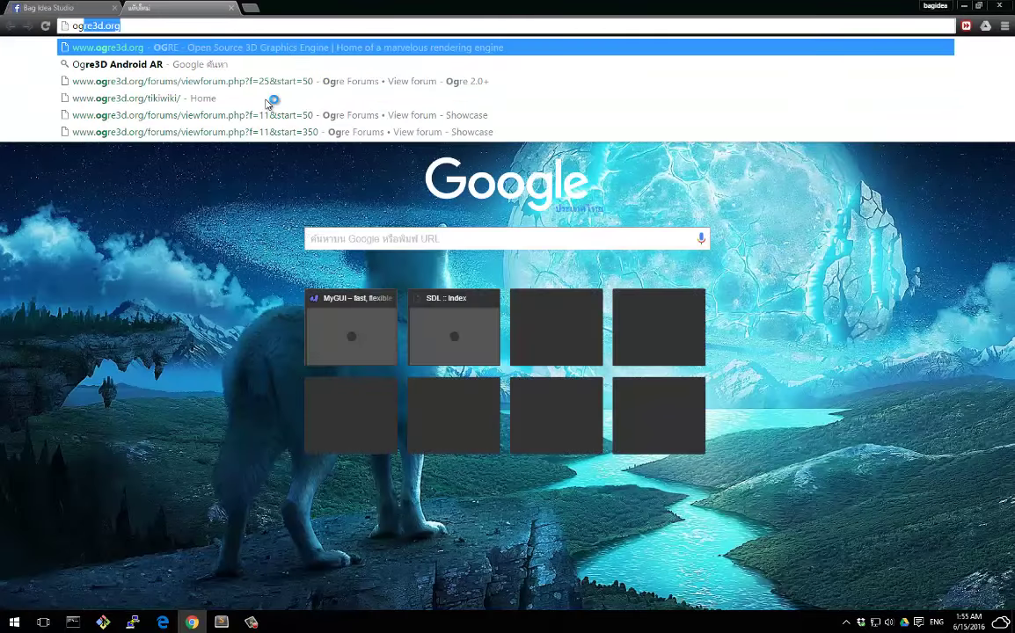
key(Return)
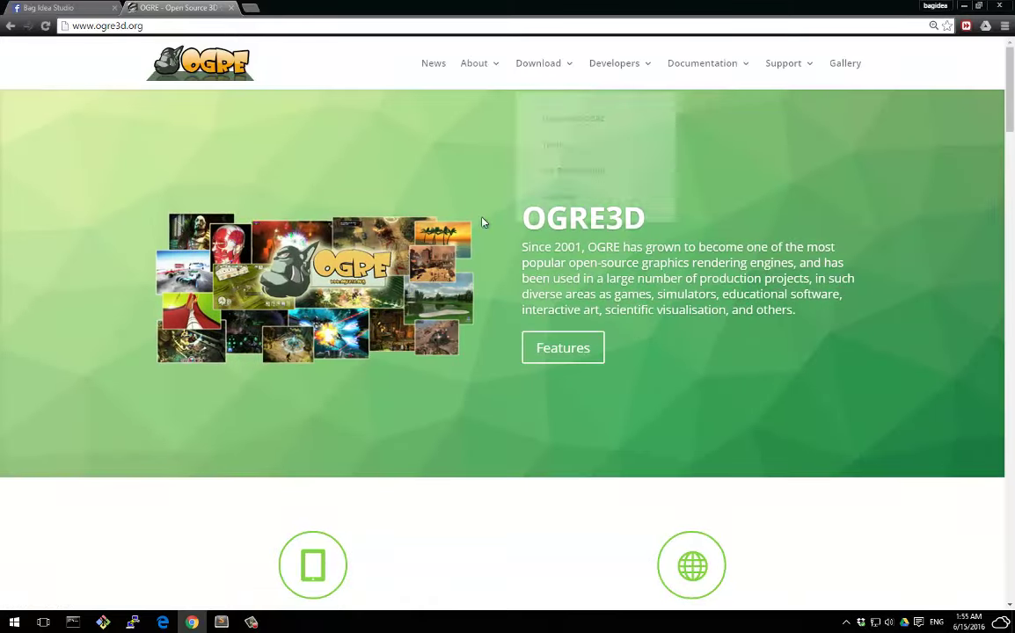
Open the OGRE Features page and examine its platform and 3D API support list.
click(527, 343)
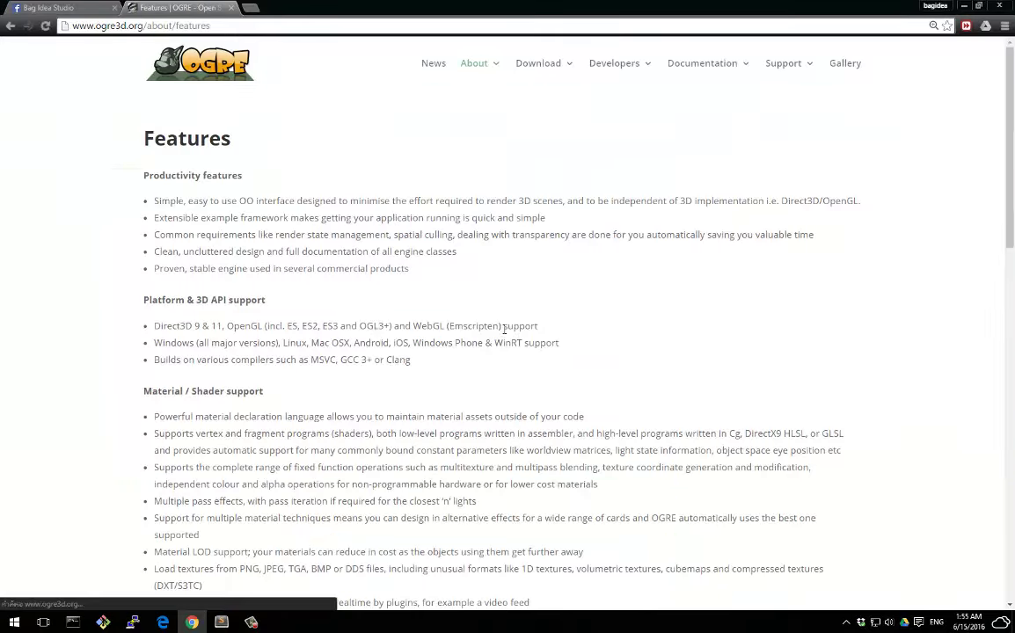
scroll(504, 328, down, 2)
drag(153, 257, 438, 259)
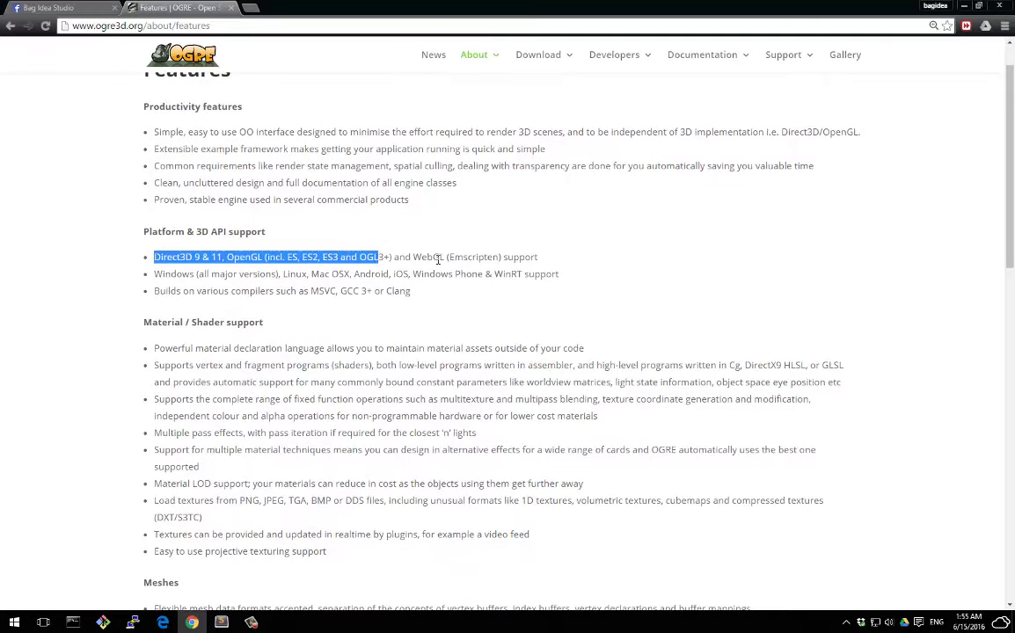
click(434, 317)
scroll(460, 279, up, 1)
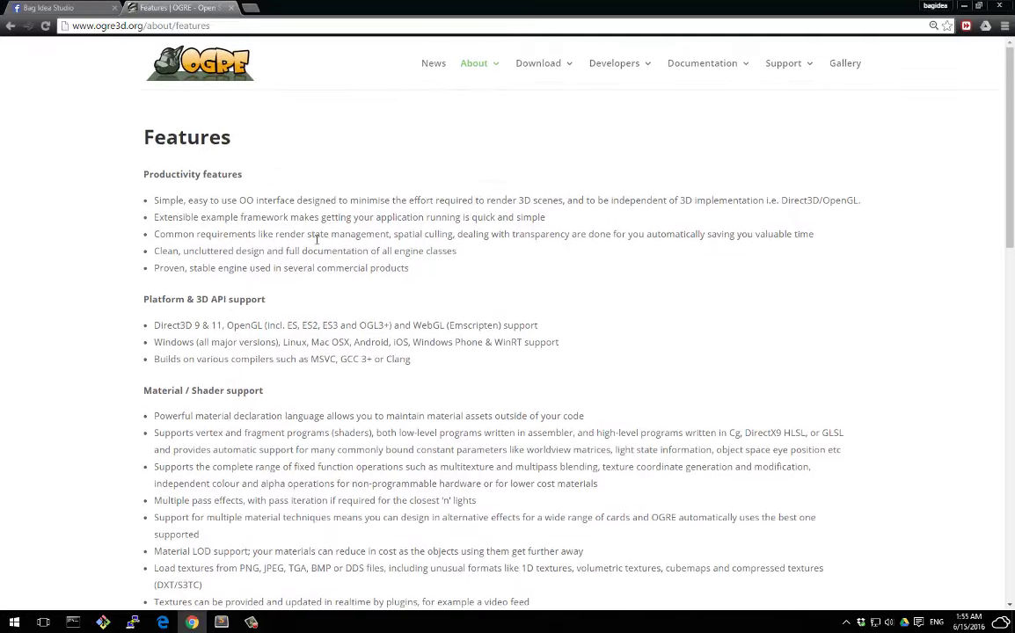
scroll(415, 222, down, 2)
scroll(519, 186, up, 2)
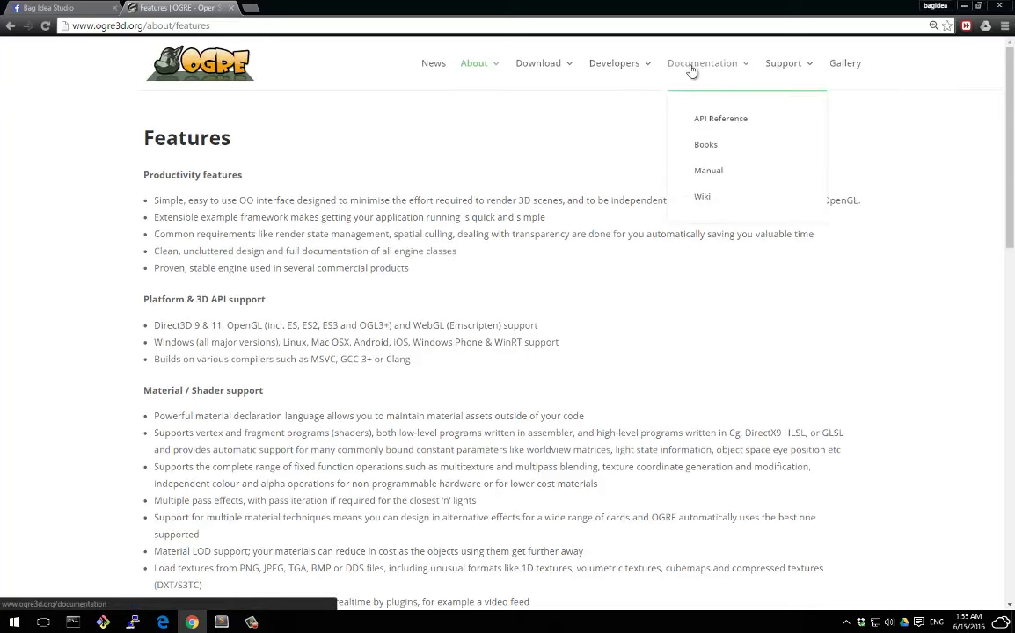
Go to the Download OGRE SDK page and follow its source link to the BitBucket repository.
mouse_move(553, 70)
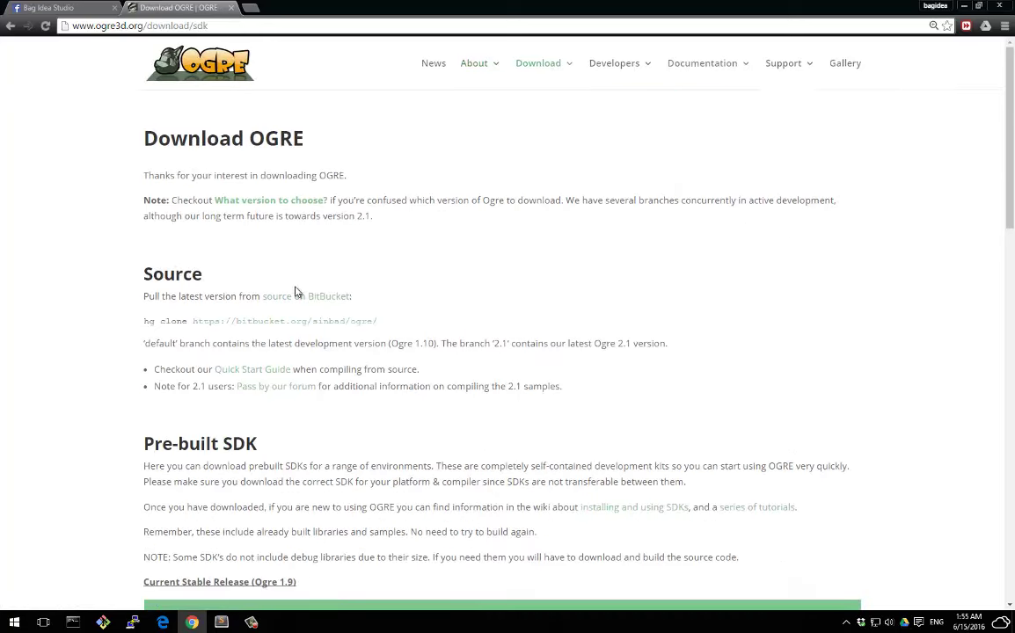
scroll(259, 277, down, 1)
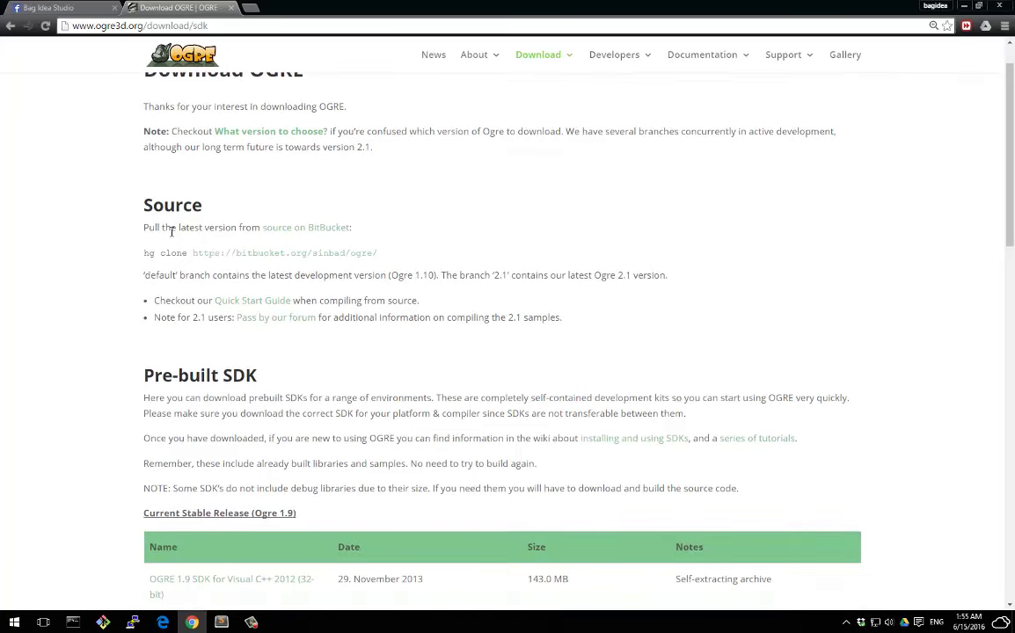
drag(243, 228, 369, 226)
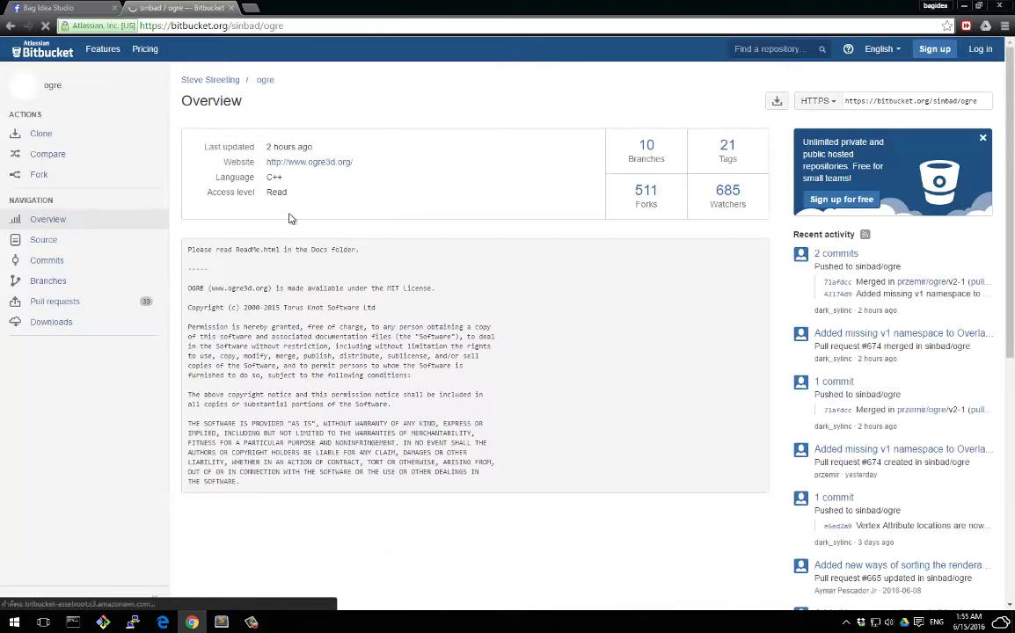
Try downloading the ogre repository from its Downloads page and dismiss the download manager's dialog.
click(43, 85)
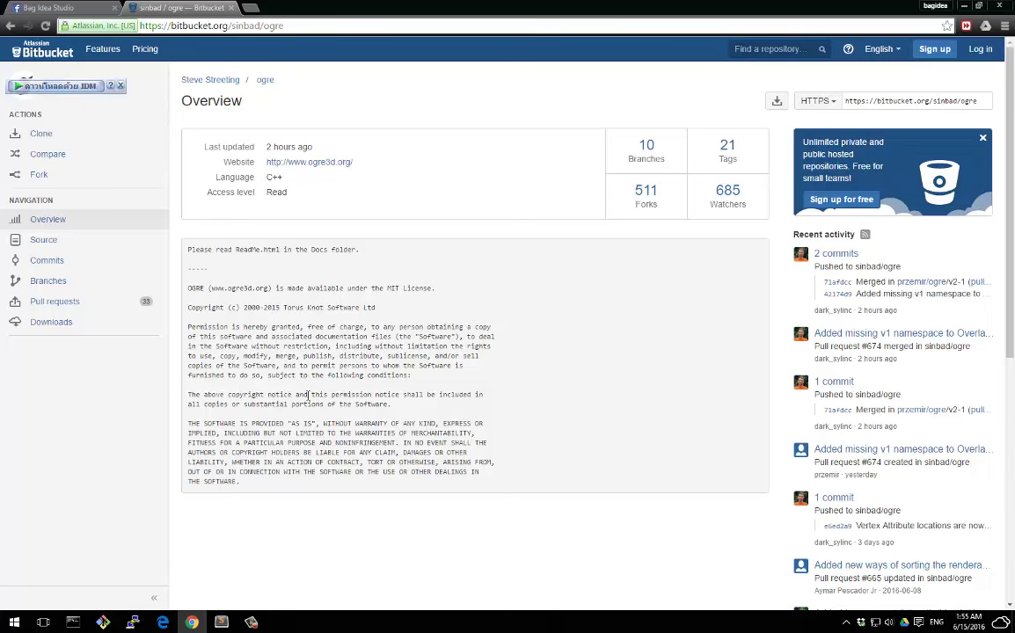
click(64, 325)
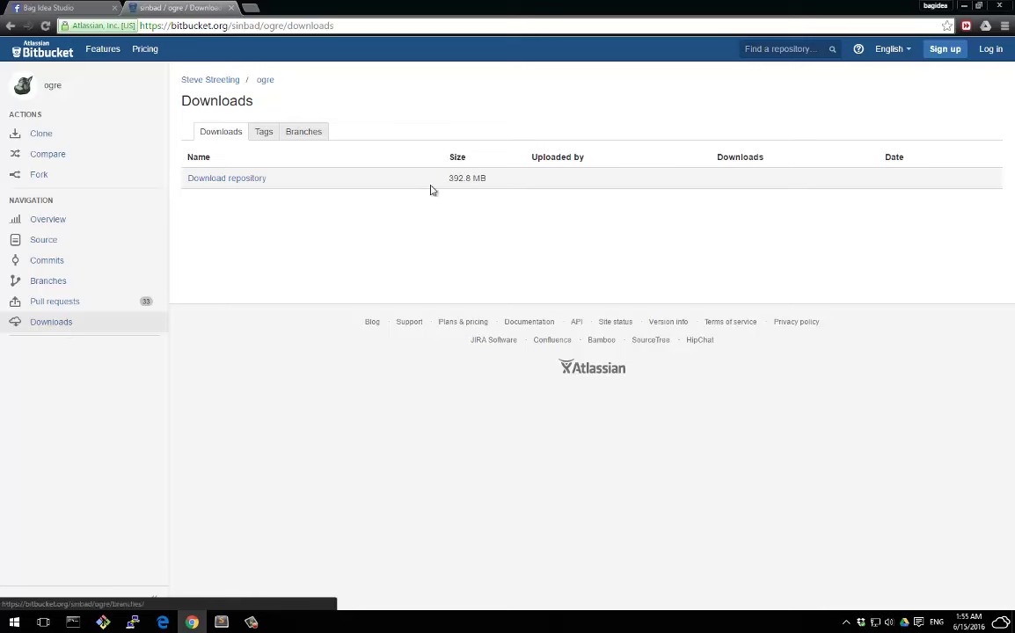
click(245, 183)
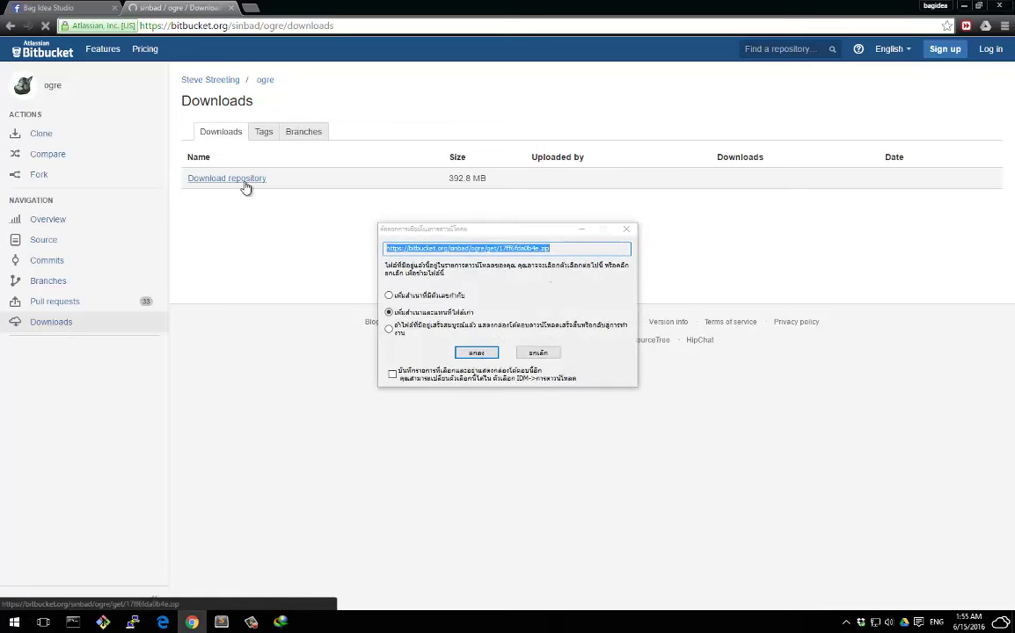
click(526, 348)
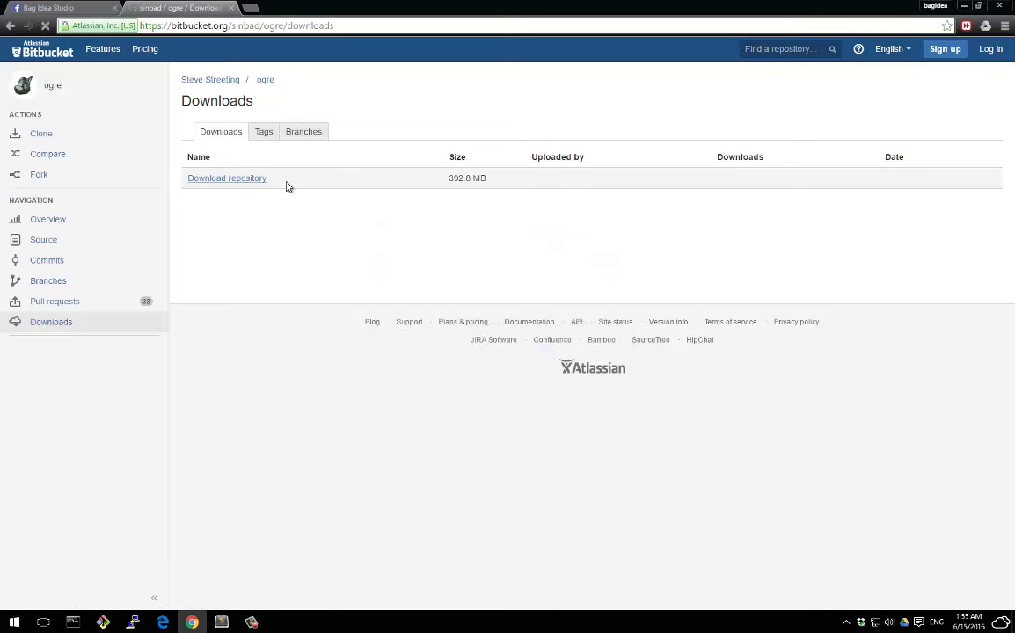
drag(209, 192, 281, 354)
Return to the Download OGRE page and open the Quick Start Guide for compiling from source, showing its Windows instructions.
click(12, 27)
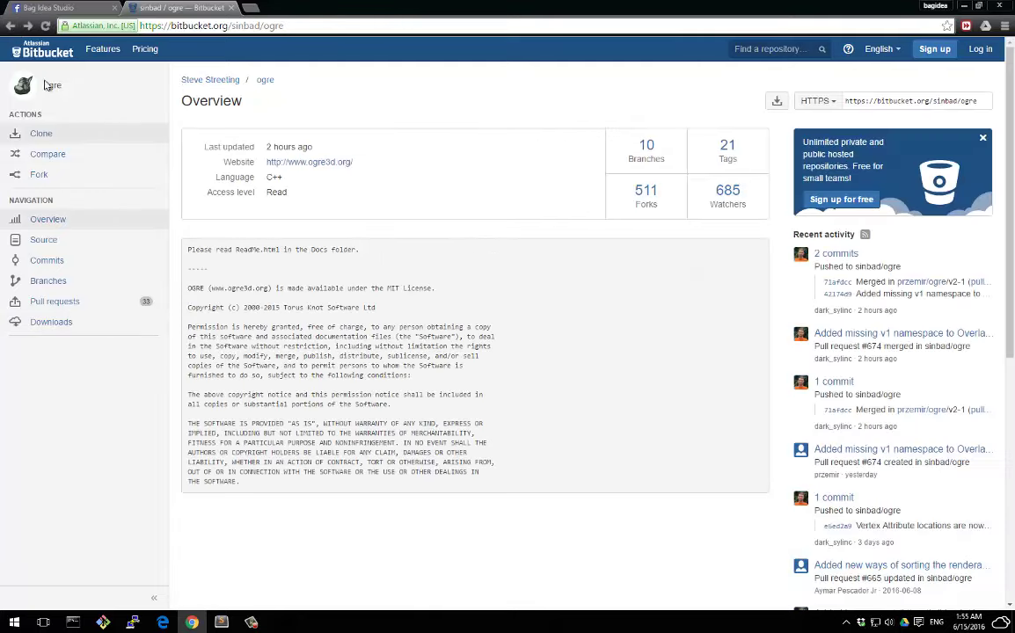
click(8, 27)
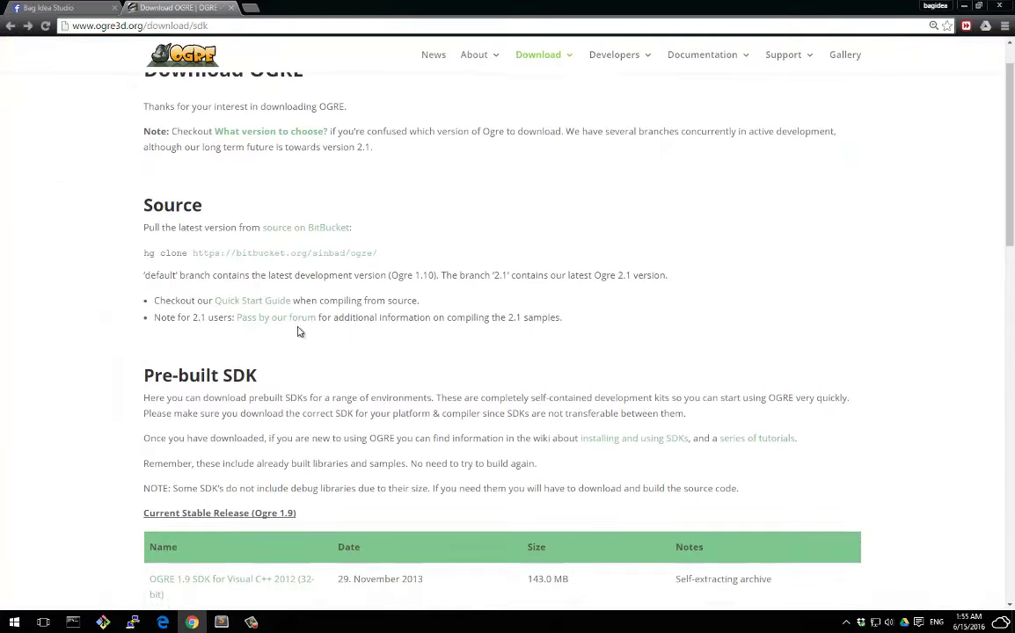
click(224, 303)
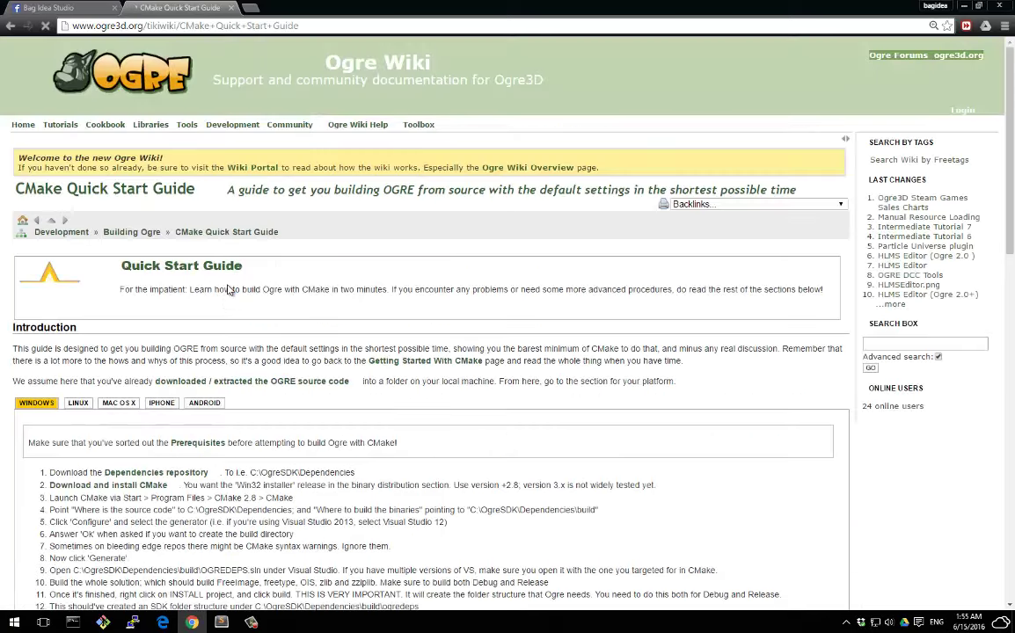
scroll(201, 301, down, 3)
scroll(186, 254, down, 2)
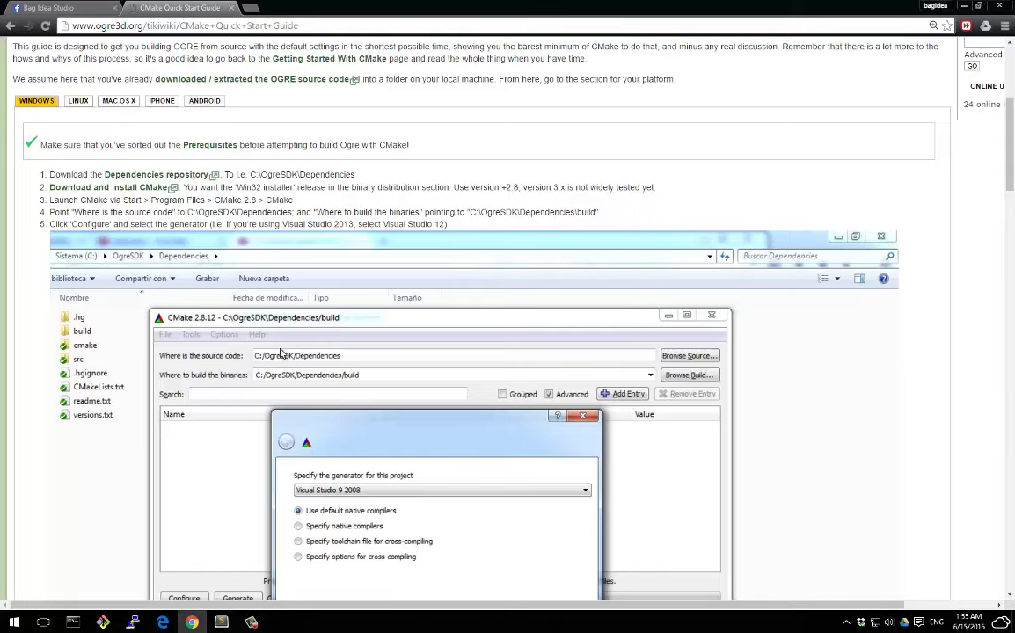
Open the Dependencies repository linked in the guide's Windows instructions in a new tab.
scroll(281, 353, up, 2)
drag(73, 299, 335, 299)
click(332, 299)
click(172, 302)
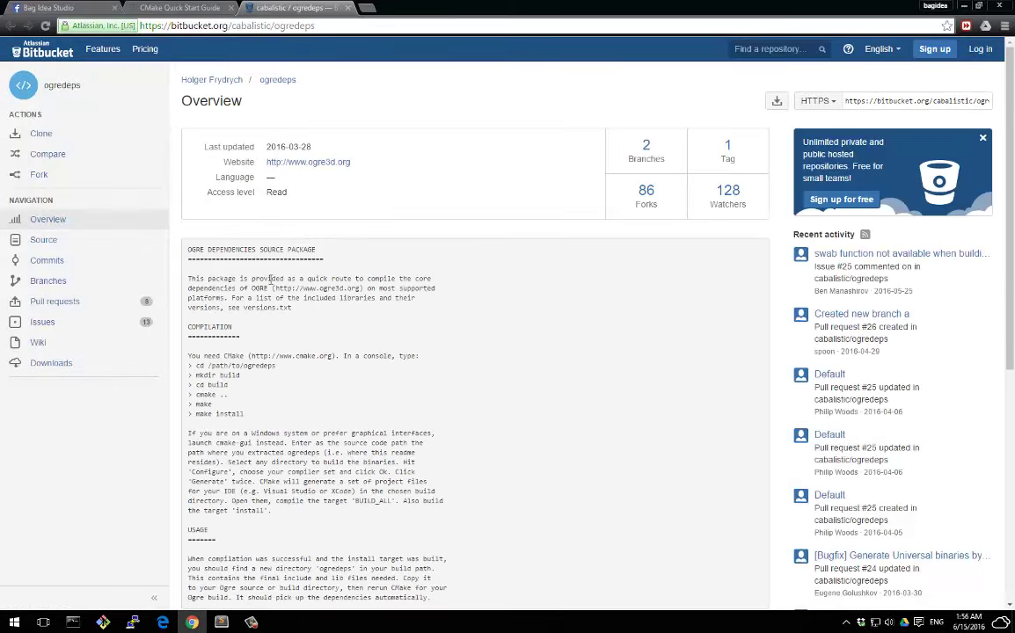
Try downloading the ogredeps repository from its Downloads page and dismiss the download manager's dialog.
mouse_move(95, 91)
mouse_down()
mouse_move(39, 102)
mouse_move(162, 153)
mouse_move(52, 132)
mouse_move(69, 89)
mouse_move(110, 86)
mouse_up()
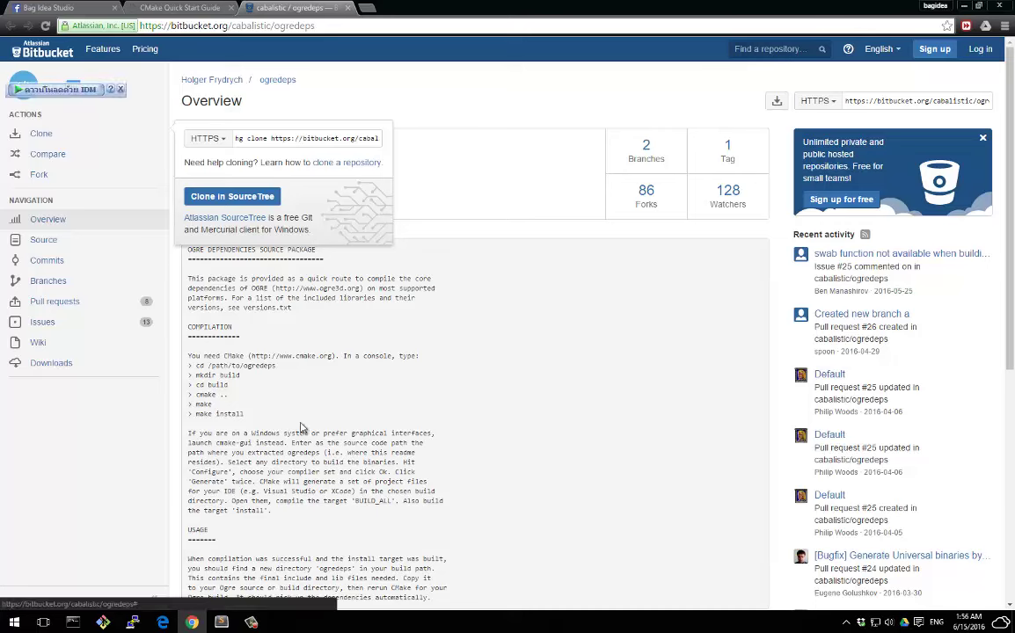
click(110, 86)
click(51, 362)
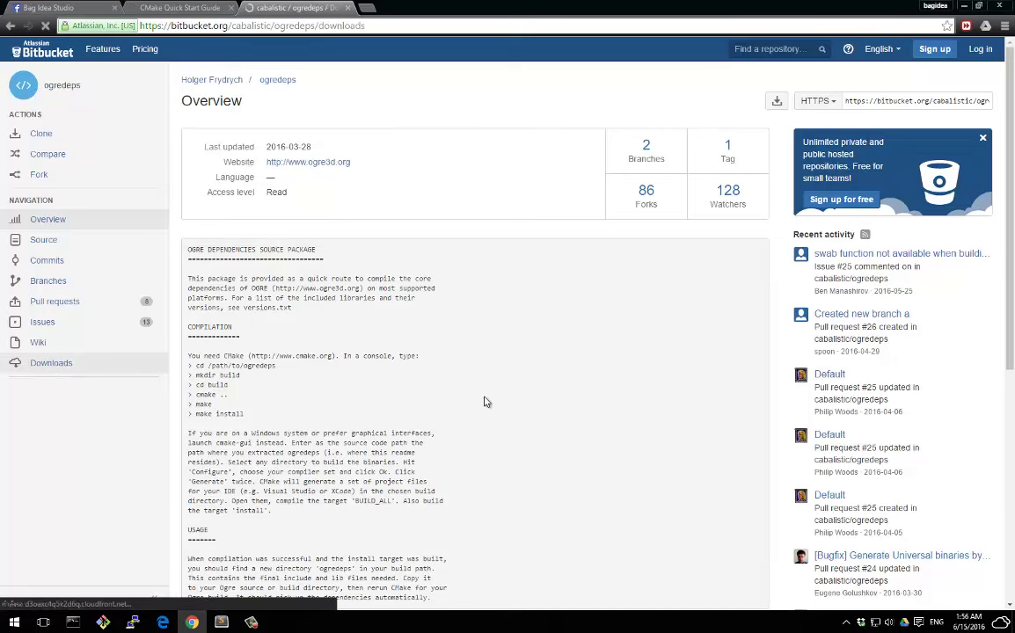
drag(182, 180, 248, 199)
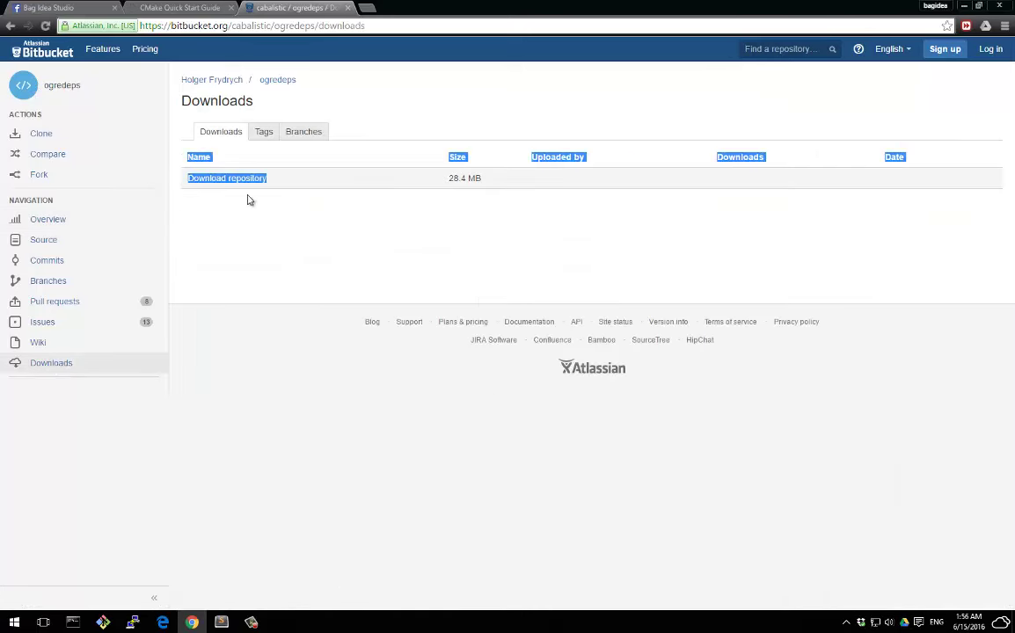
click(253, 184)
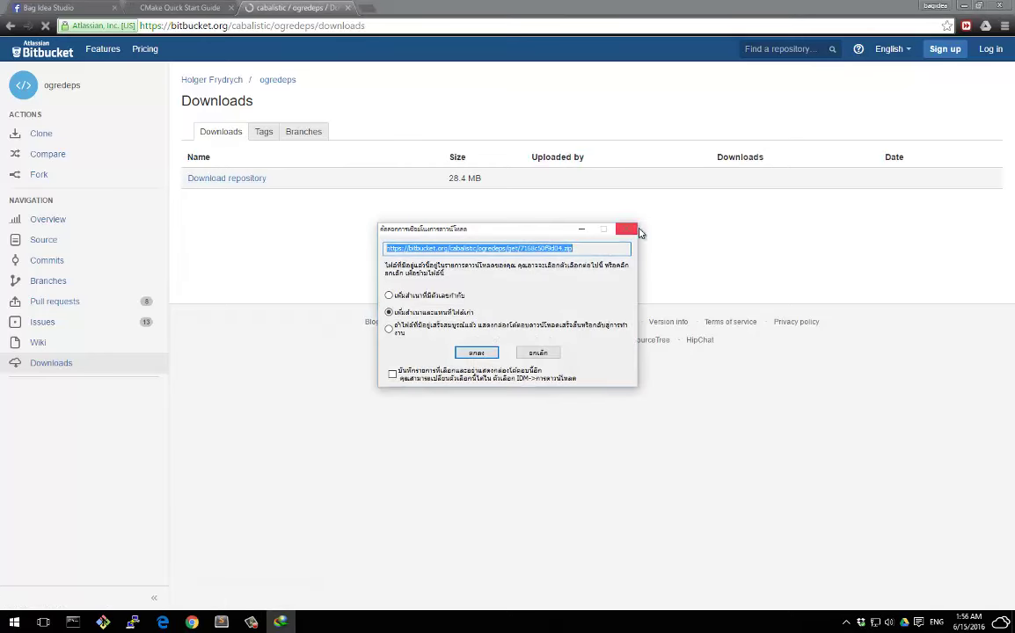
click(637, 230)
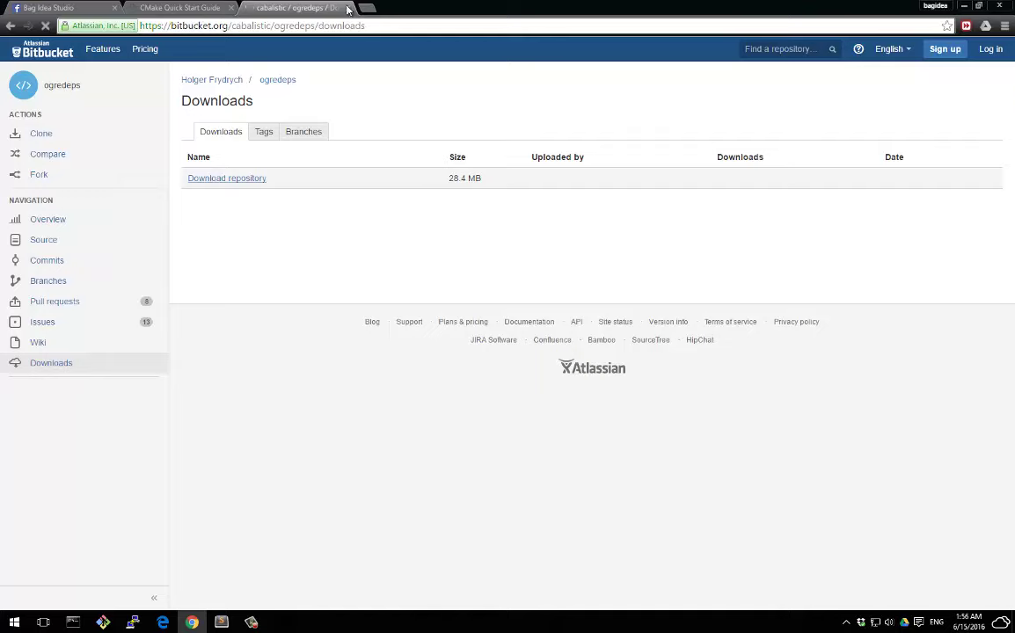
Return to the CMake Quick Start Guide and open its Download and install CMake link in a new tab.
click(180, 8)
scroll(227, 269, down, 3)
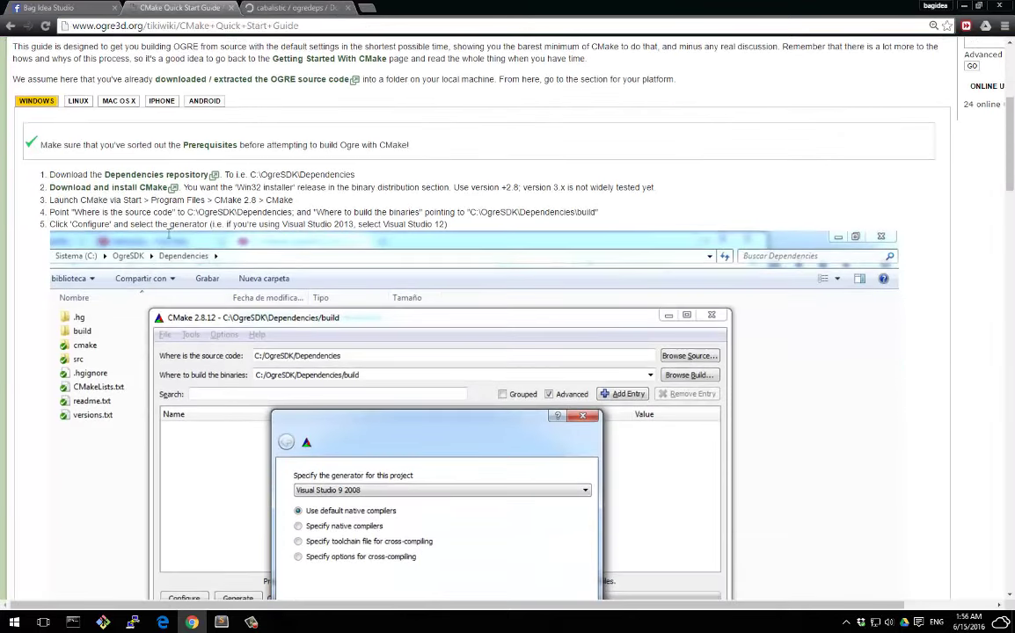
drag(293, 200, 61, 201)
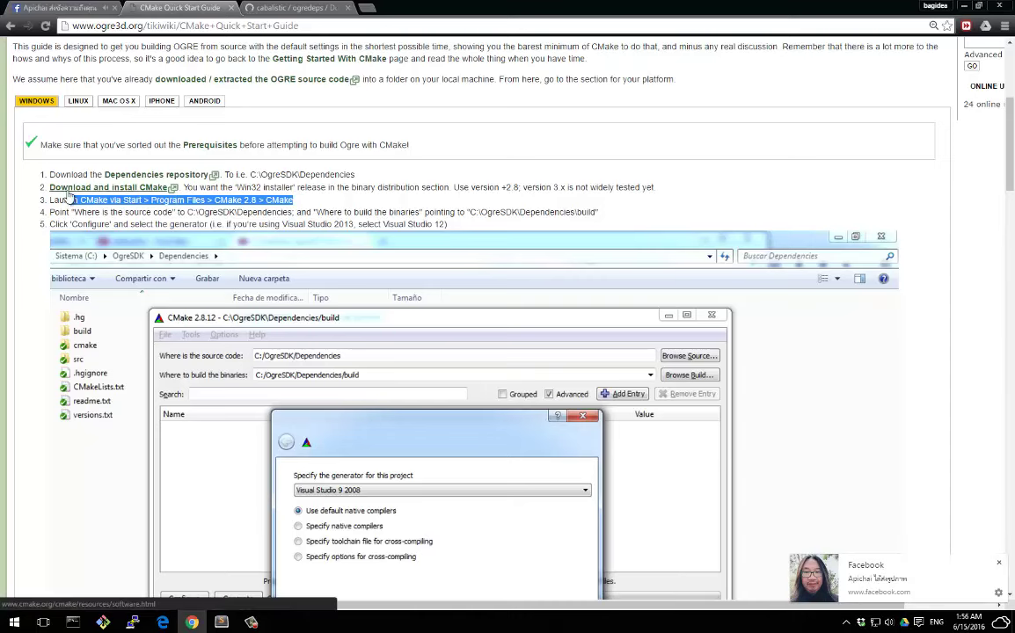
click(52, 188)
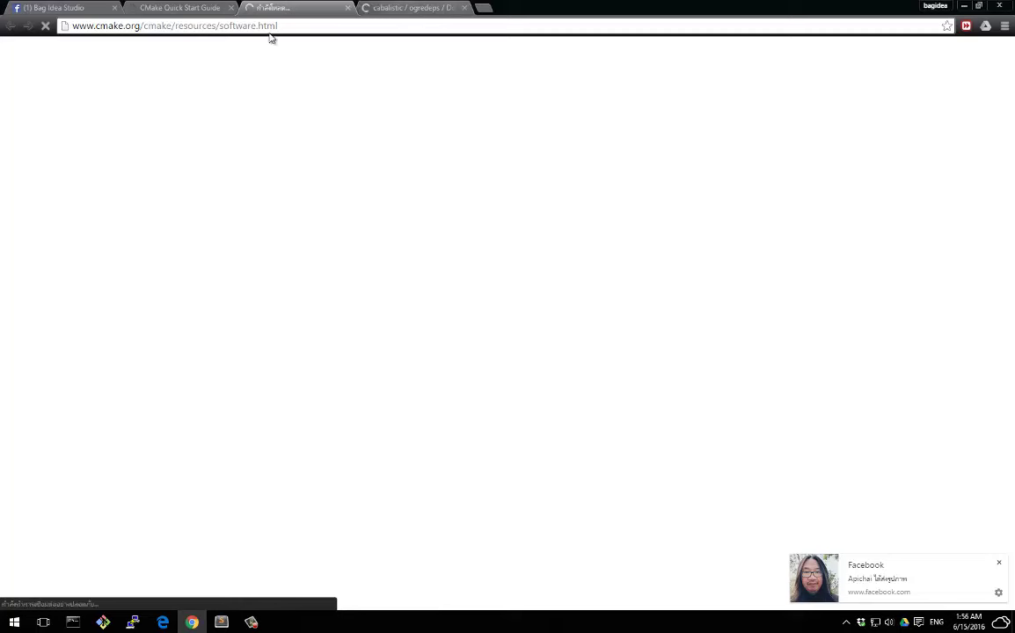
drag(97, 26, 116, 26)
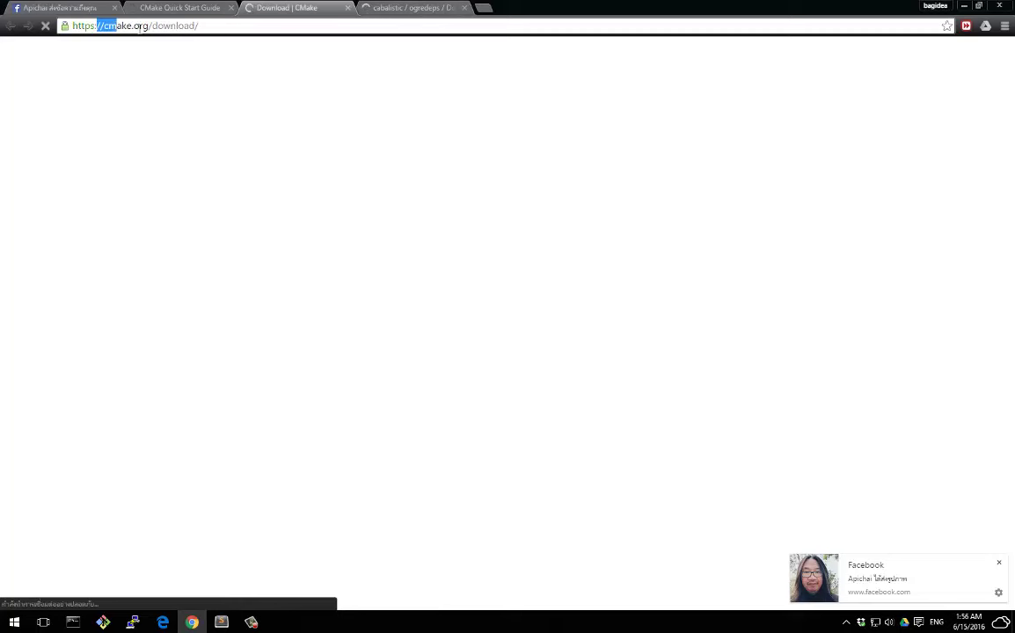
Examine the Release Candidate (3.6.0-rc2) section of the CMake download page, especially the Windows installer and ZIP packages.
key(ctrl+a)
click(207, 26)
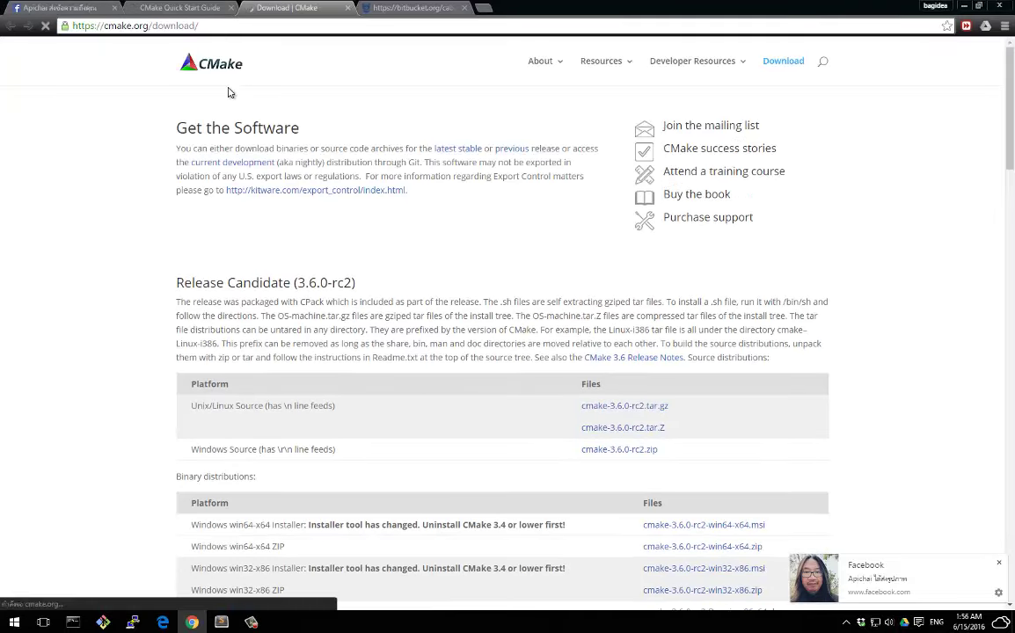
scroll(258, 355, down, 3)
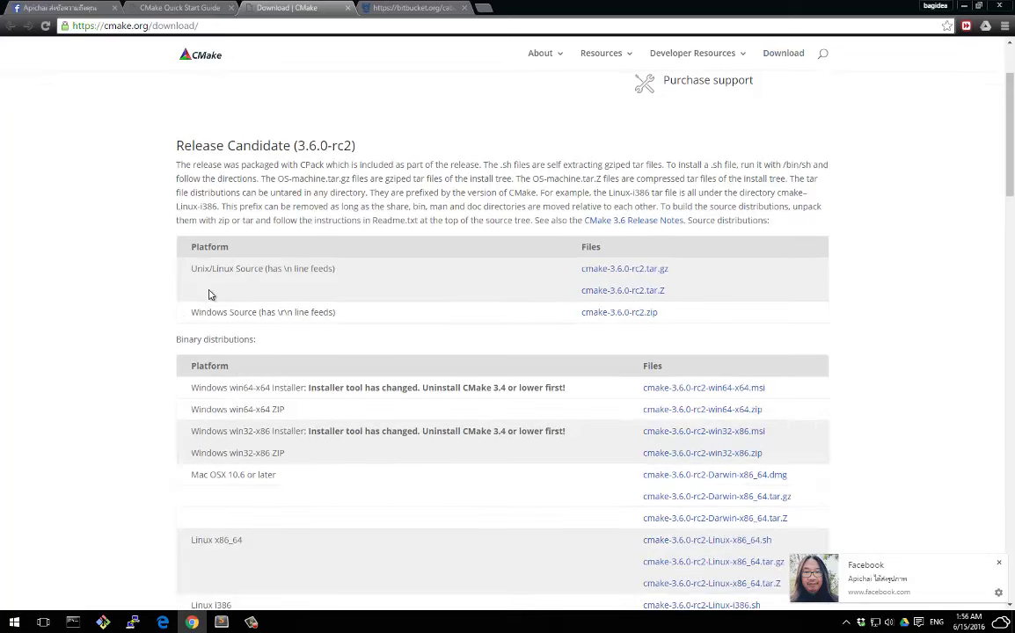
scroll(349, 276, down, 1)
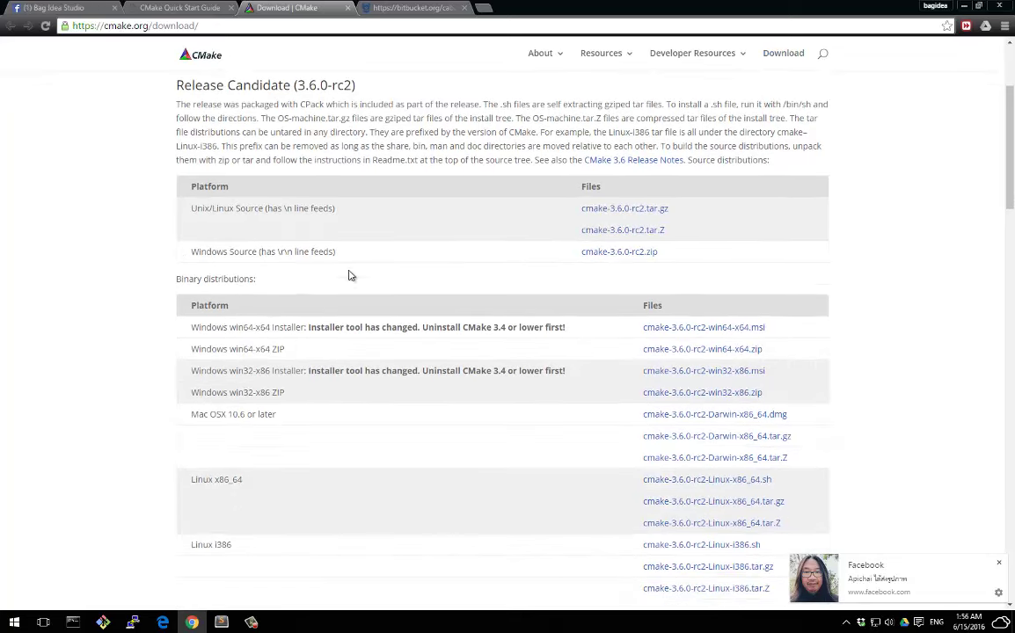
scroll(342, 318, down, 1)
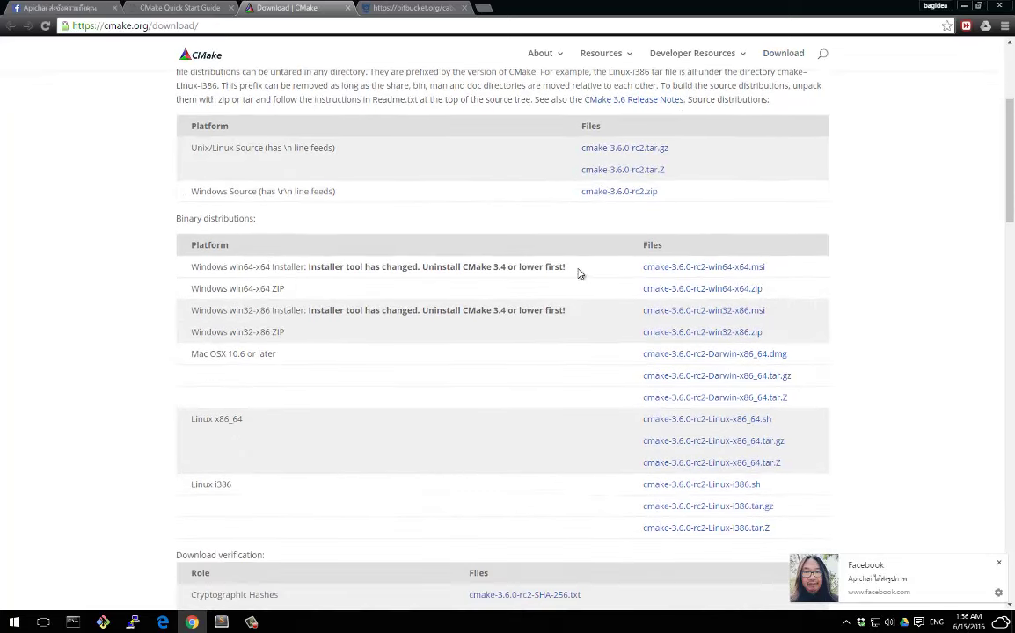
drag(578, 274, 365, 280)
drag(249, 272, 33, 321)
click(265, 286)
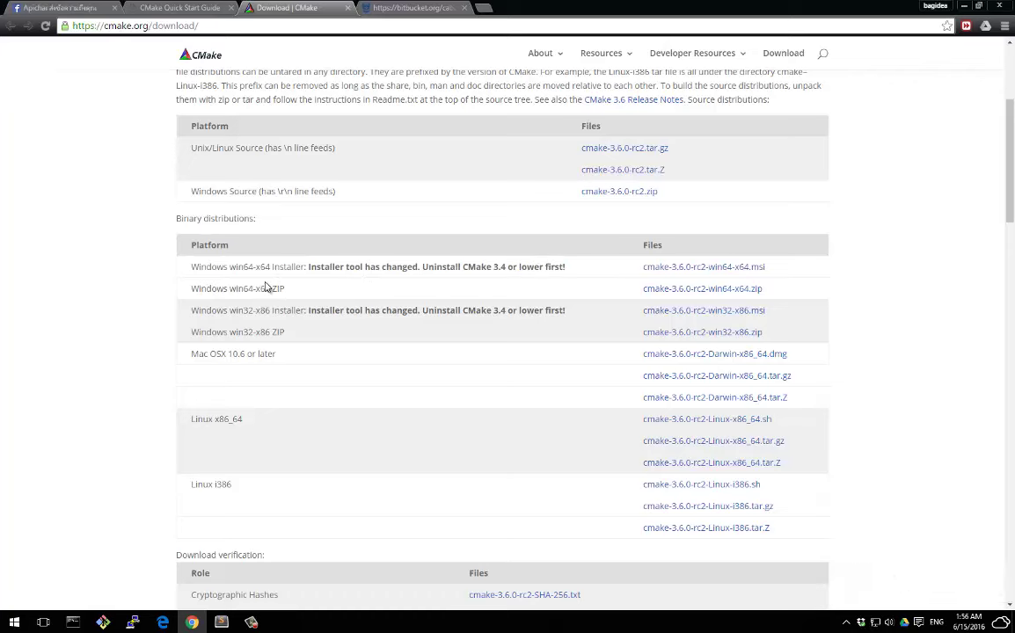
scroll(586, 441, down, 2)
scroll(931, 552, up, 4)
scroll(931, 553, down, 3)
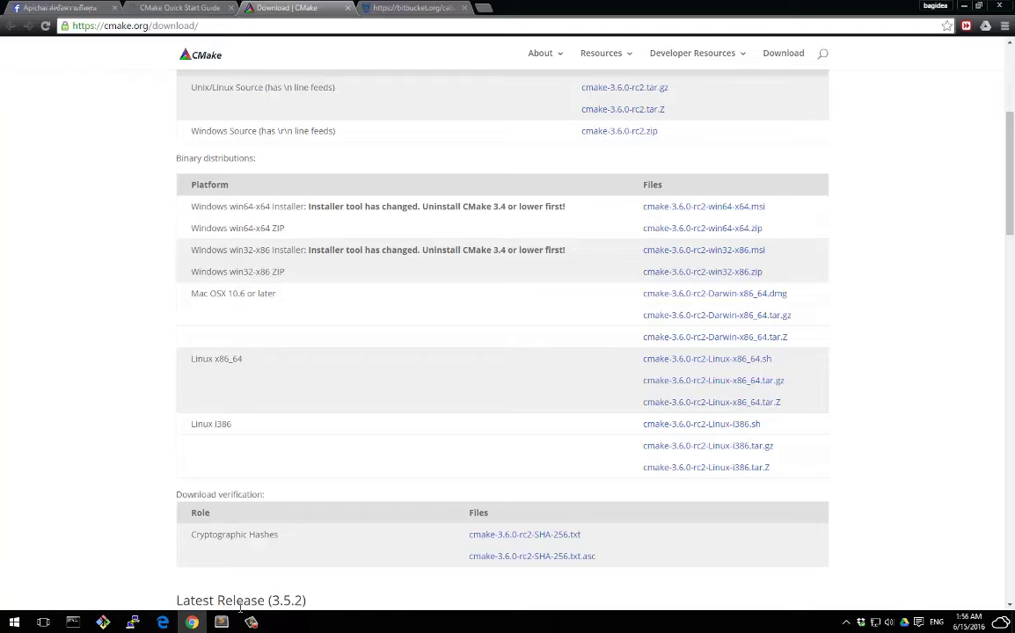
Minimize the browser, refresh the desktop and open the Download\Ogre3D folder on drive E: in File Explorer.
click(196, 622)
right_click(131, 520)
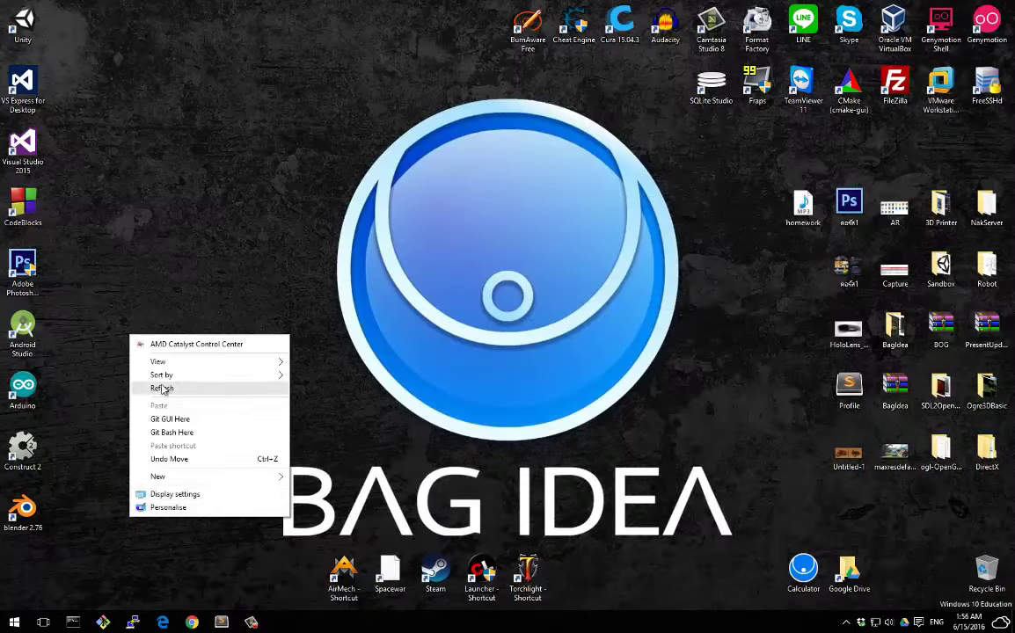
click(158, 389)
key(super)
click(39, 517)
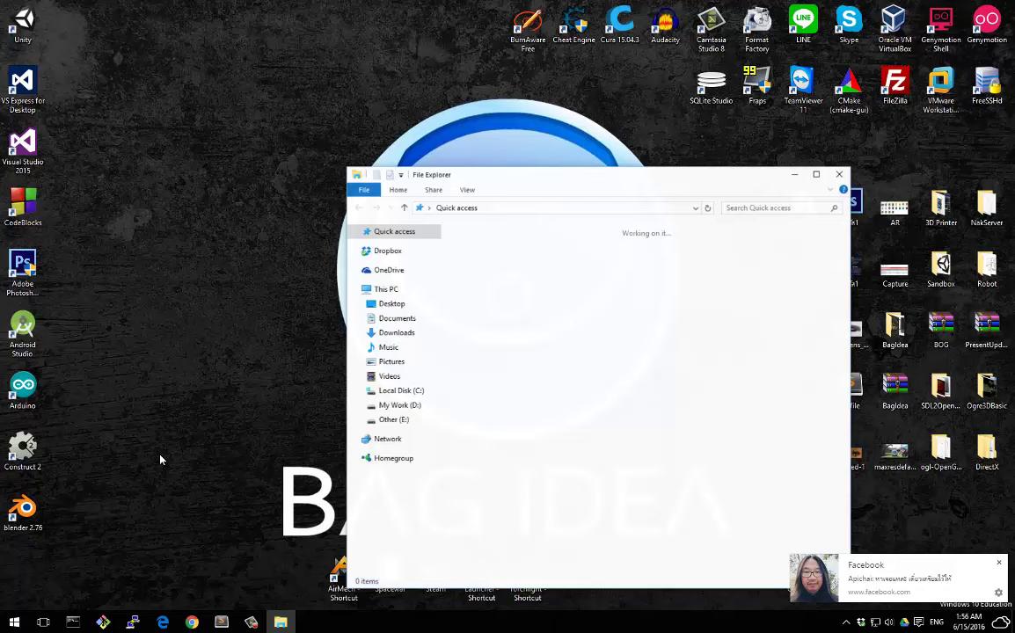
click(392, 419)
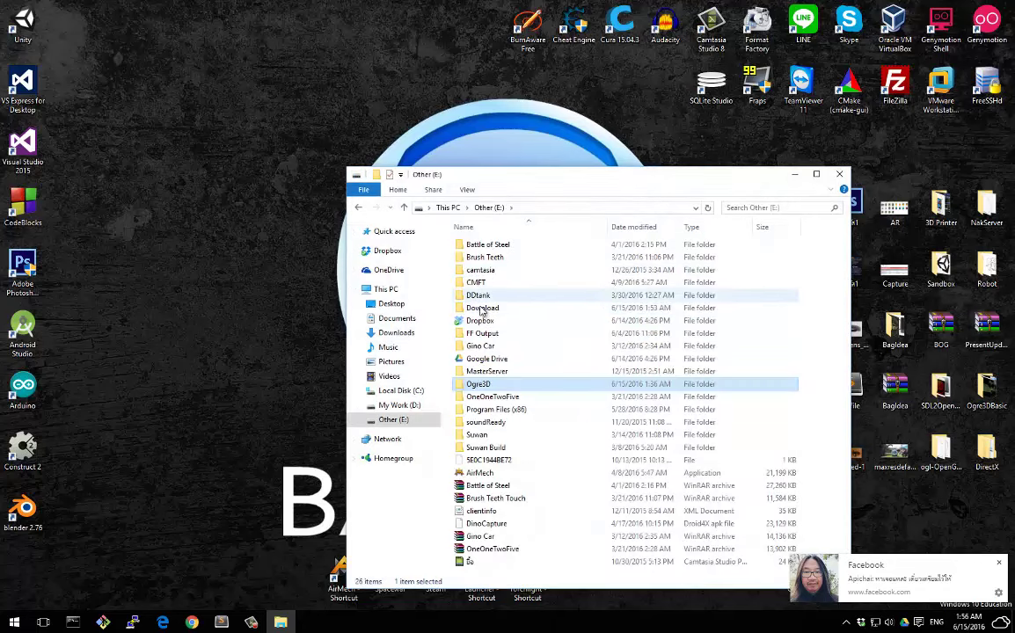
double_click(481, 294)
double_click(477, 244)
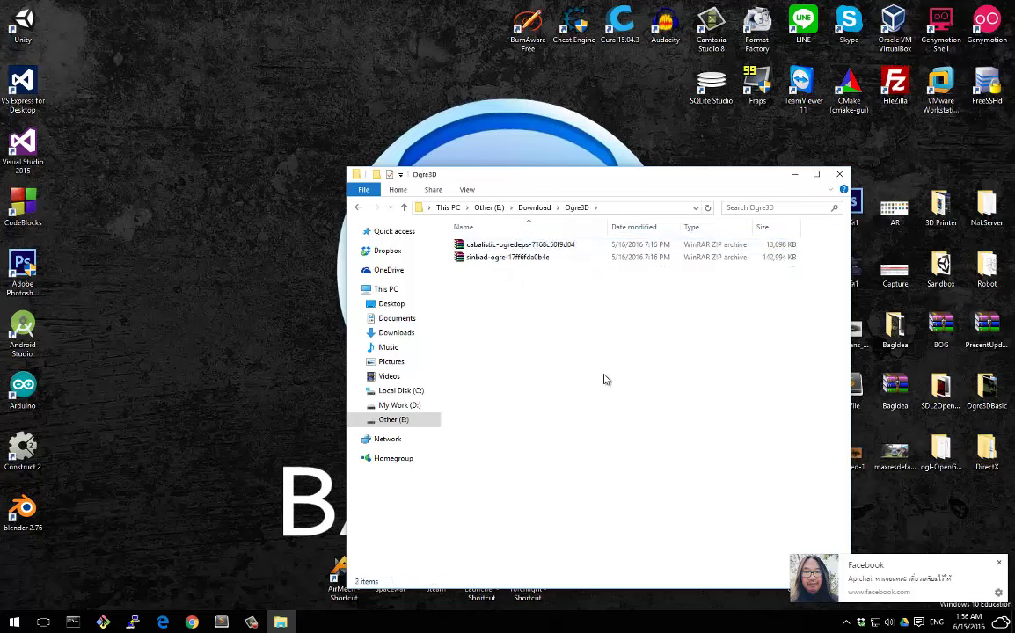
Examine the names of the sinbad-ogre and cabalistic-ogredeps archives in the Ogre3D folder.
drag(541, 318, 457, 248)
click(512, 272)
click(488, 260)
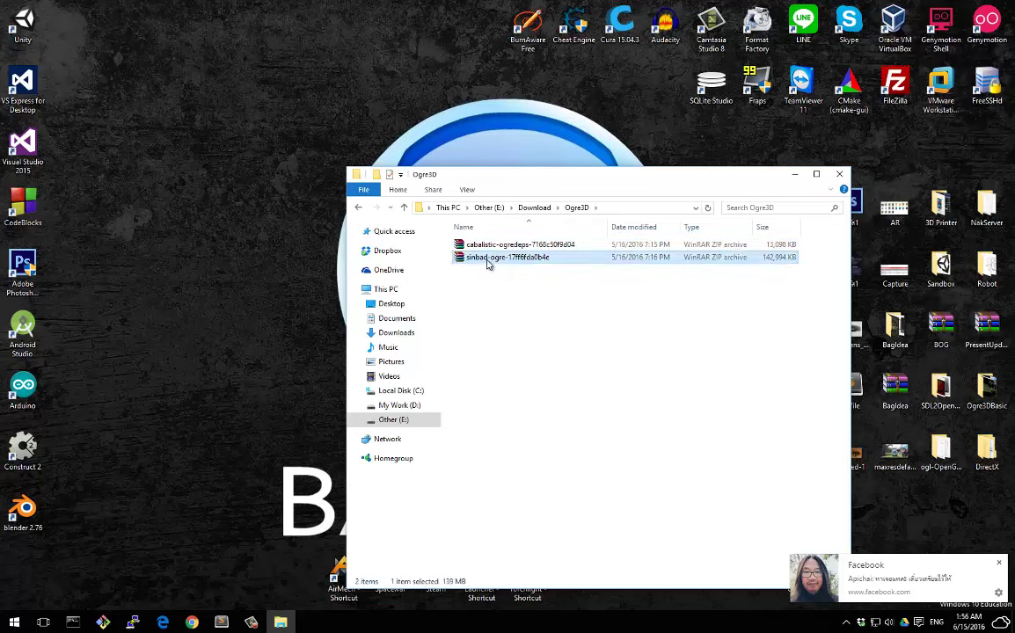
click(510, 259)
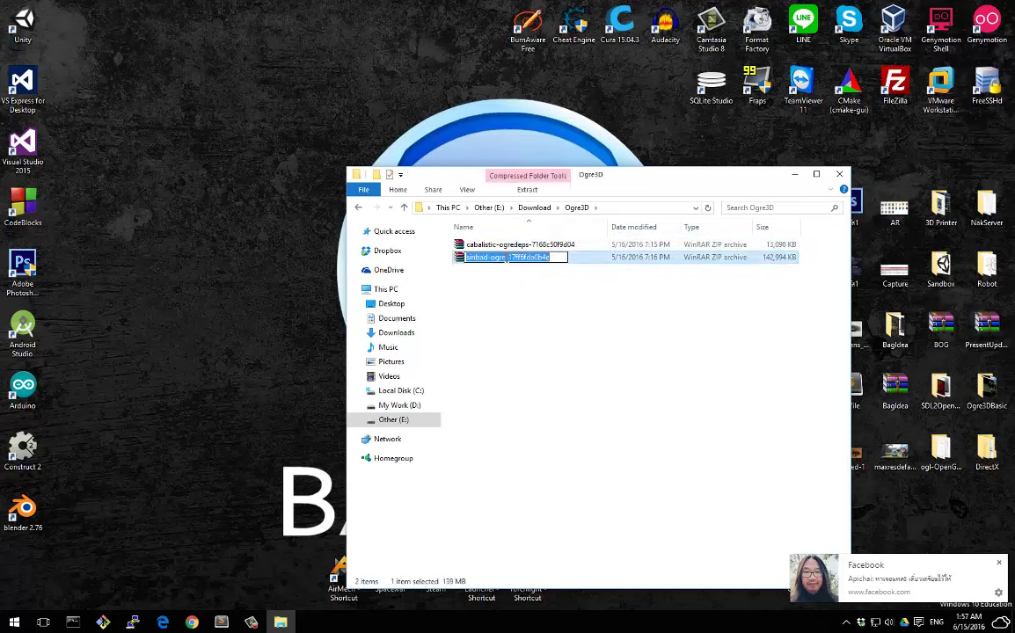
key(Escape)
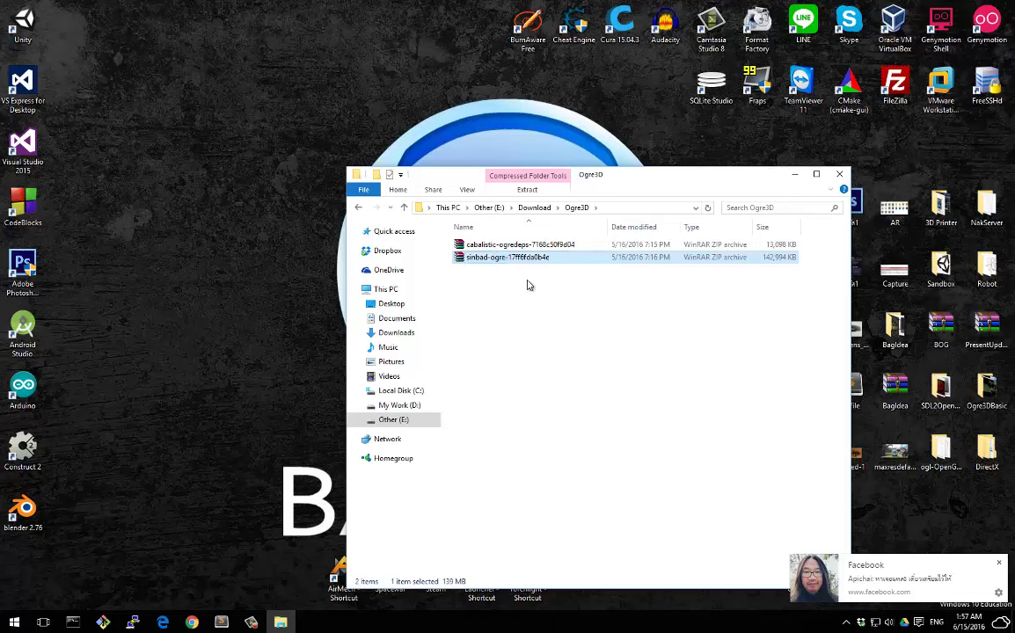
click(519, 246)
click(519, 245)
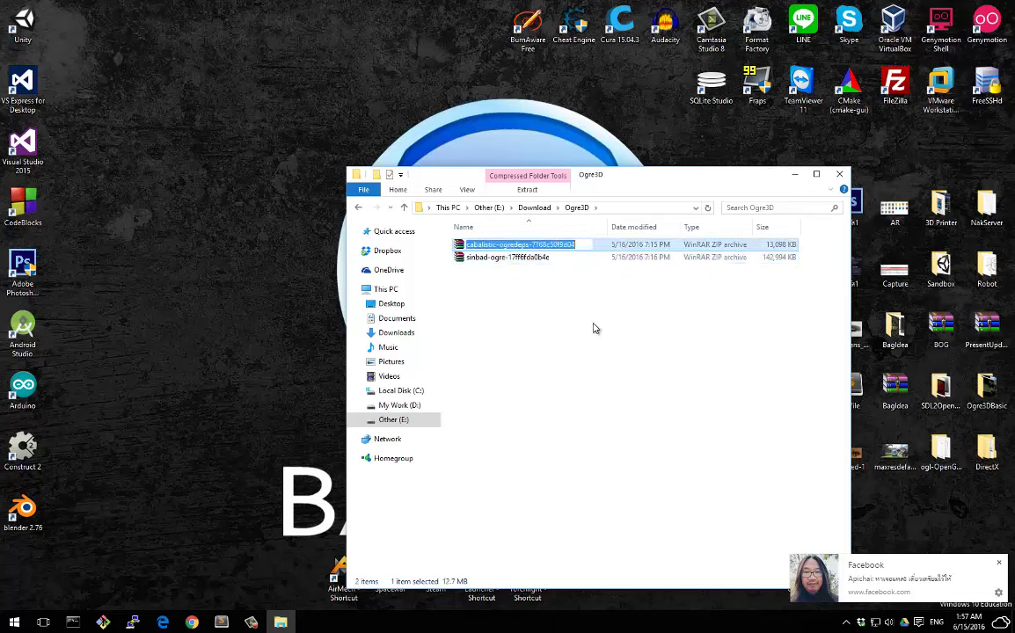
click(533, 244)
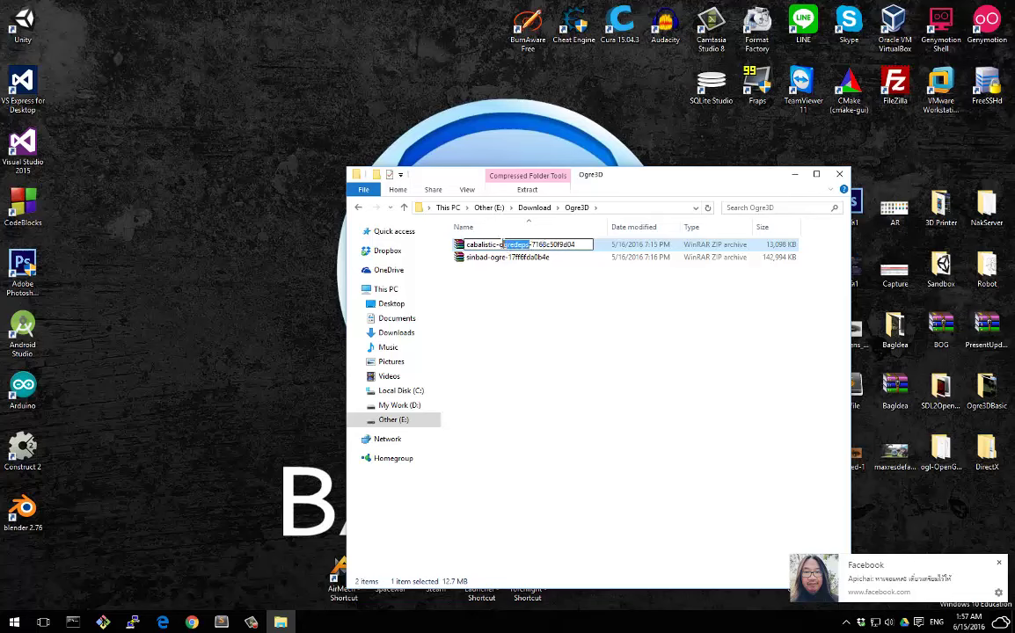
click(539, 301)
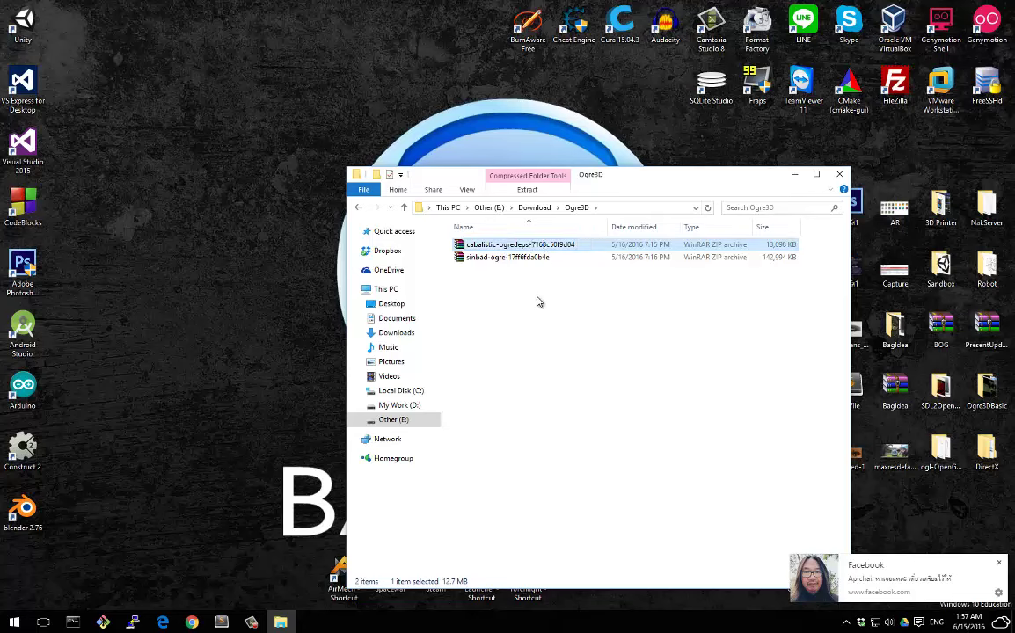
Extract the sinbad-ogre-17ff6fda0b4e archive into the current folder and move its progress window off the file list.
right_click(475, 260)
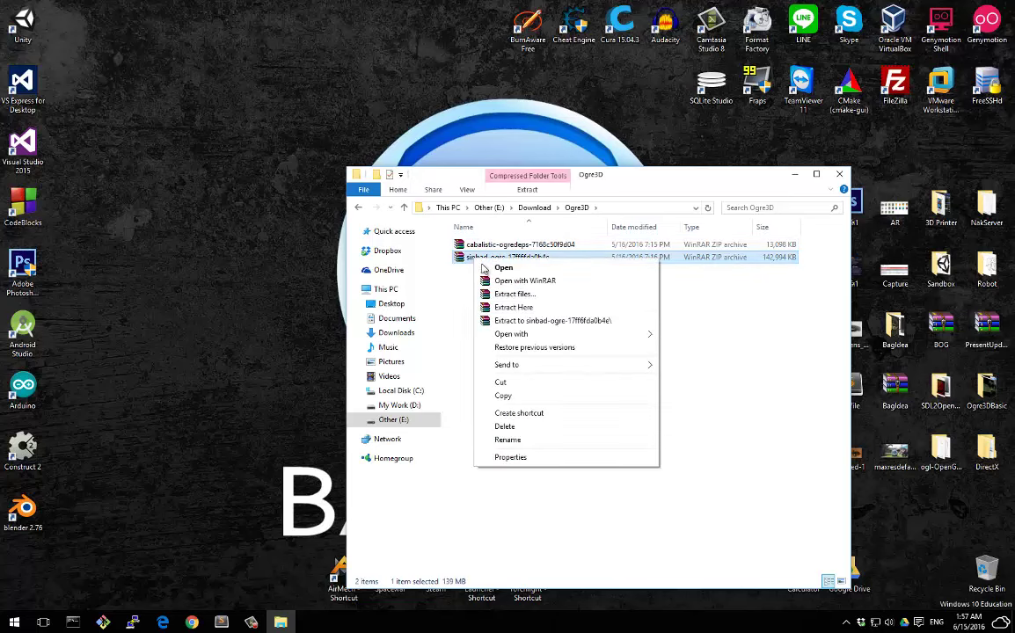
click(515, 310)
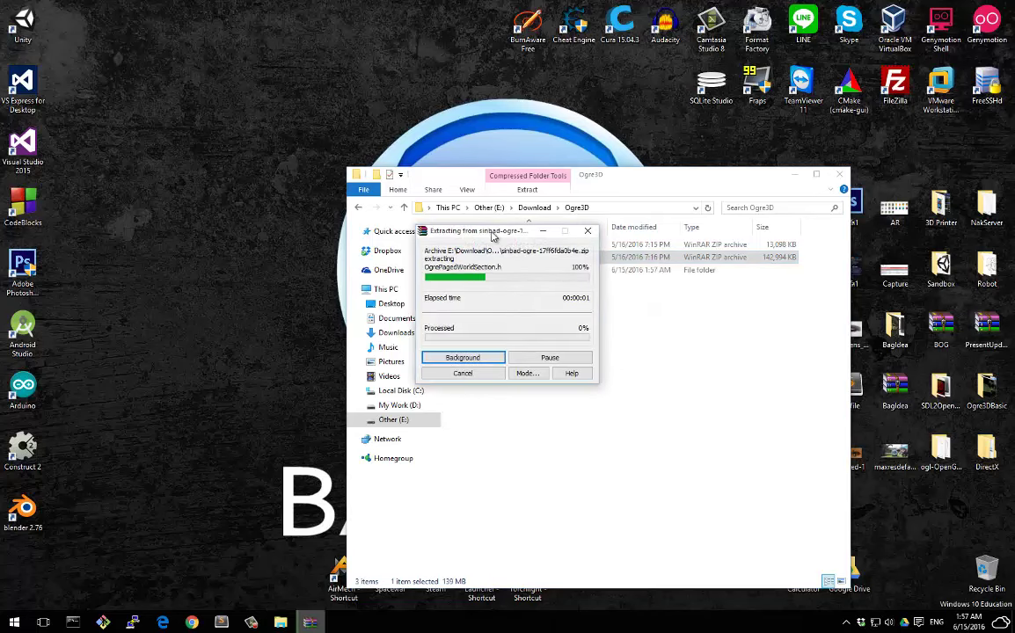
drag(492, 236, 279, 233)
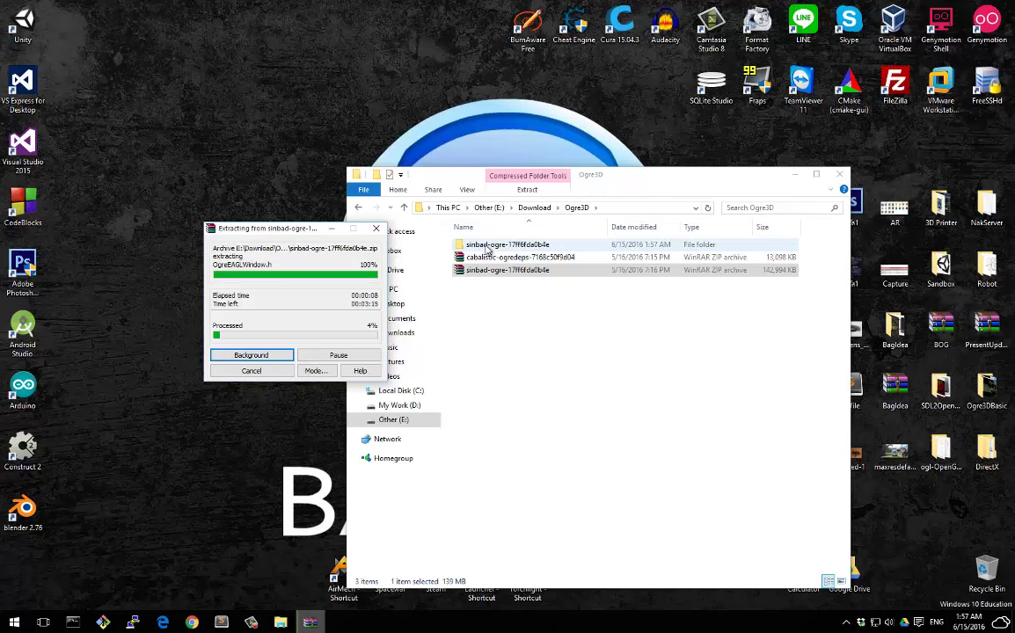
Extract the cabalistic-ogredeps-7168c50f9d04 archive into the same folder and arrange both progress windows beside the file list.
click(501, 258)
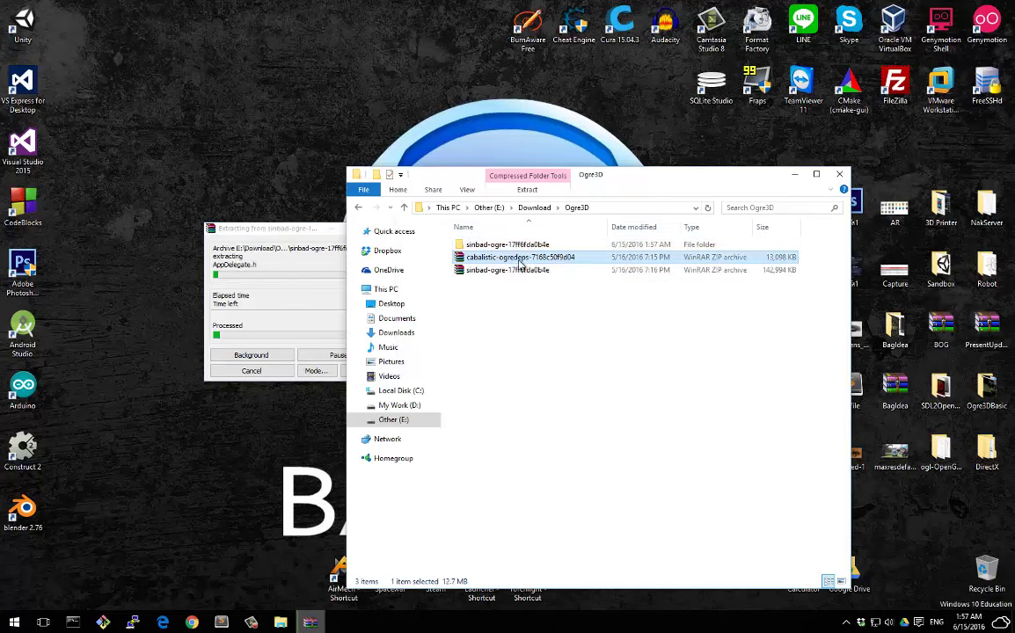
right_click(503, 260)
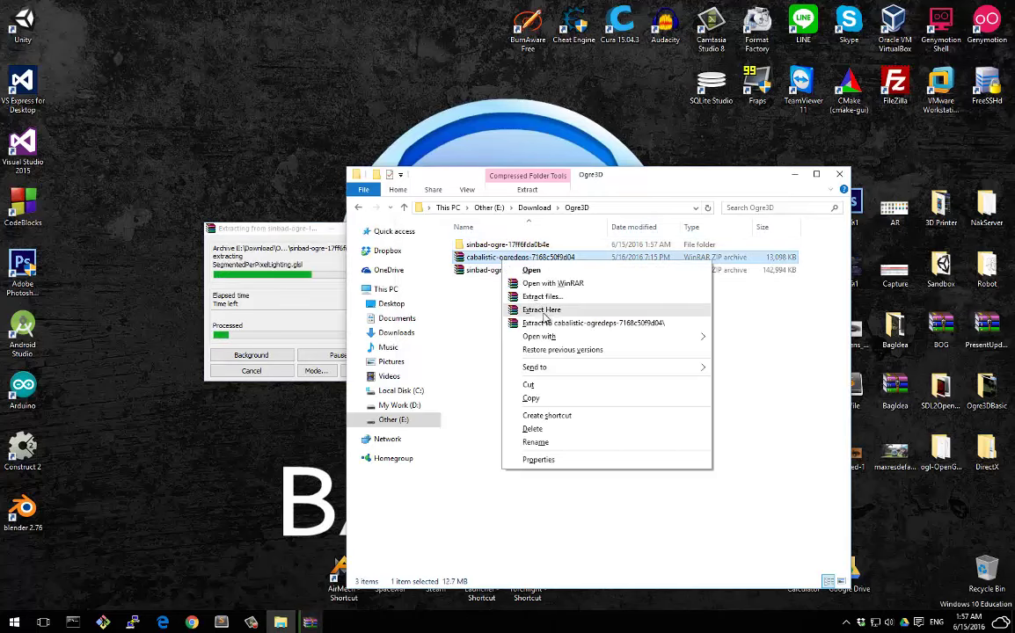
click(541, 309)
drag(474, 230, 224, 405)
drag(284, 233, 241, 240)
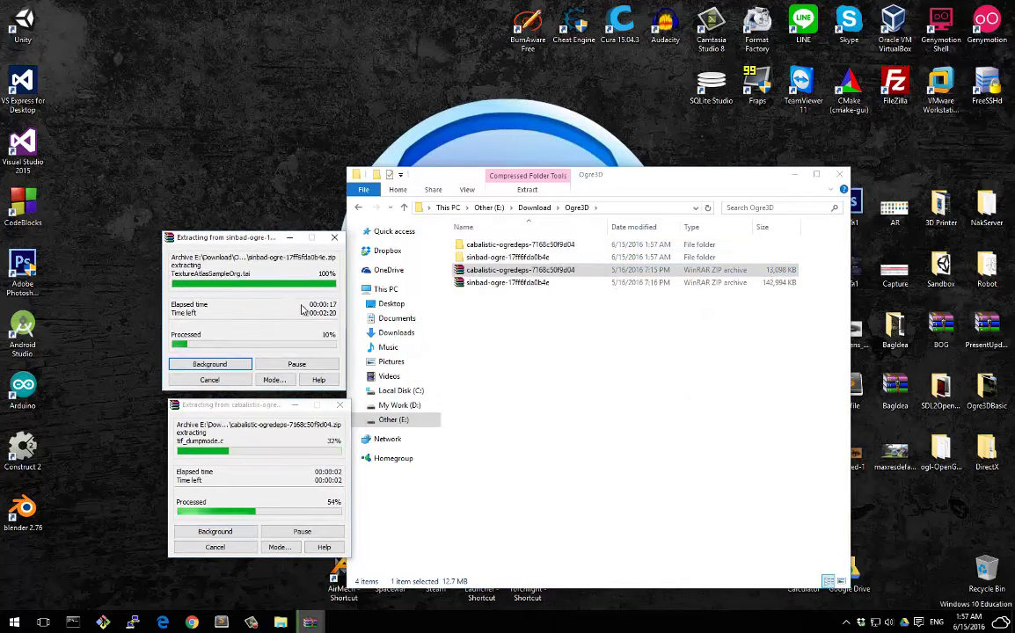
drag(238, 413, 223, 415)
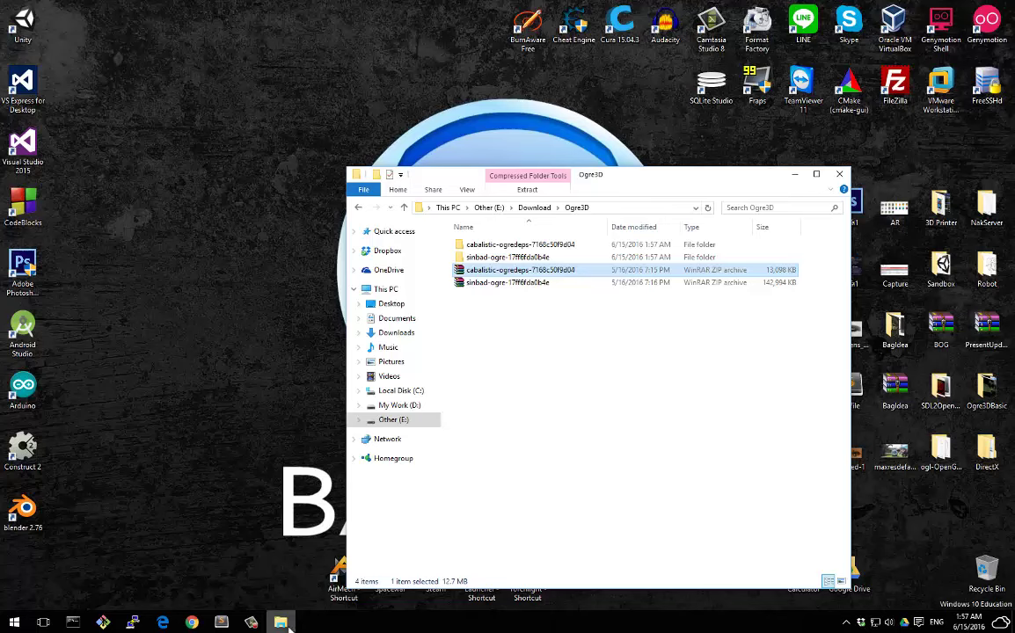
Refresh the Ogre3D folder and look inside the extracted sinbad-ogre and cabalistic-ogredeps folders.
click(703, 421)
right_click(702, 421)
click(718, 258)
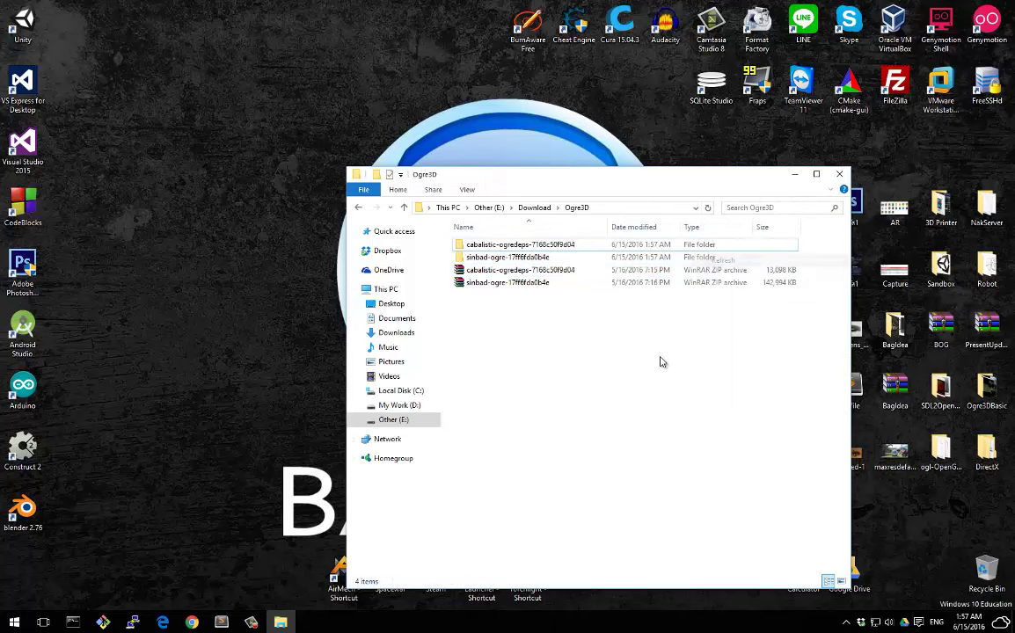
right_click(662, 361)
click(544, 318)
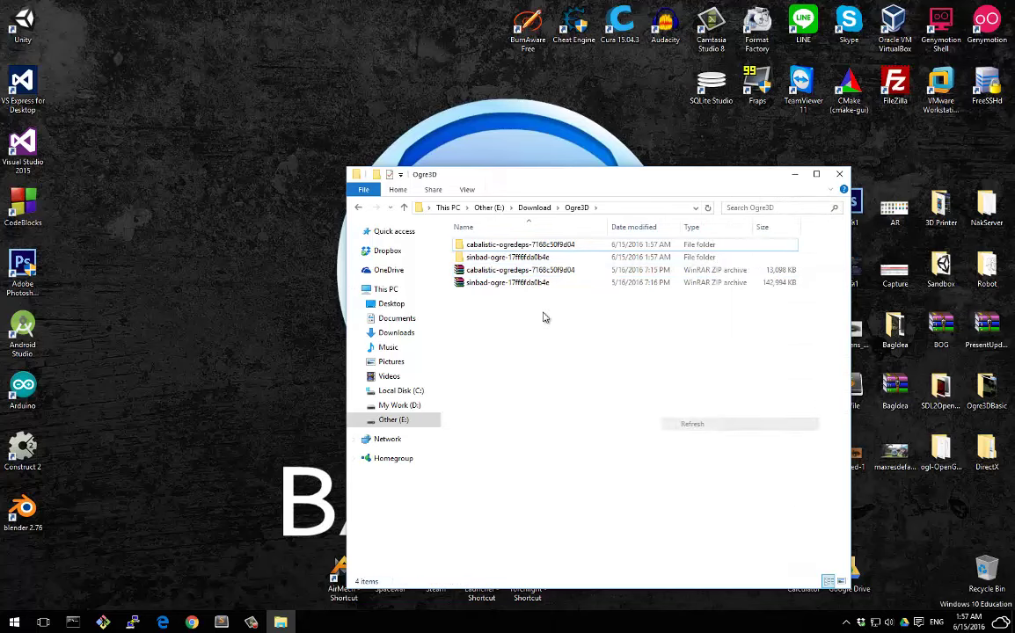
double_click(533, 255)
key(BackSpace)
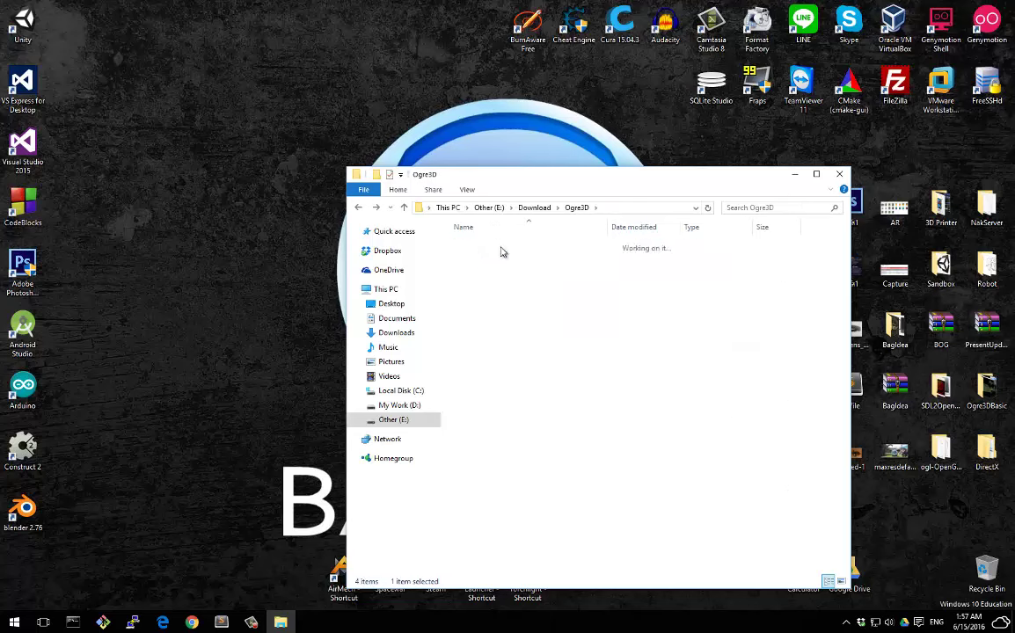
double_click(500, 246)
key(BackSpace)
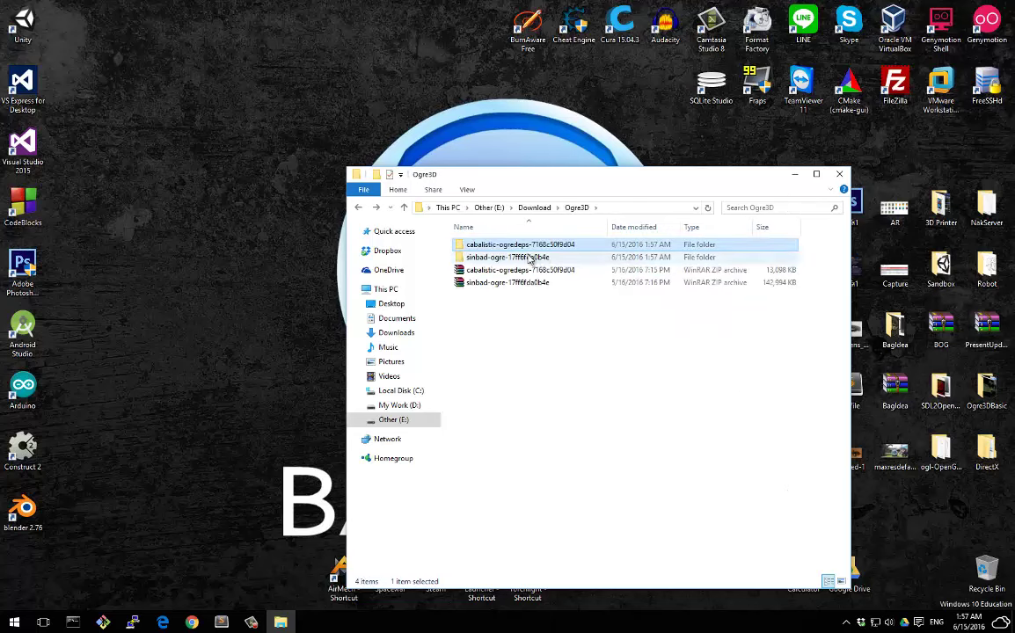
Open the extracted cabalistic-ogredeps-7168c50f9d04 folder and copy its full path.
click(542, 244)
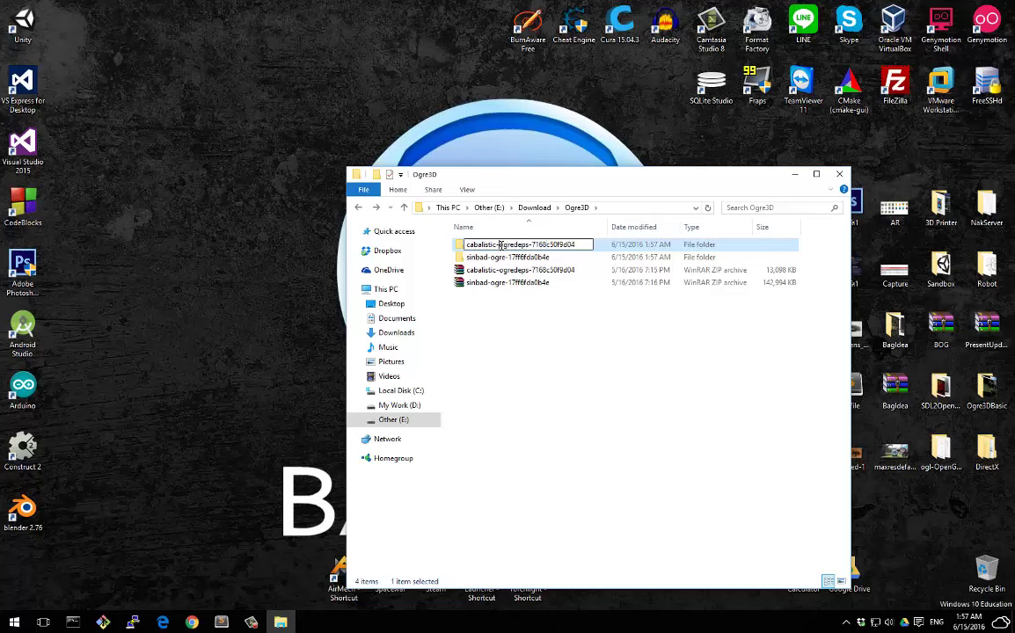
click(563, 352)
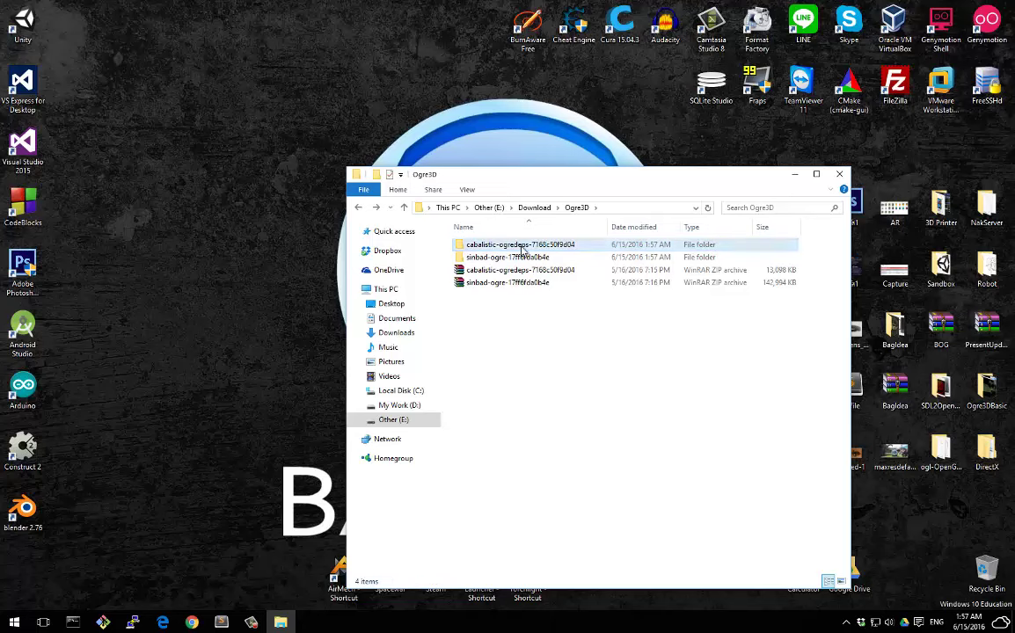
double_click(519, 249)
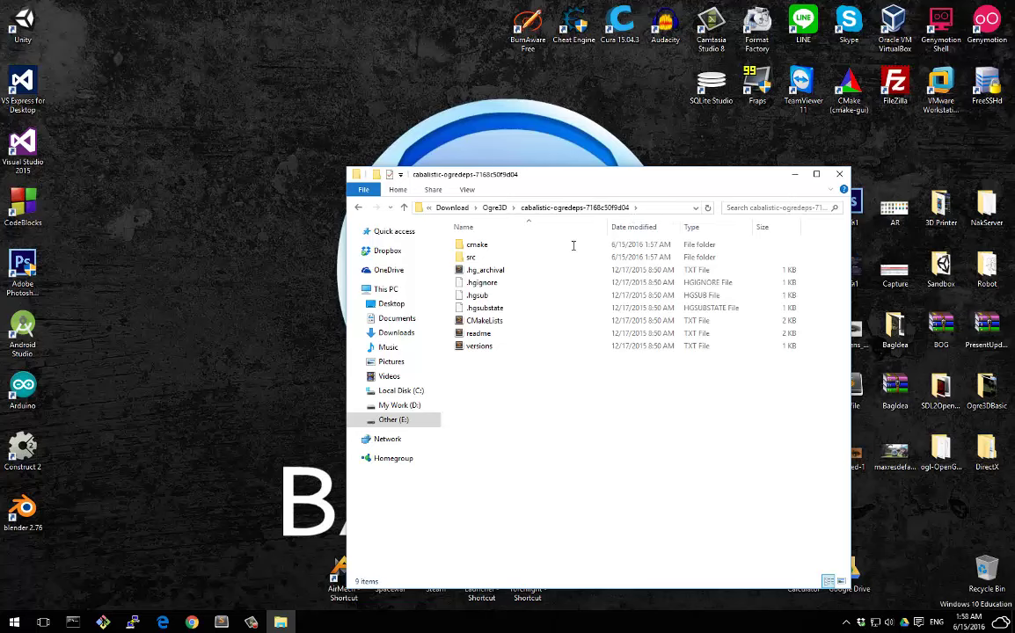
key(alt+d)
Find and launch CMake (cmake-gui), moving its window away from the folder window.
key(super)
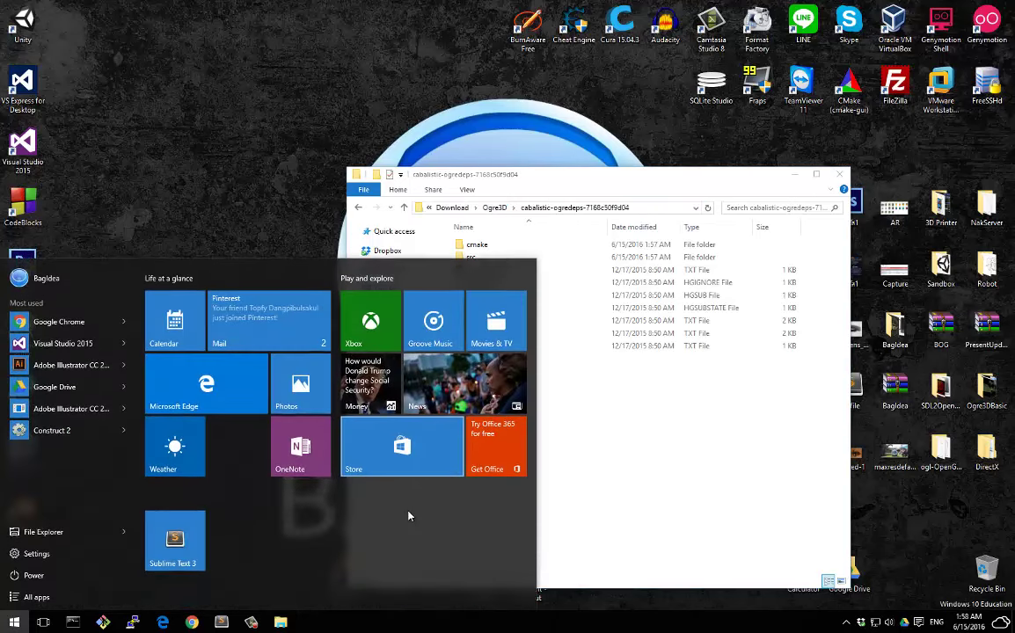
text(cmake)
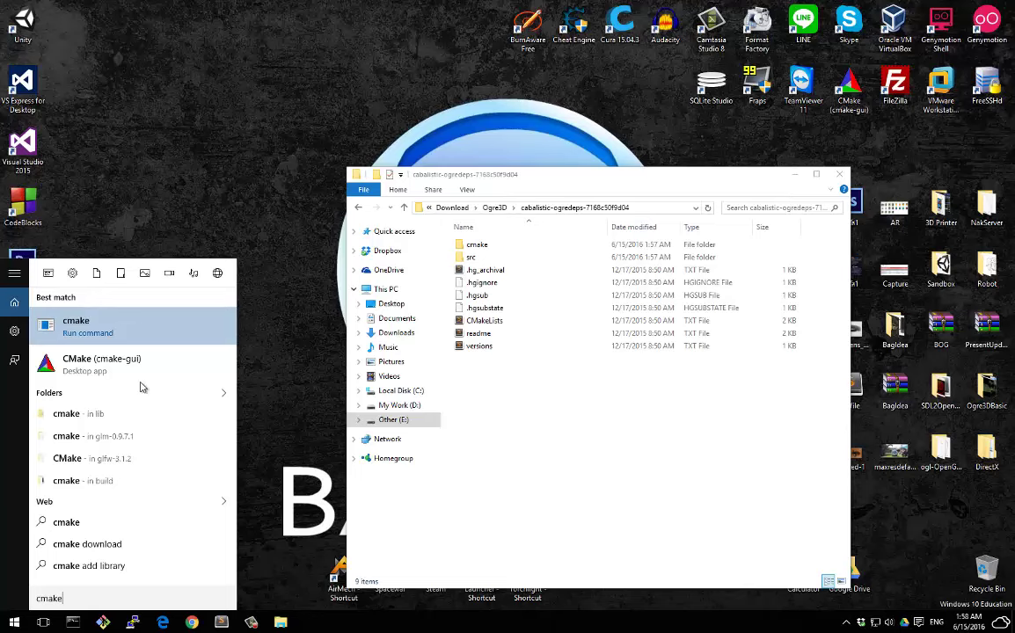
click(132, 364)
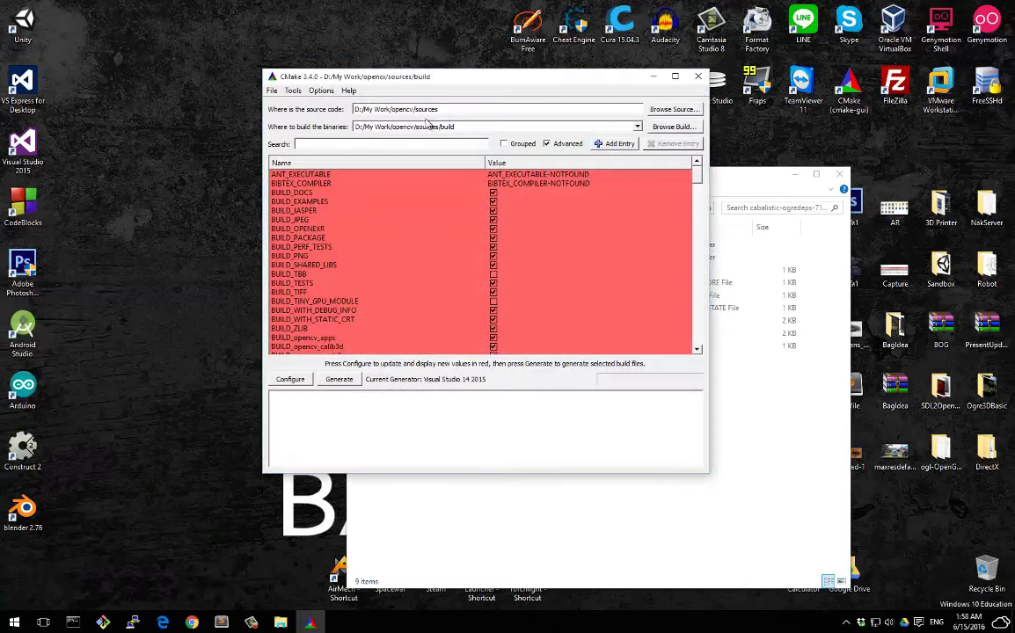
drag(334, 76, 115, 62)
Set the CMake source code location to E:/Download/Ogre3D/cabalistic-ogredeps-7168c50f9d04.
triple_click(220, 95)
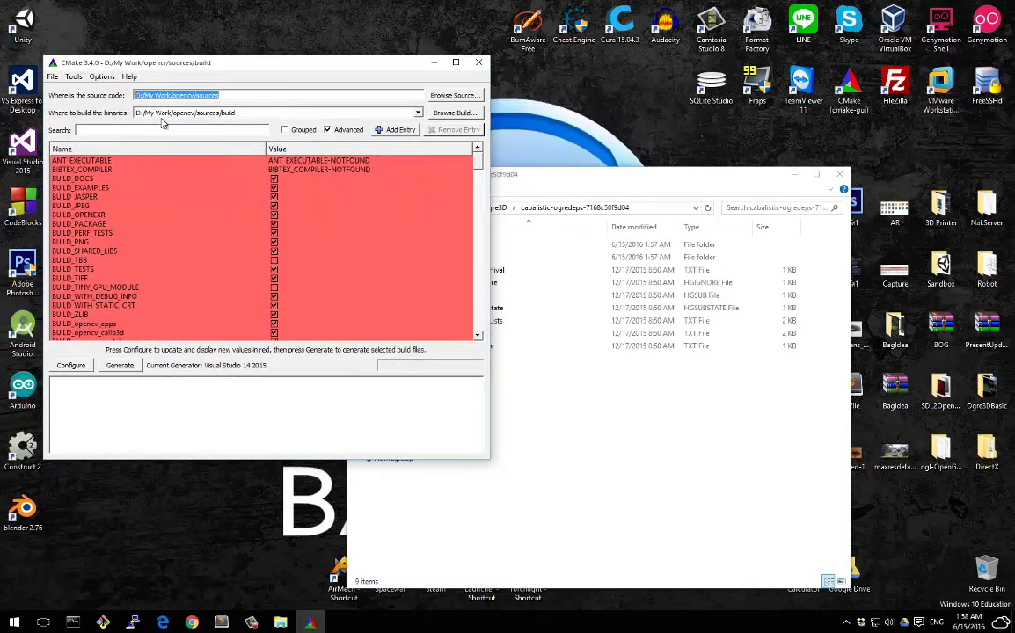
text(E:/Download/Ogre3D/cabalistic-ogredeps-7168c50f9d04)
click(262, 368)
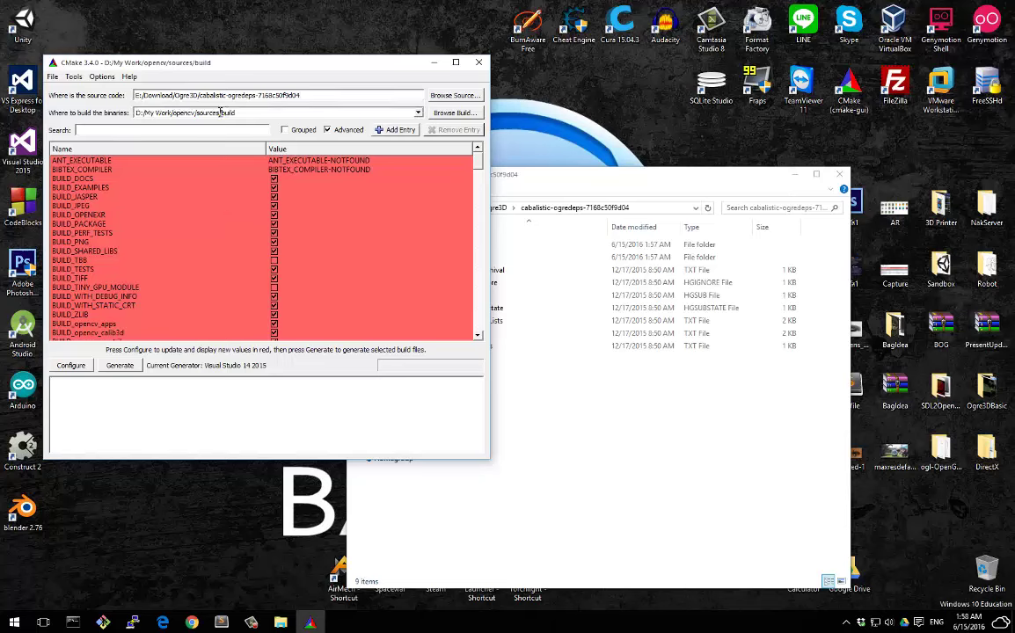
Set the build location to E:/Download/Ogre3D/cabalistic-ogredeps-7168c50f9d04/build and configure the project with the Visual Studio 14 2015 generator and default native compilers.
drag(142, 113, 135, 113)
text(E:/Download/Ogre3D/cabalistic-ogredeps-7168c50f9d04)
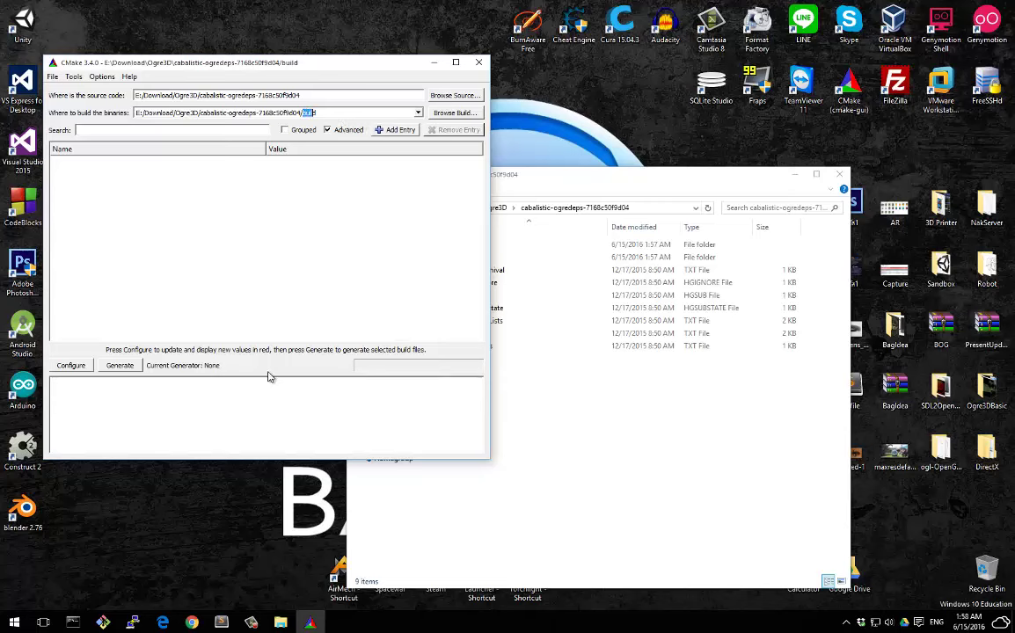
click(71, 366)
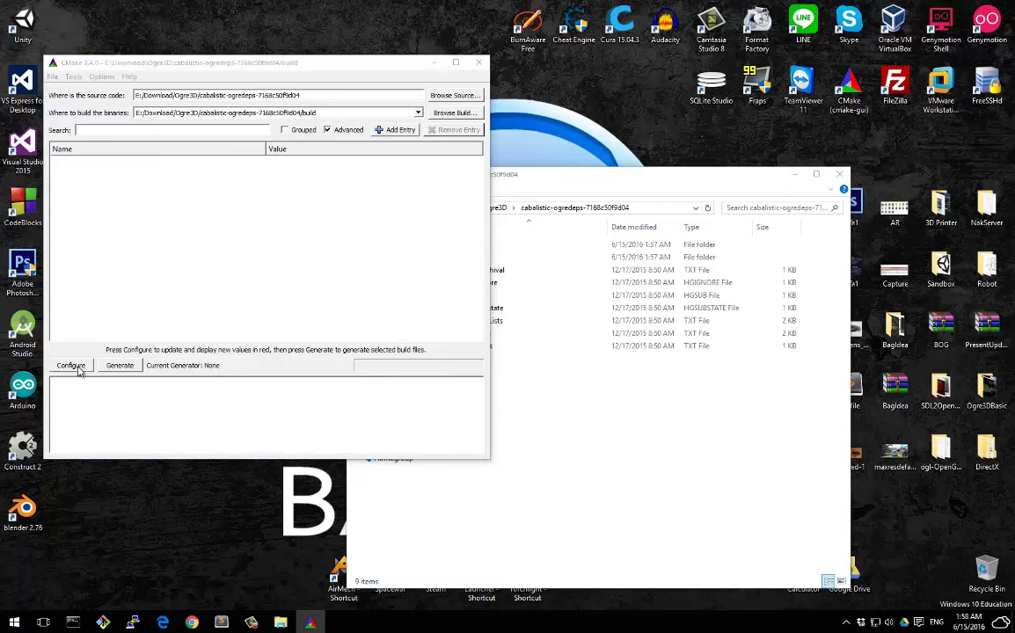
click(246, 280)
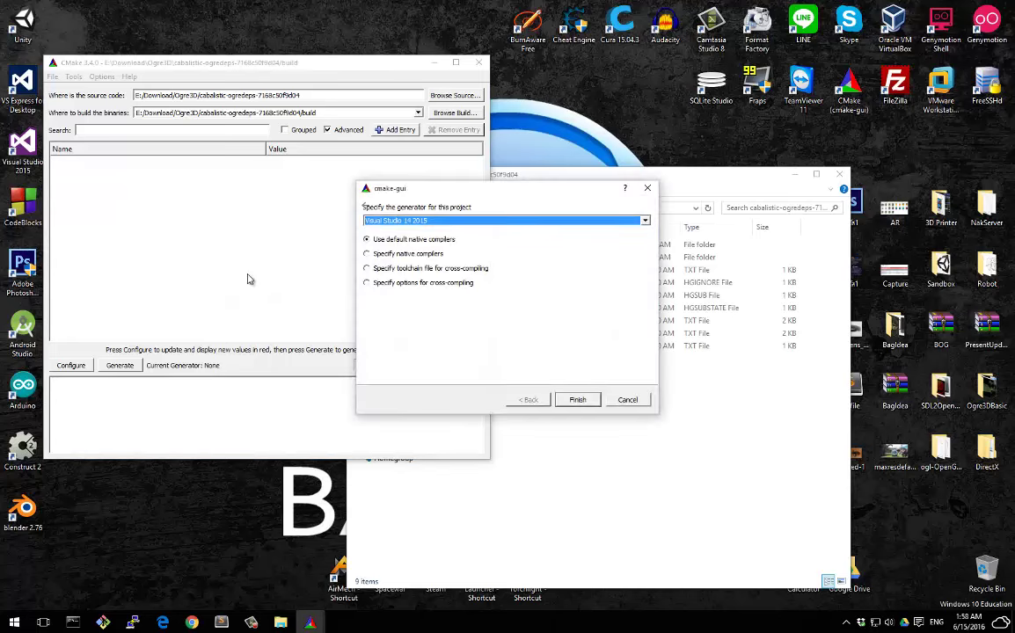
click(431, 222)
click(423, 227)
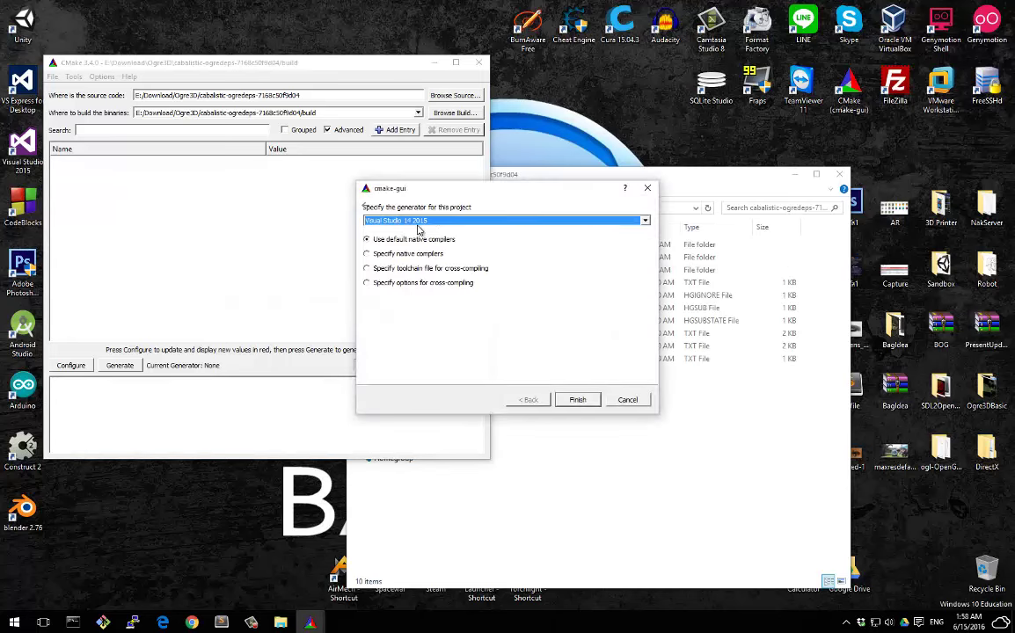
click(577, 399)
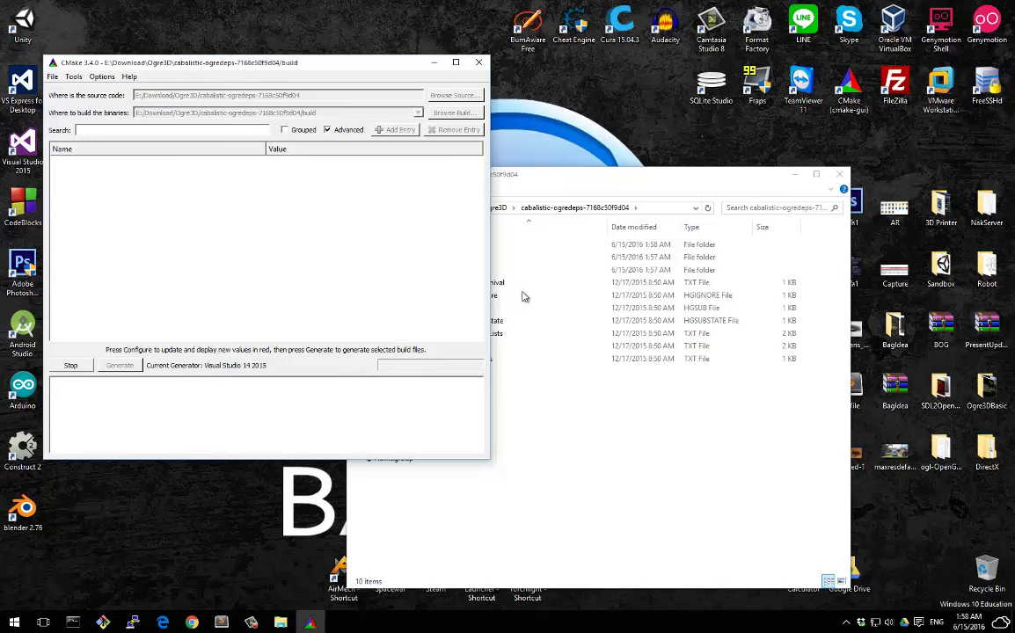
Reposition the CMake window and examine the configure output log for the cause of the error.
drag(359, 68, 447, 86)
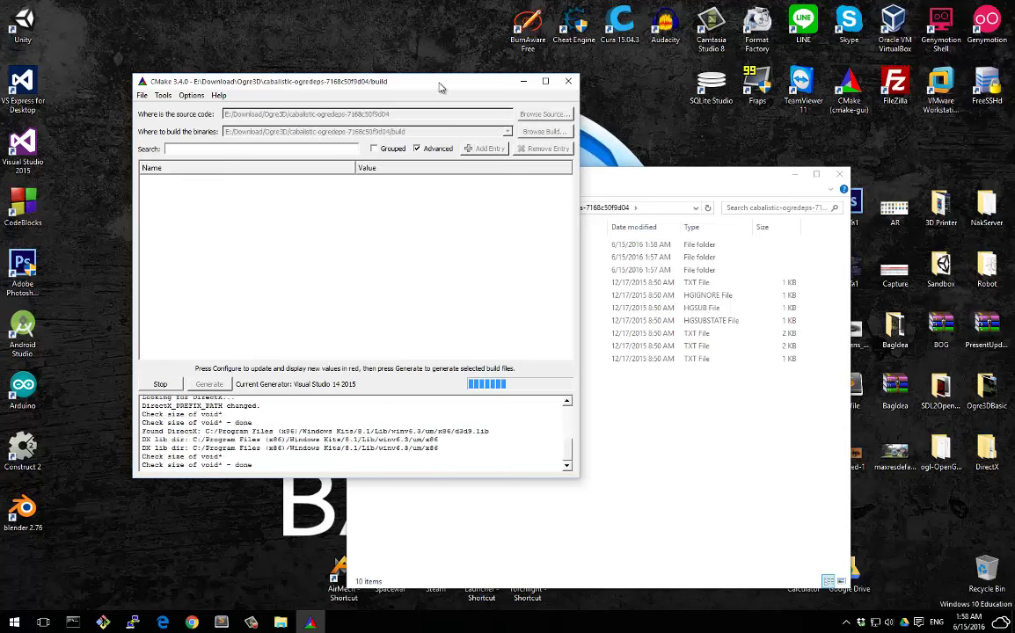
click(362, 297)
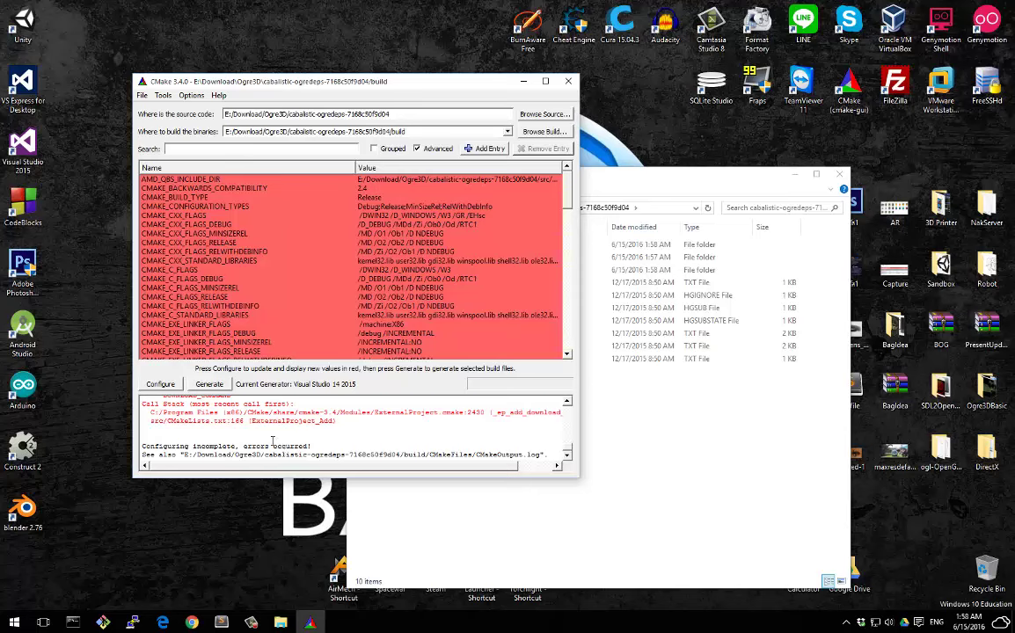
scroll(272, 440, up, 5)
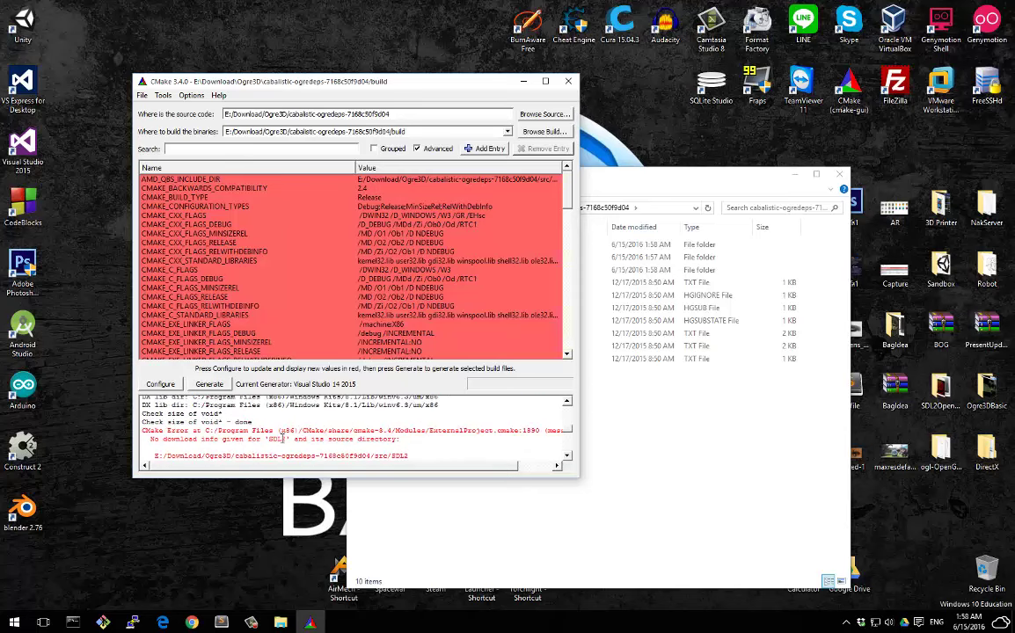
Inspect the SDL2 folder inside the dependencies' src folder, and return to the src folder.
click(719, 453)
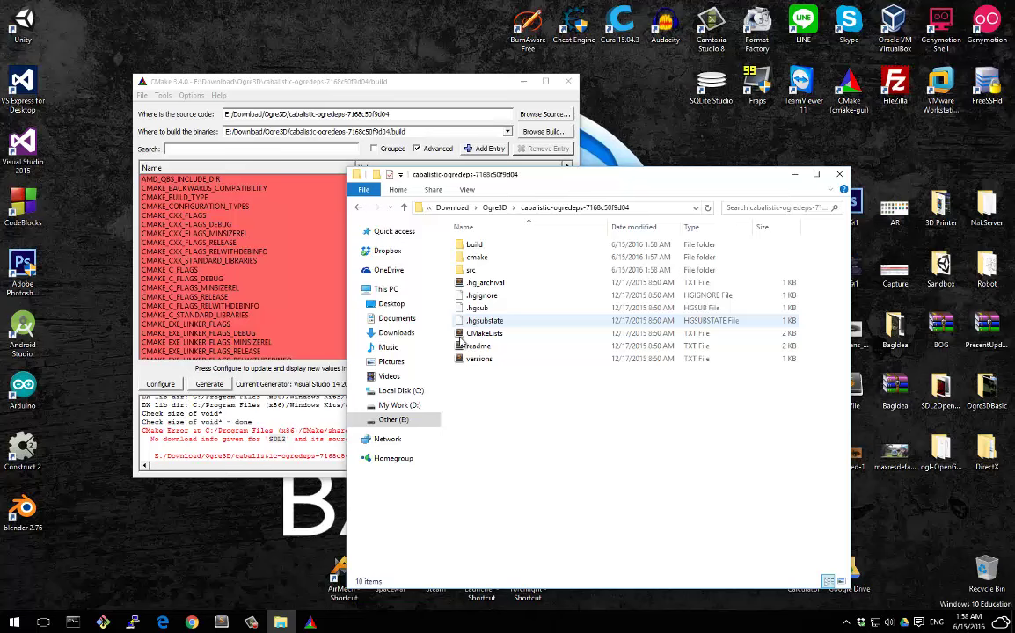
double_click(474, 271)
double_click(506, 335)
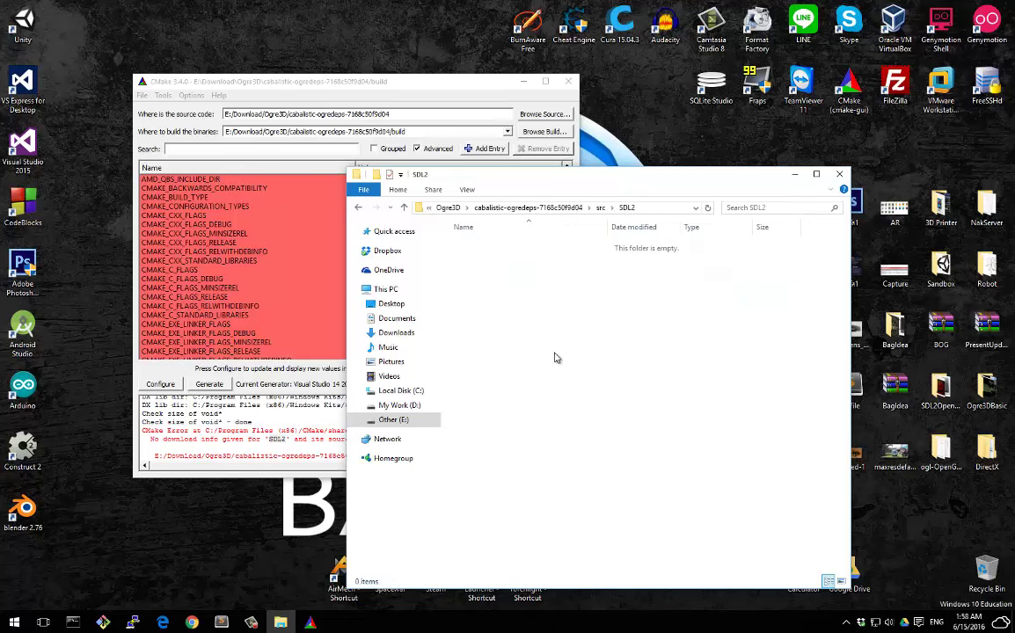
right_click(567, 343)
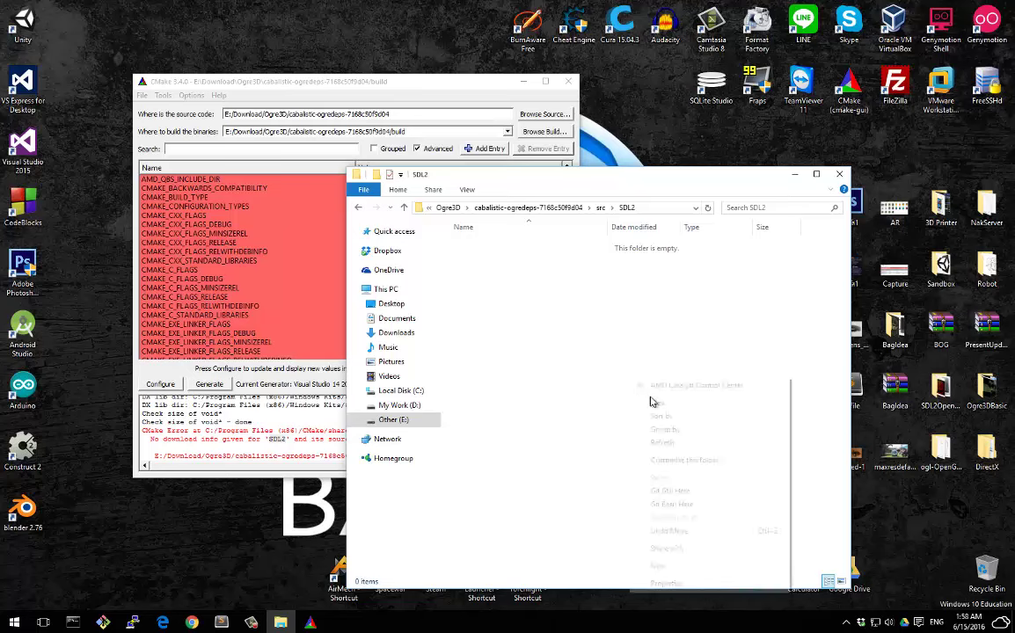
click(528, 326)
click(358, 208)
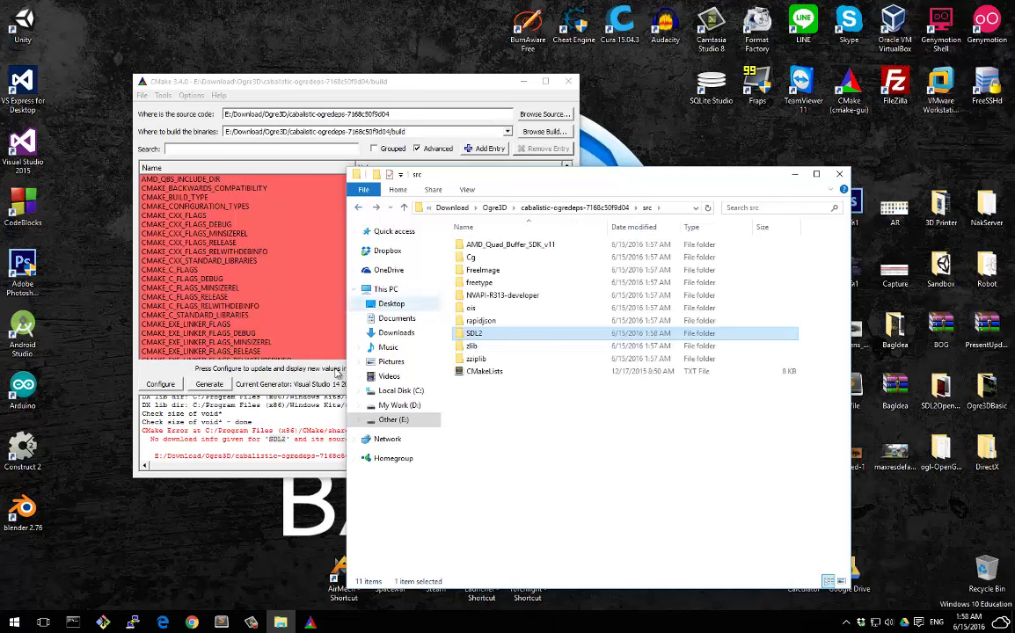
Filter the CMake entries by SDL, disable OGREDEPS_BUILD_SDL2, and configure the project again.
click(315, 449)
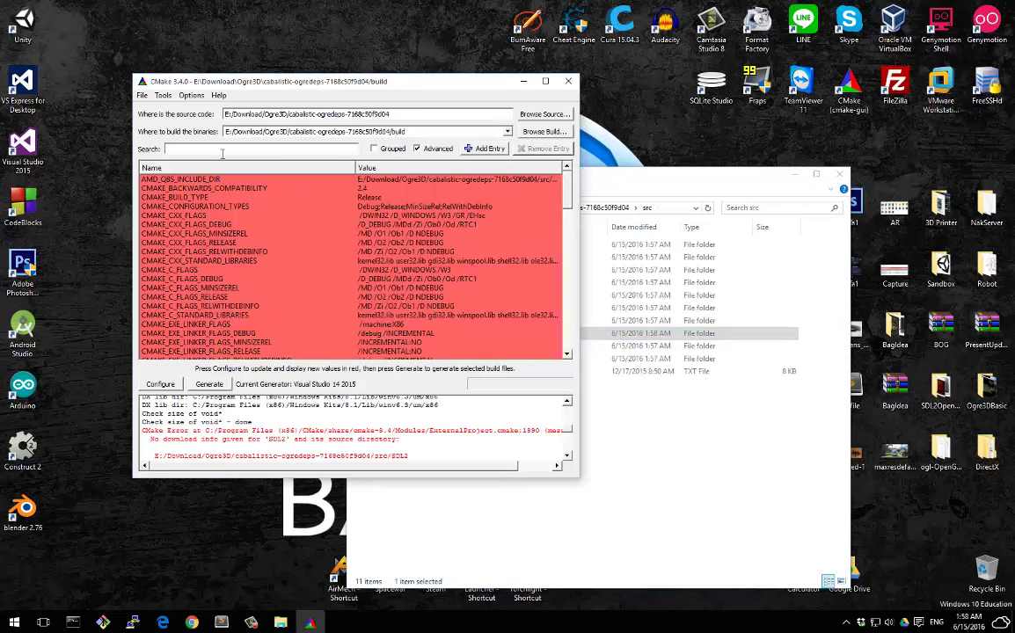
text(SDL)
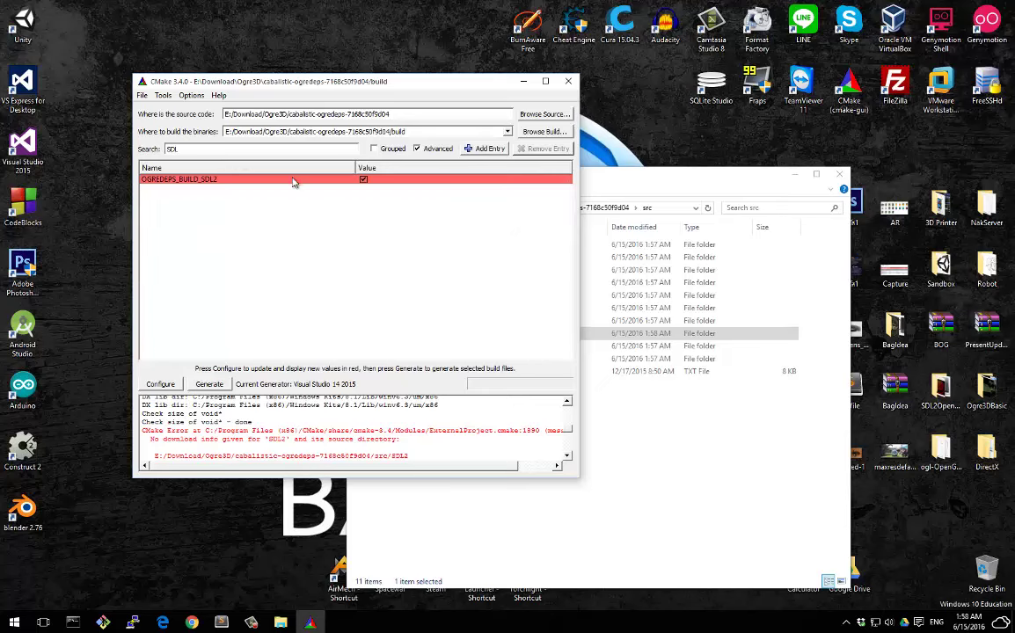
click(363, 181)
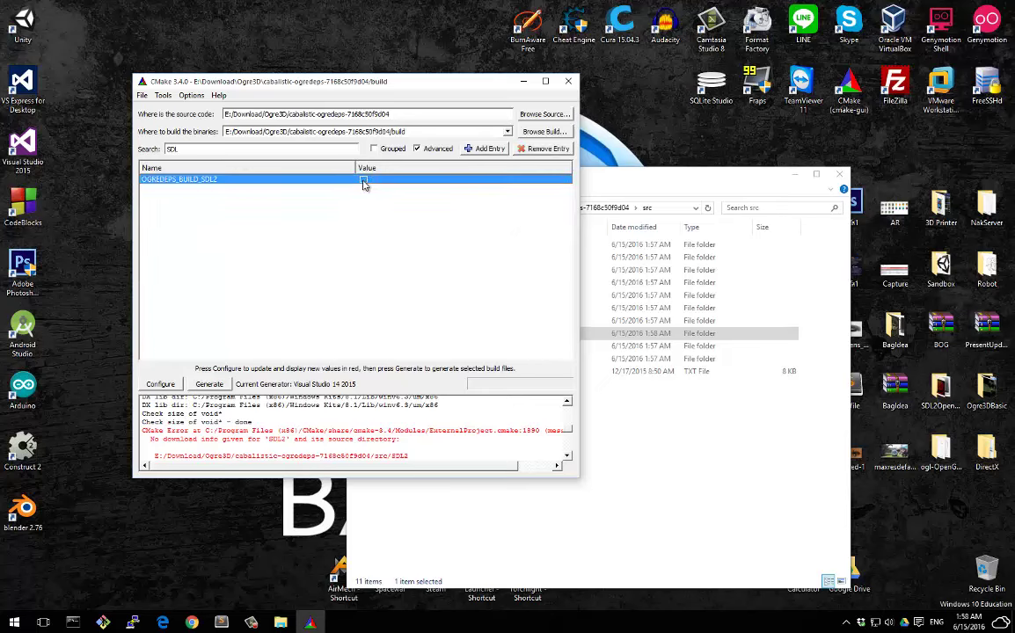
click(169, 387)
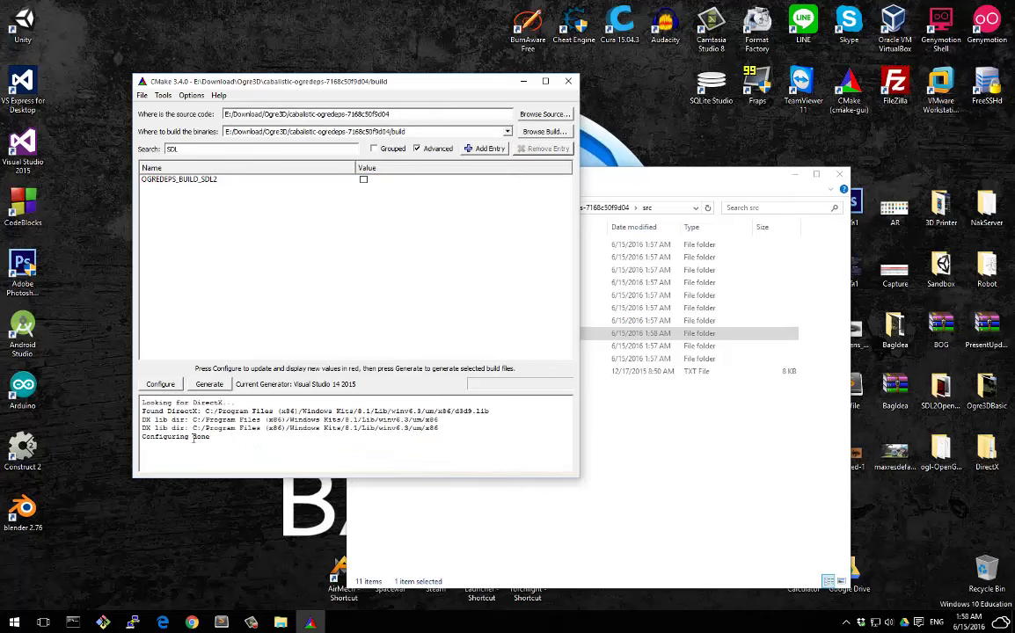
Check the configure output, generate the Visual Studio build files, and close CMake.
drag(233, 432, 197, 428)
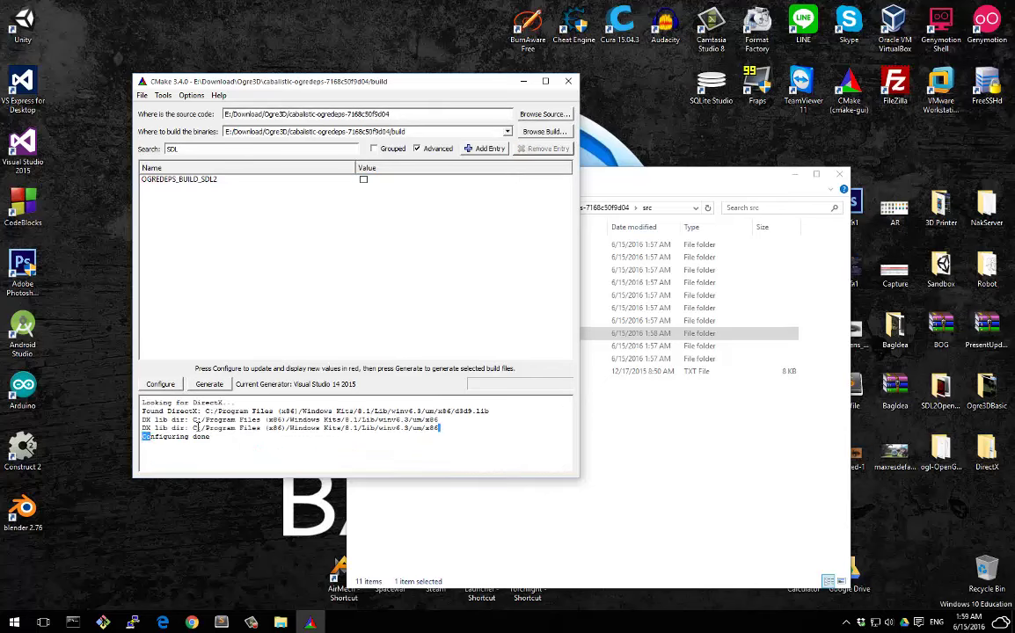
click(701, 410)
click(267, 286)
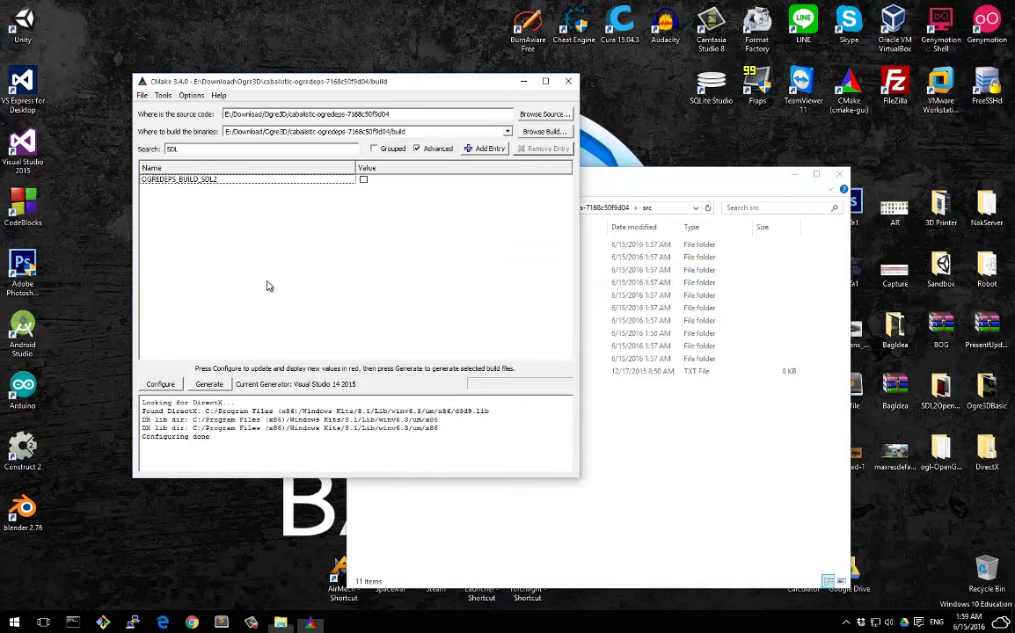
click(221, 386)
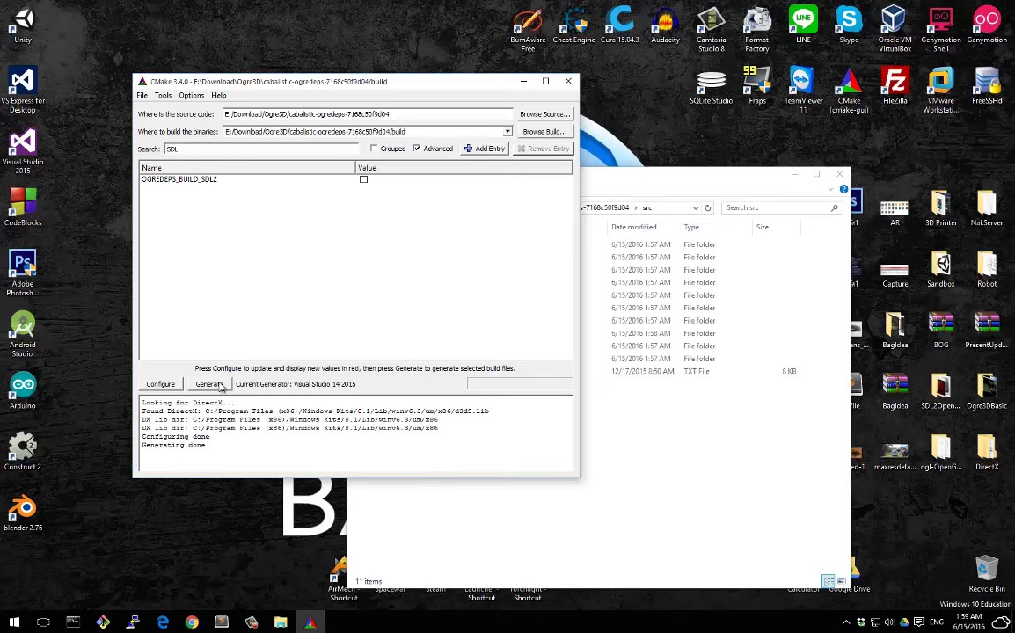
key(alt+F4)
Go to the build folder of cabalistic-ogredeps-7168c50f9d04 and open the OGREDEPS solution in Visual Studio.
click(562, 209)
click(518, 246)
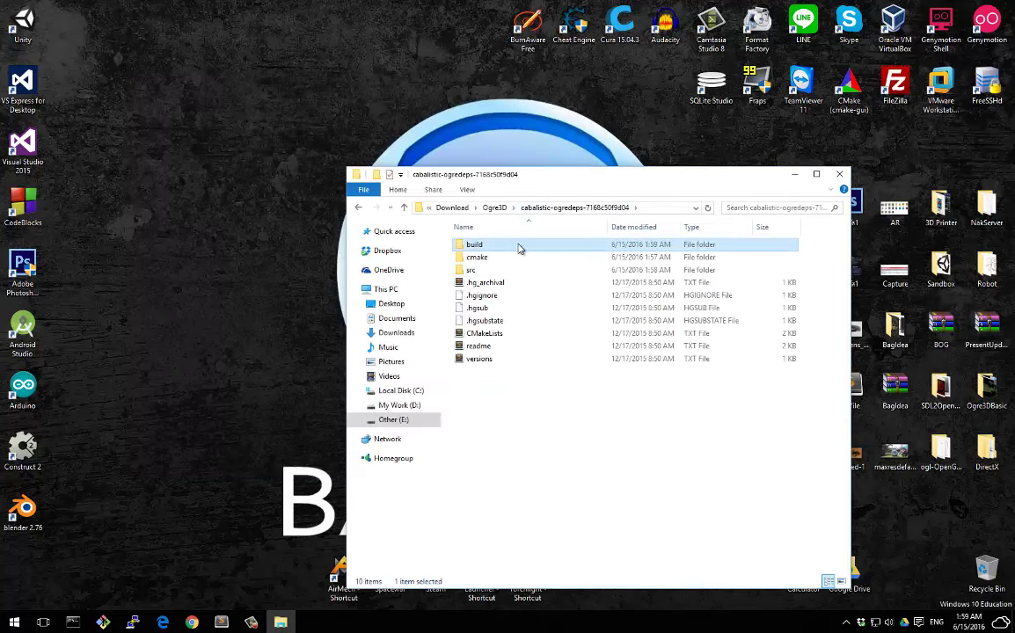
double_click(499, 252)
right_click(550, 427)
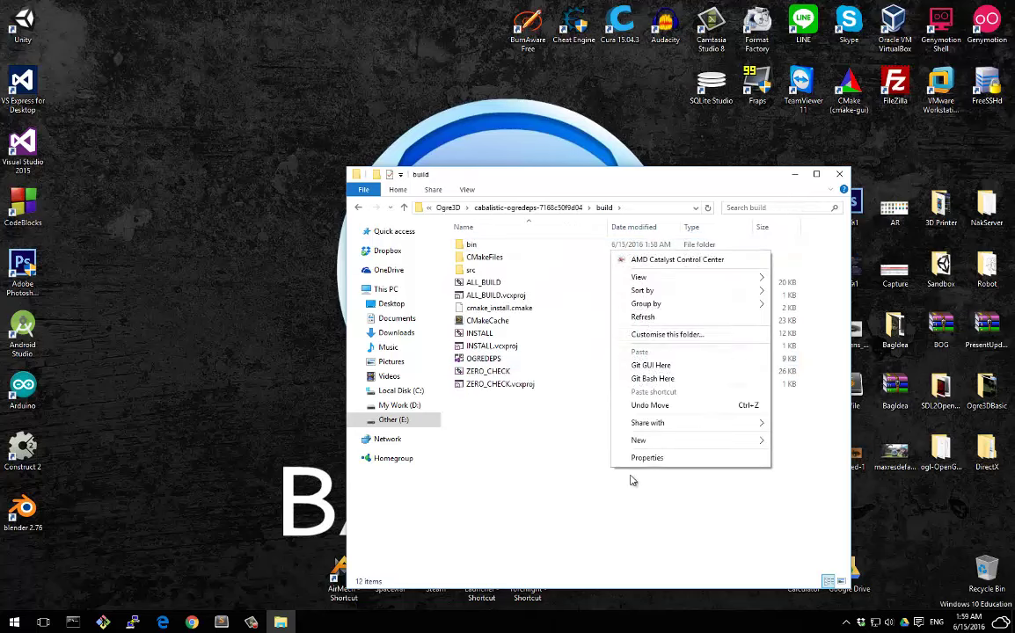
click(619, 320)
double_click(466, 283)
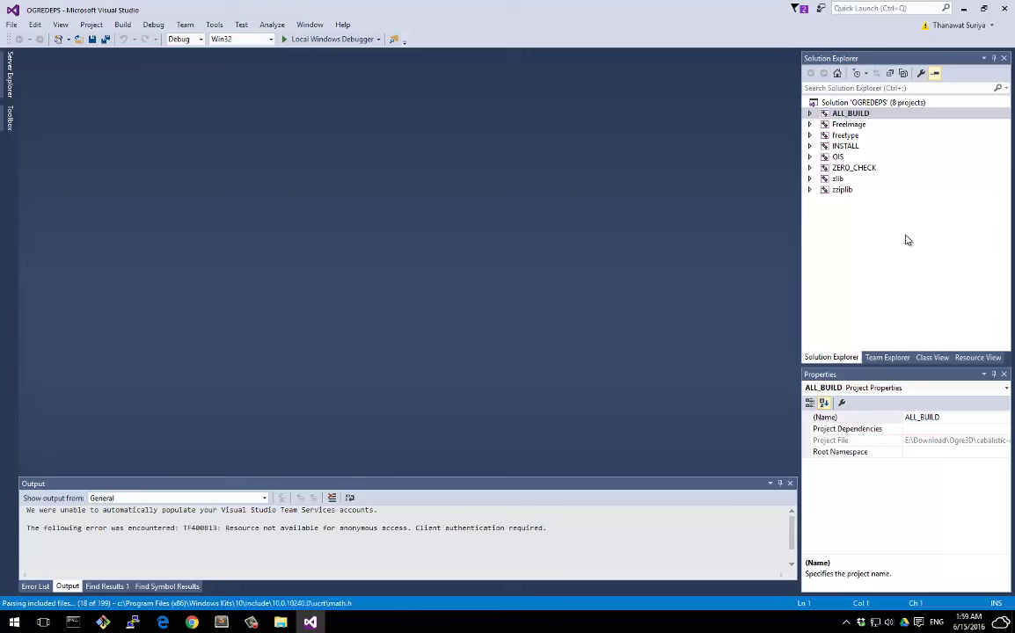
Build the ALL_BUILD project in the Debug configuration and check the build result in the output.
click(848, 125)
click(842, 189)
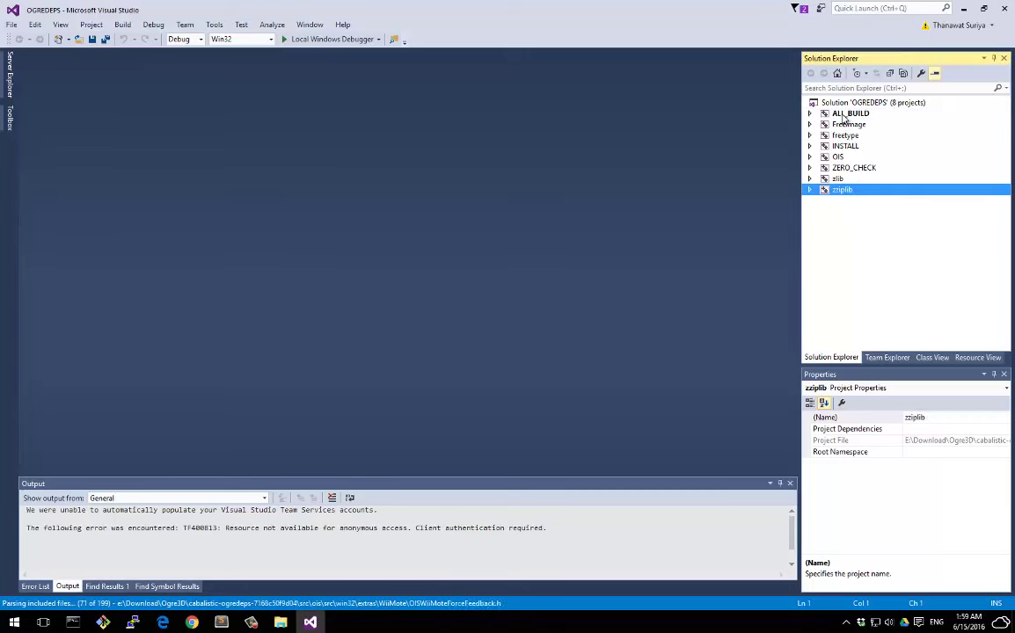
click(849, 113)
click(199, 41)
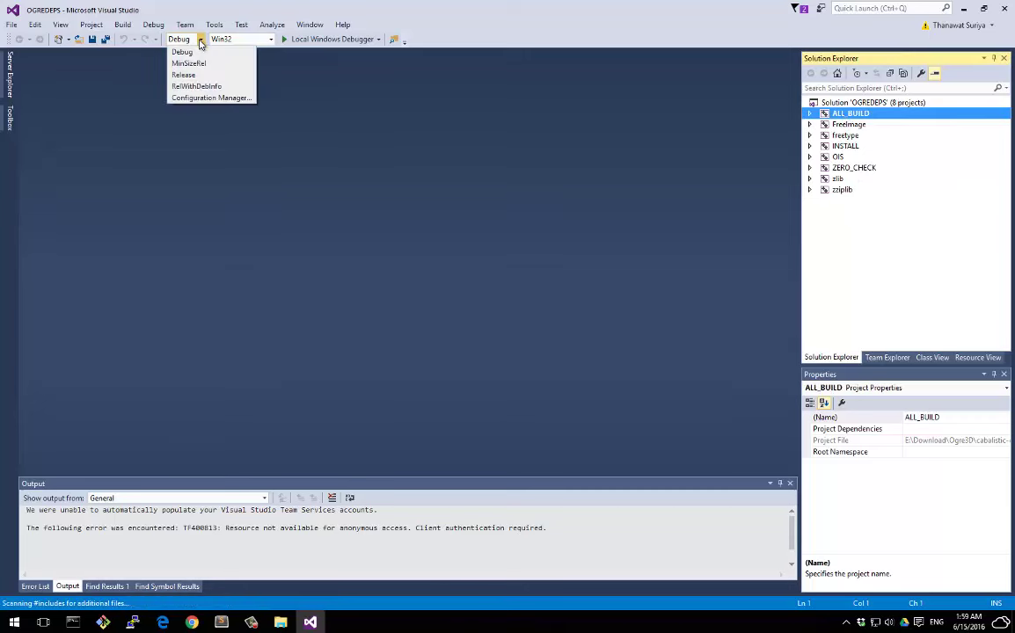
click(191, 53)
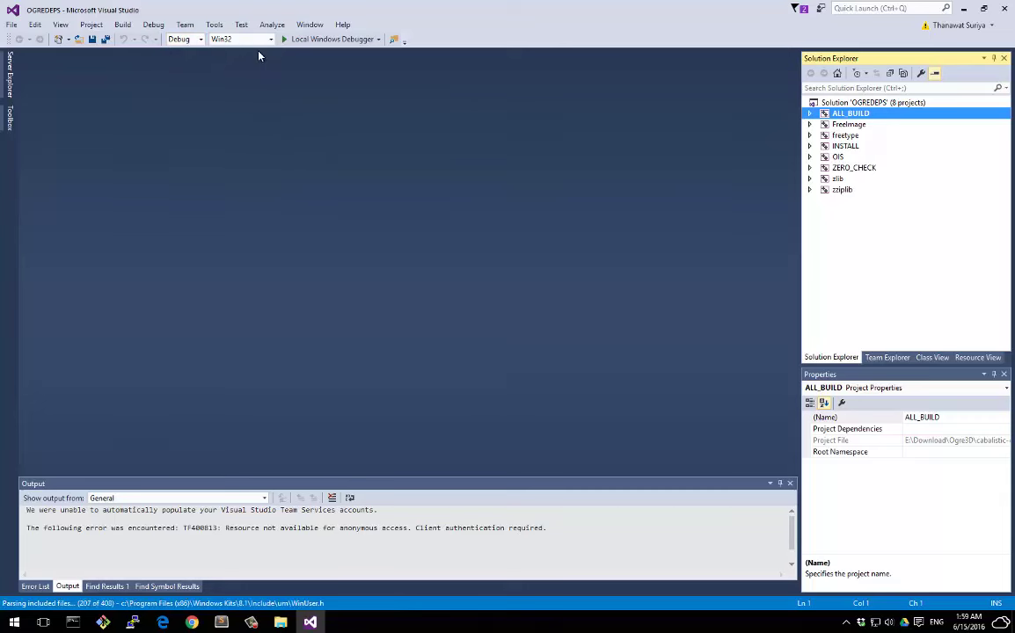
right_click(846, 117)
click(717, 127)
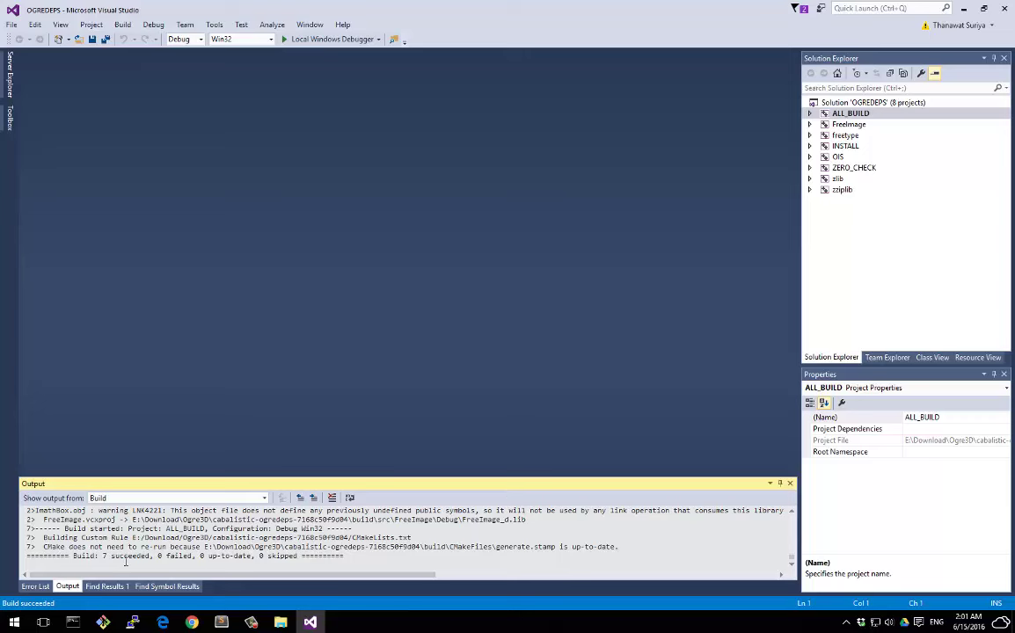
drag(73, 556, 149, 557)
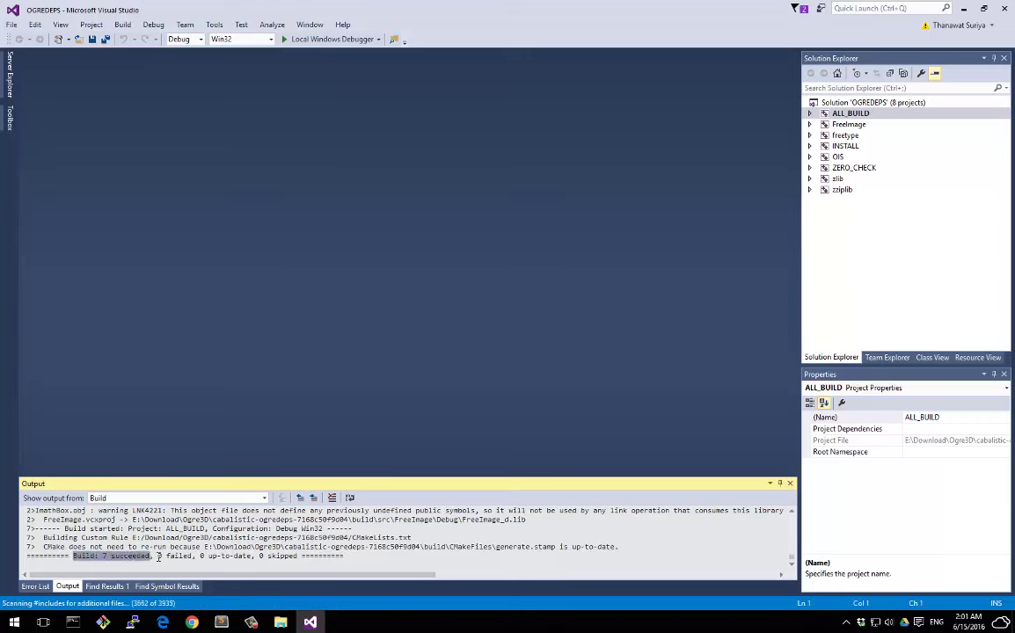
click(105, 554)
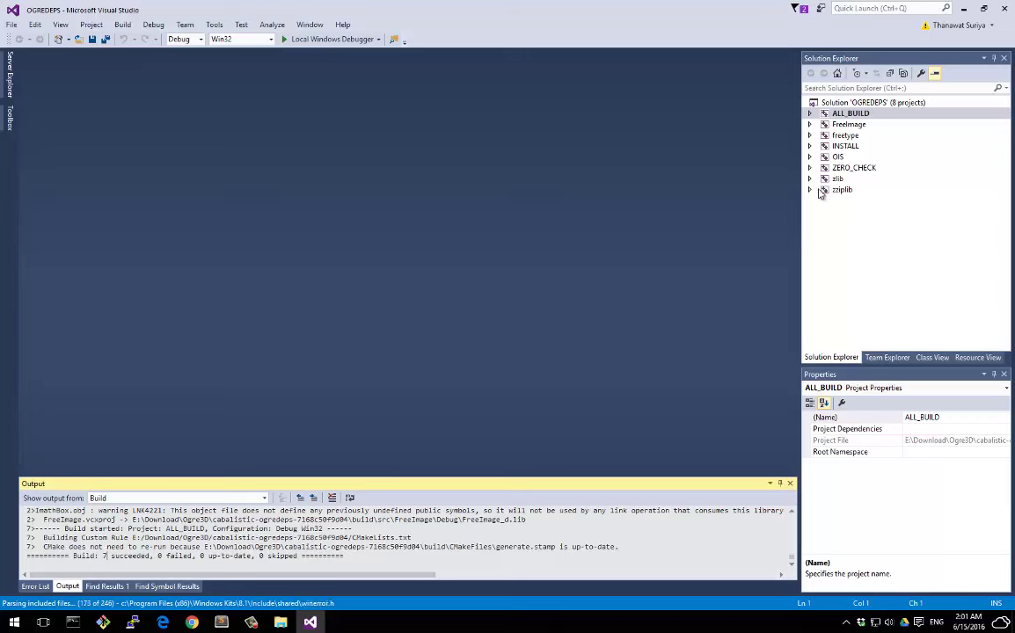
Build the INSTALL project in the Debug configuration and check its build result.
click(841, 148)
right_click(825, 150)
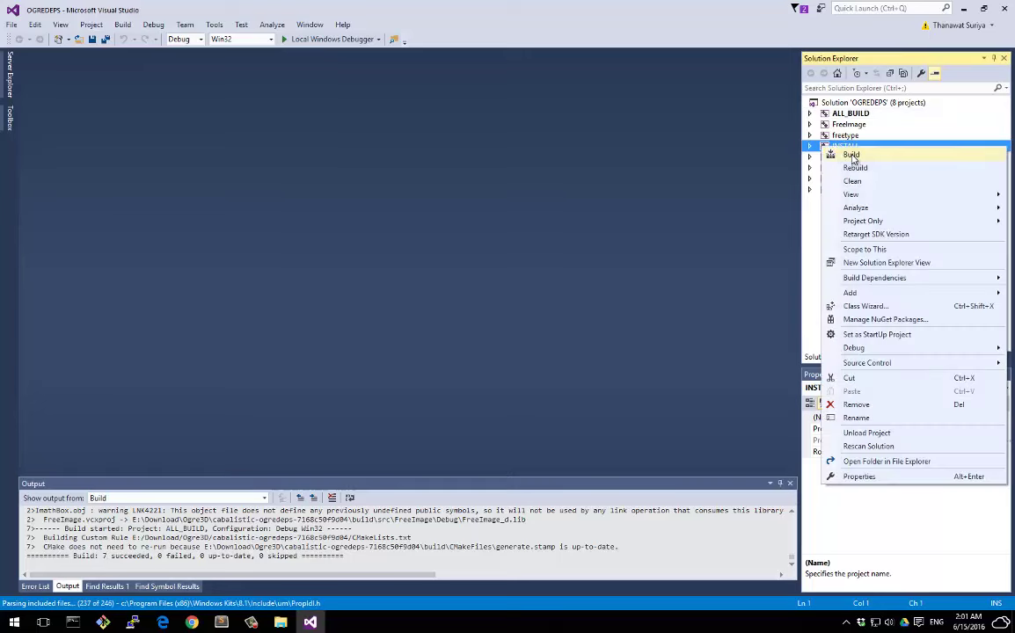
click(851, 156)
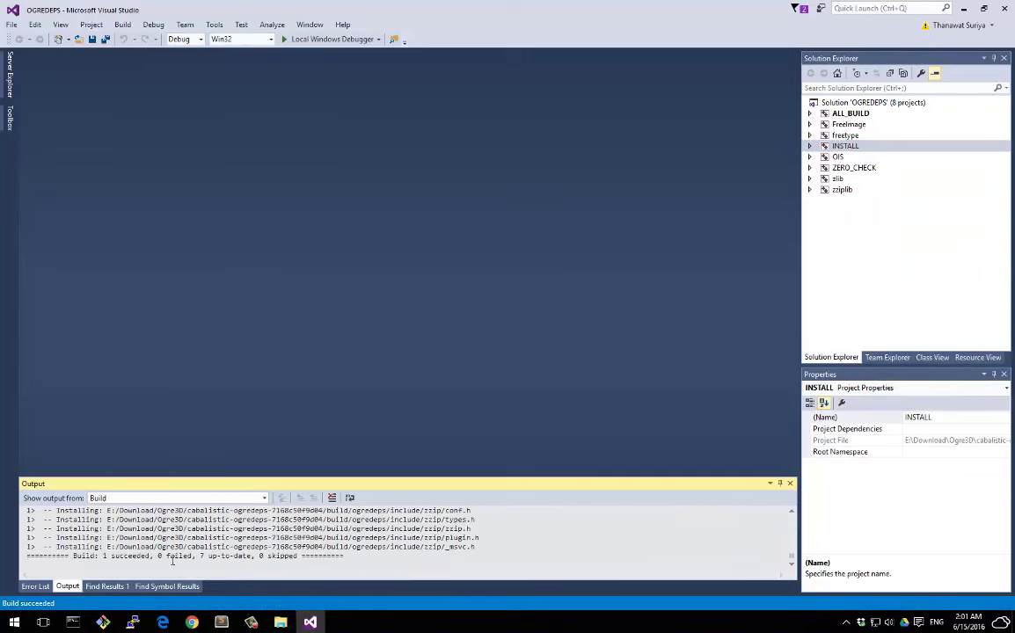
click(121, 555)
Switch the solution configuration to Release, build the ALL_BUILD project, and check the build result.
click(180, 39)
click(187, 71)
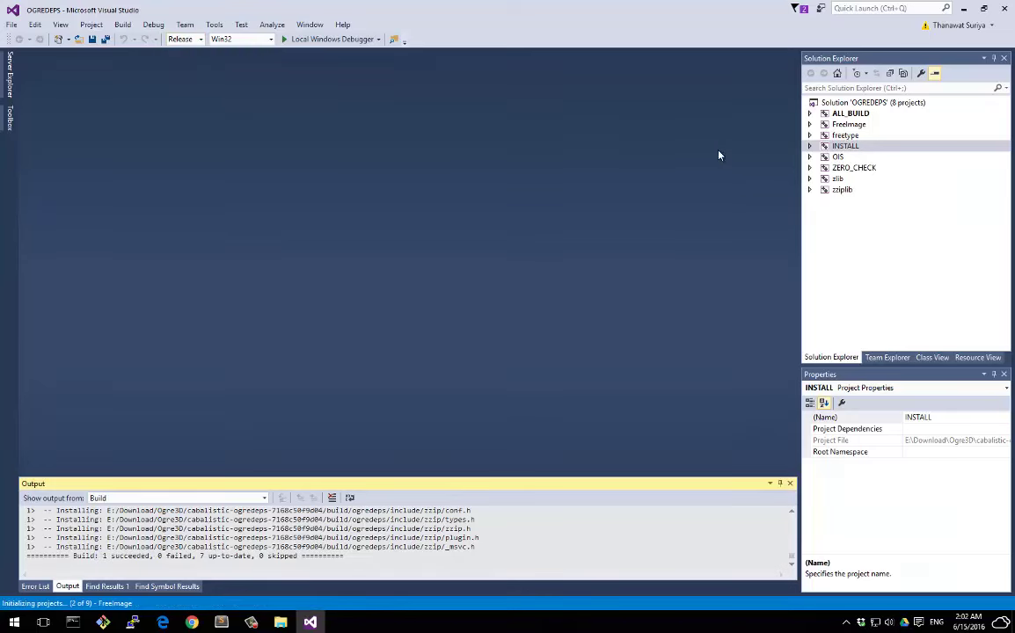
right_click(850, 113)
click(826, 123)
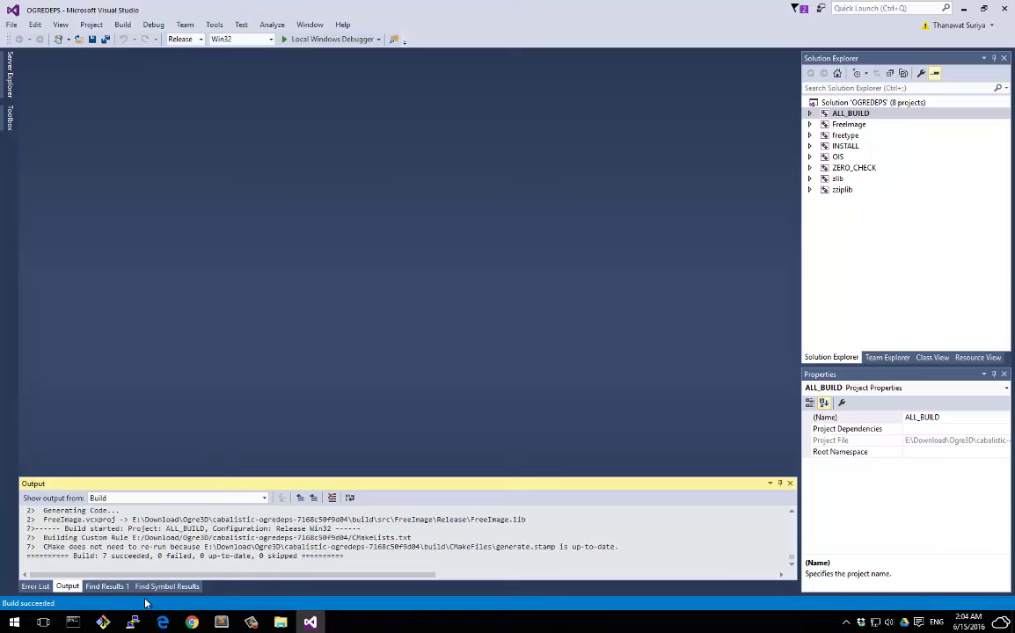
drag(92, 552, 151, 557)
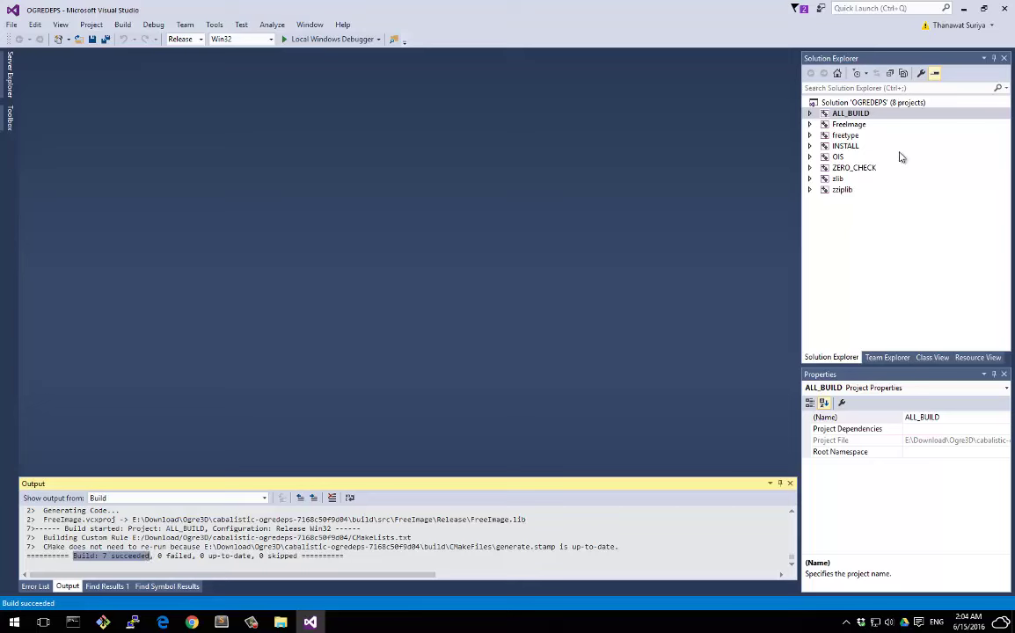
Build the INSTALL project in the Release configuration and check its build result.
right_click(842, 146)
click(770, 157)
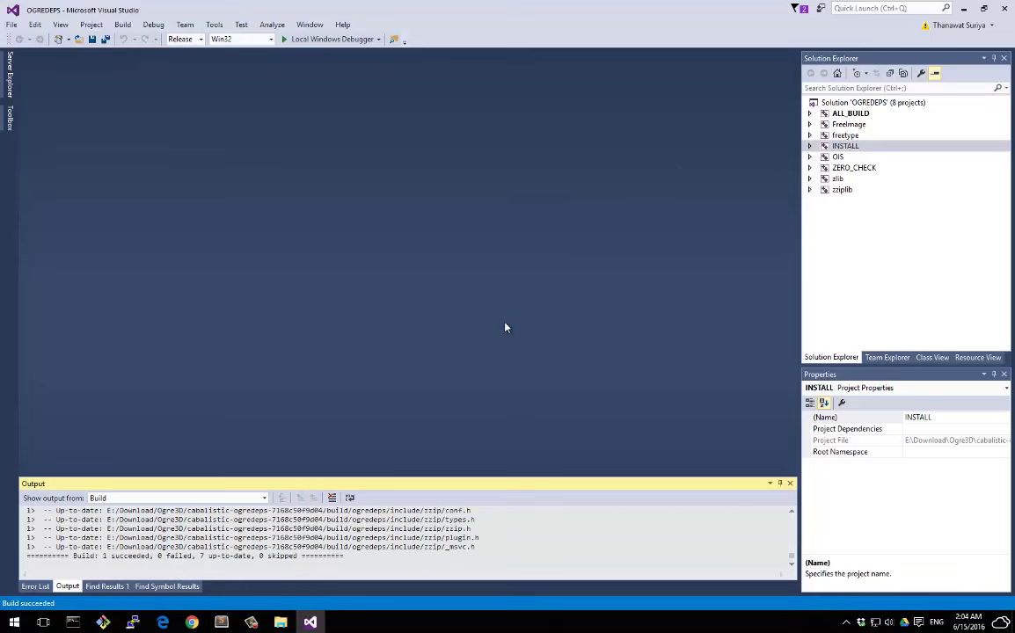
drag(89, 556, 135, 556)
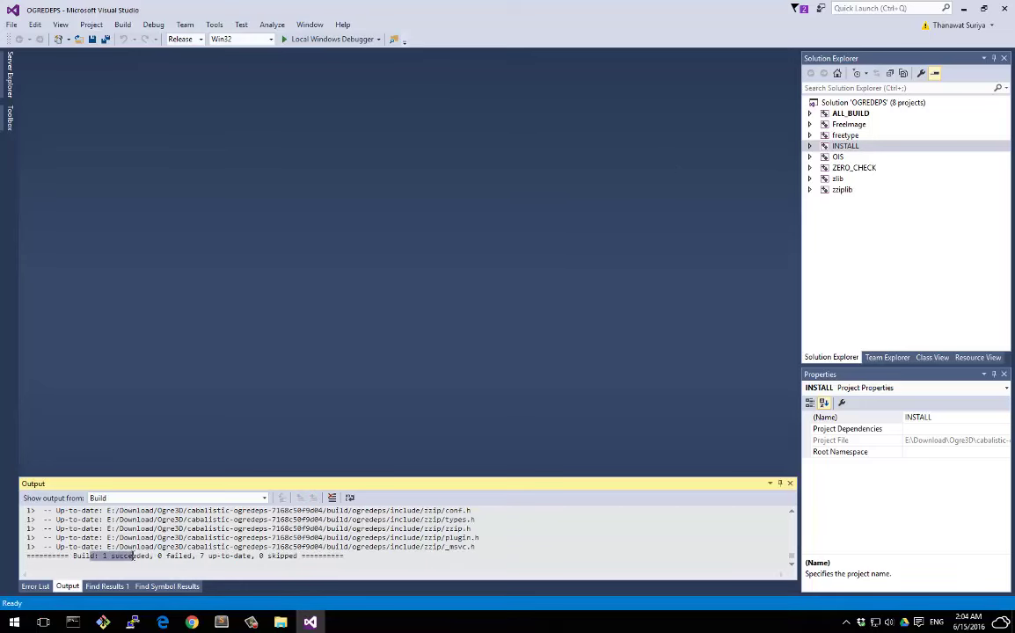
Switch to File Explorer and open the ogredeps folder inside the dependencies' build folder.
click(280, 621)
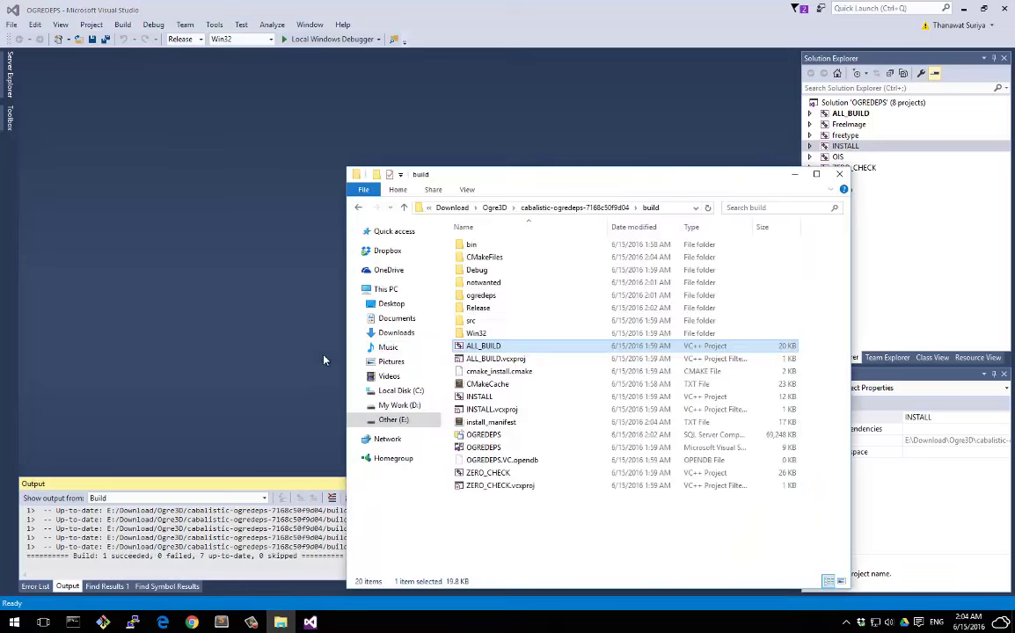
click(476, 244)
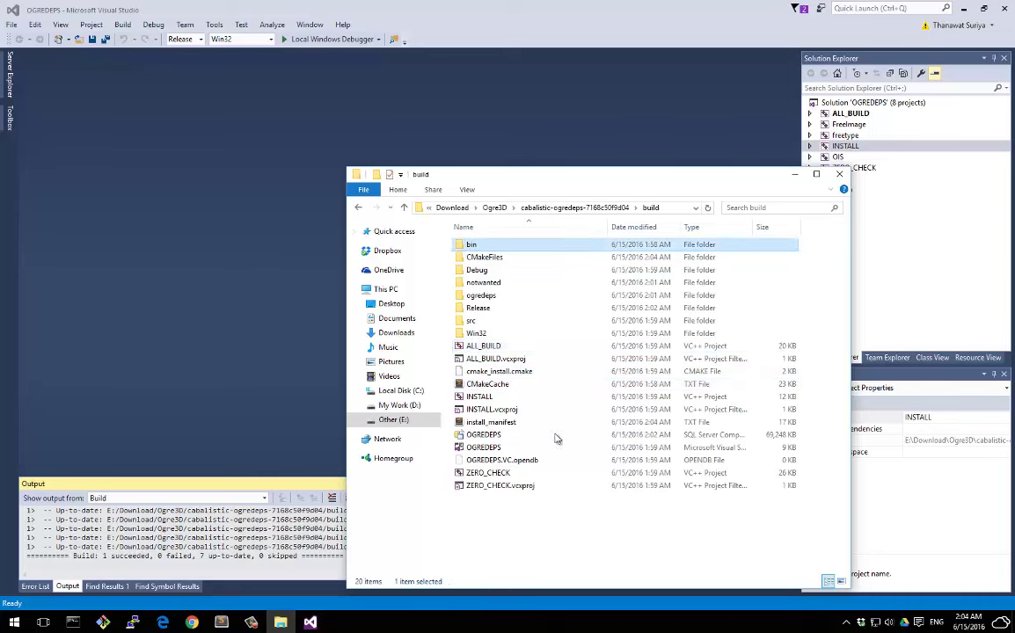
click(475, 298)
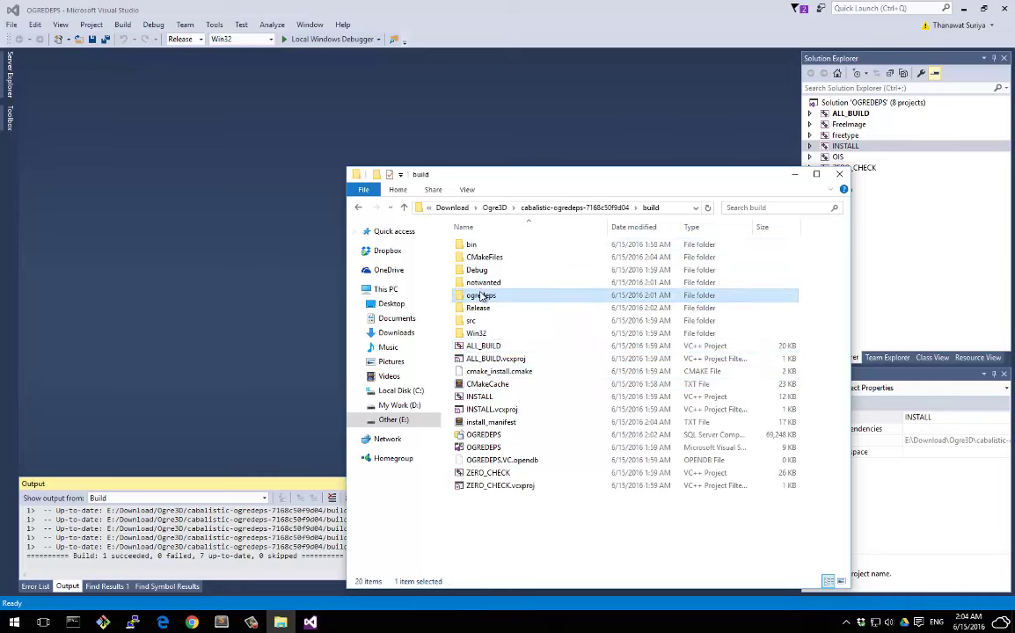
click(485, 297)
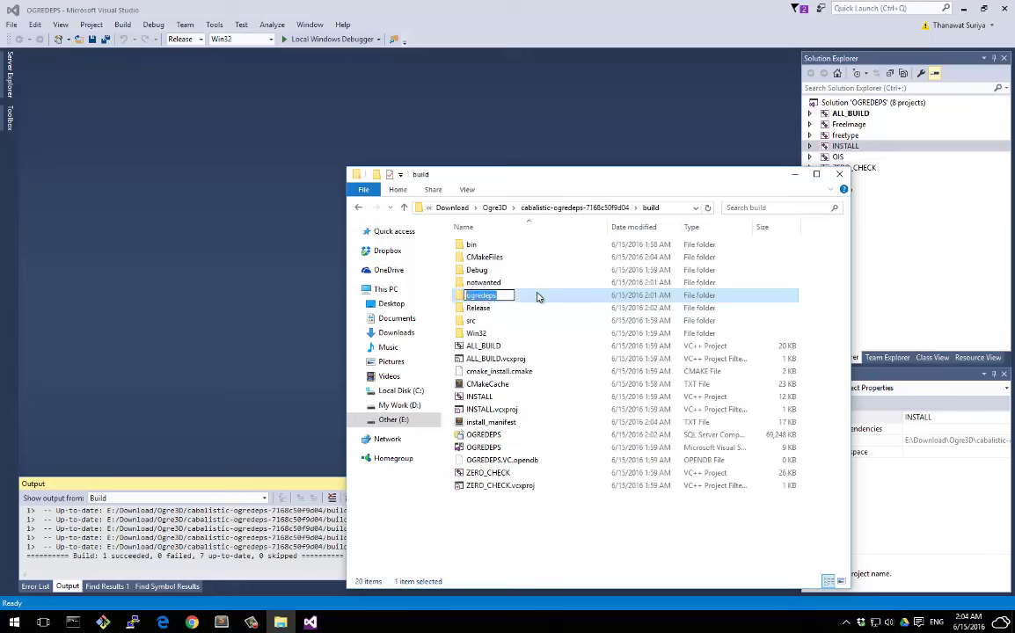
click(580, 304)
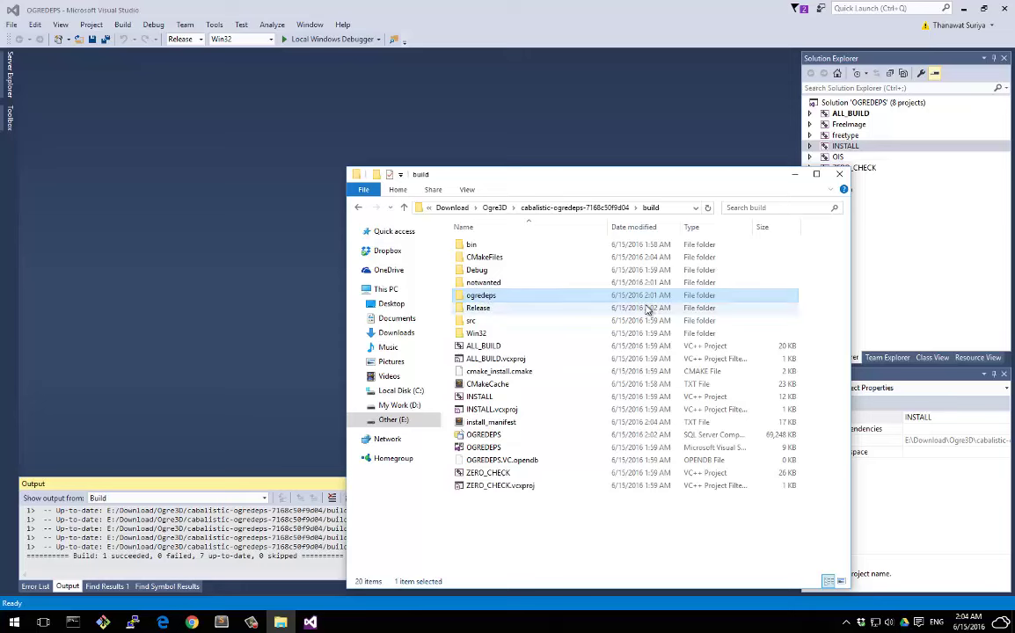
double_click(480, 296)
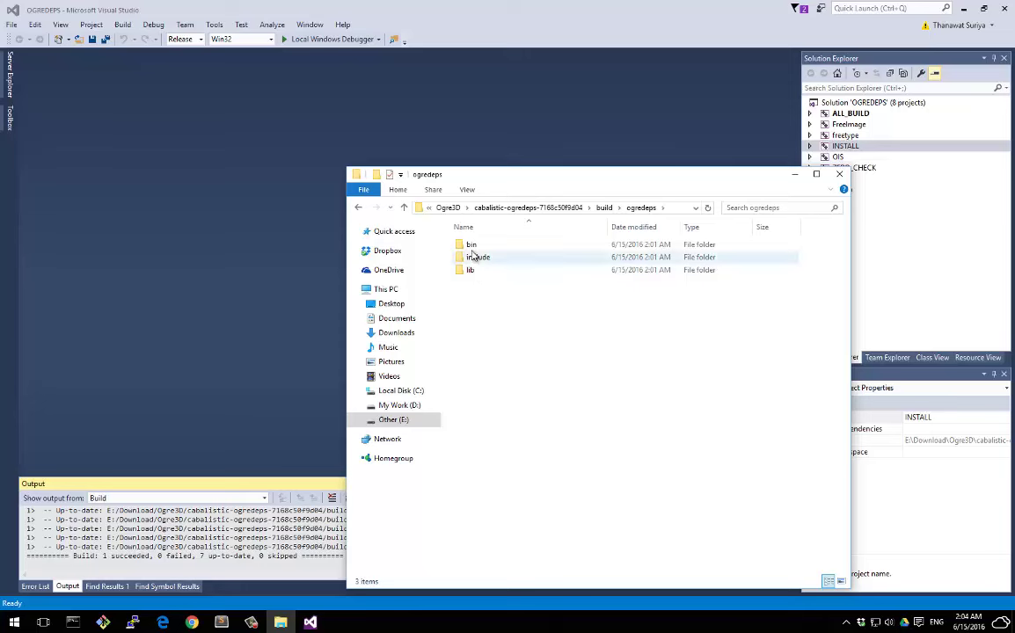
Examine the contents of the Debug and Release folders inside the ogredeps bin folder.
double_click(470, 255)
double_click(476, 247)
key(BackSpace)
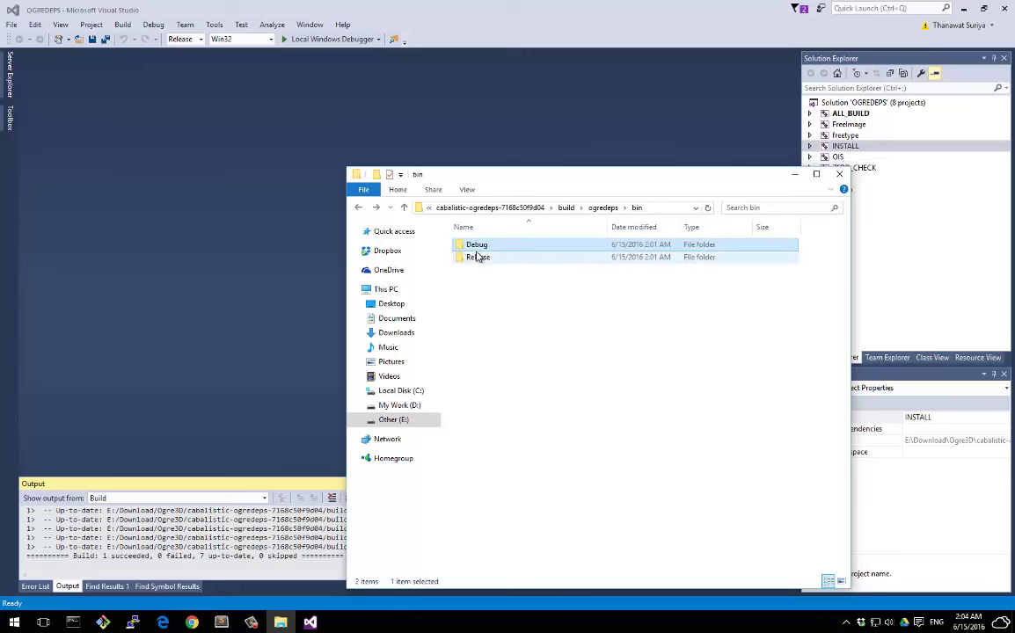
double_click(475, 258)
key(BackSpace)
key(BackSpace)
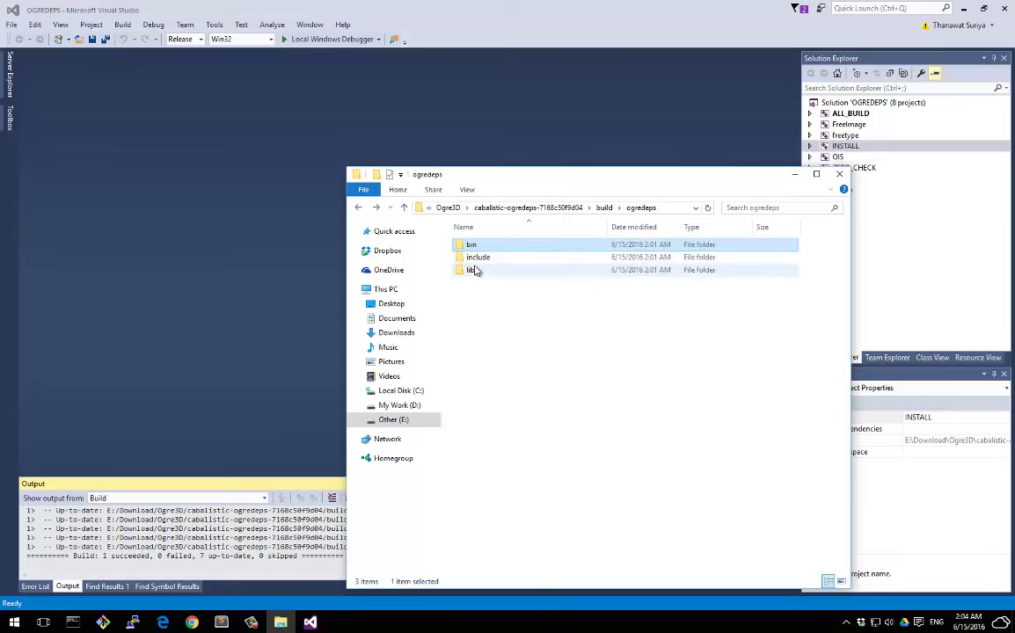
Examine the ogredeps include folder and the Debug and Release libraries in lib, and return to the build folder.
double_click(475, 259)
key(BackSpace)
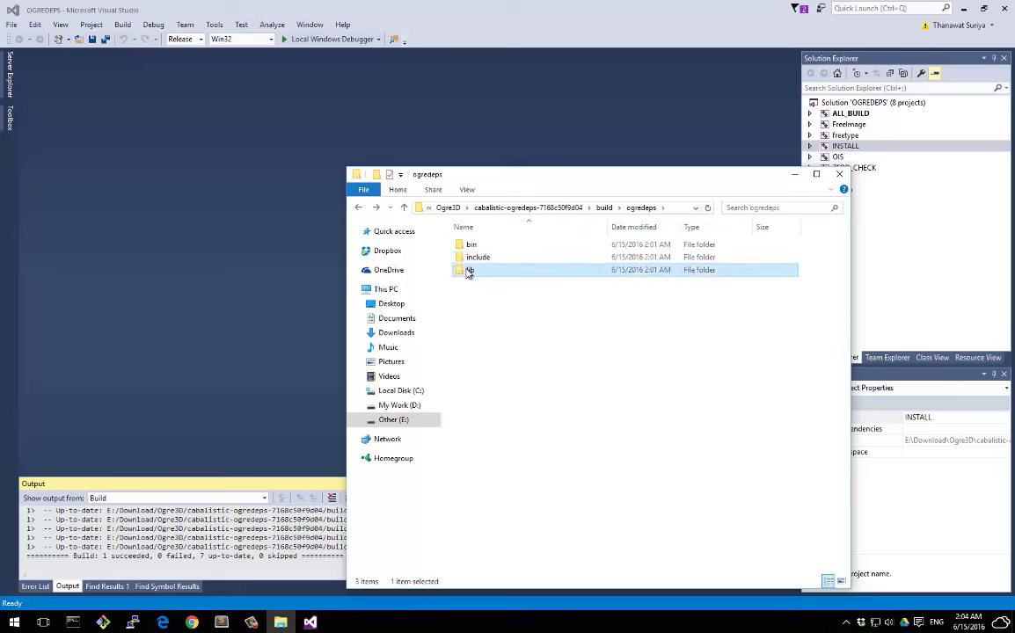
double_click(475, 269)
double_click(472, 246)
key(BackSpace)
double_click(478, 256)
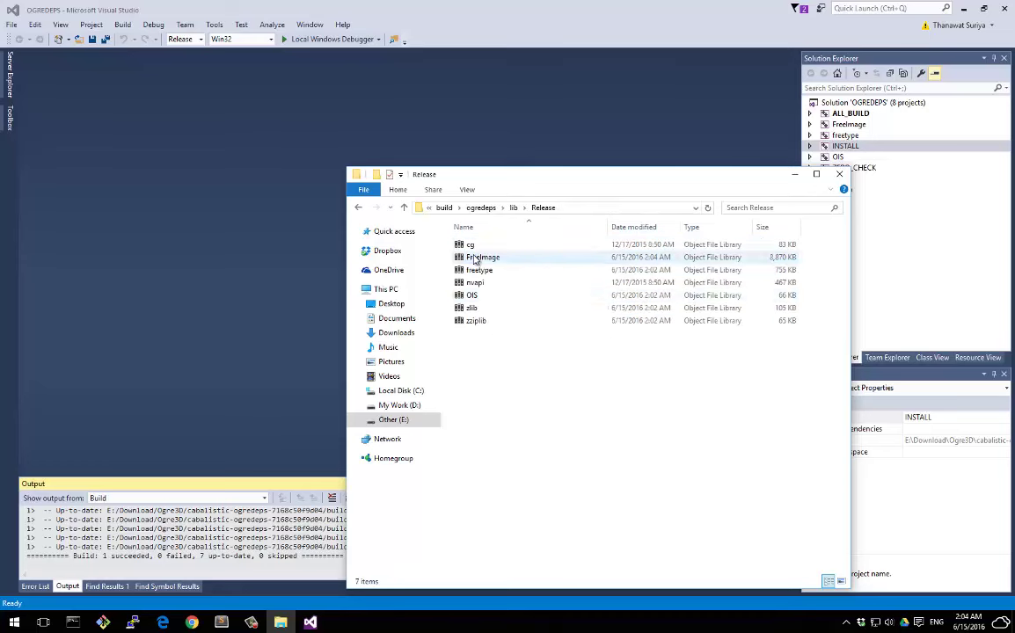
key(ctrl+a)
click(512, 400)
key(BackSpace)
key(BackSpace)
key(BackSpace)
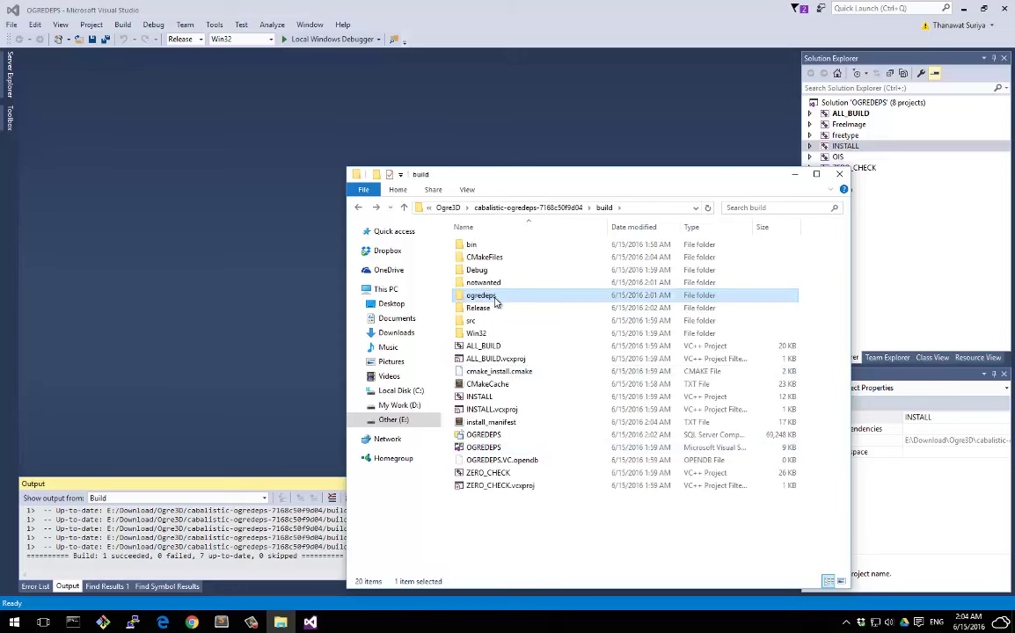
Recheck the header files in the ogredeps include folder and compare the library files in lib's Release and Debug folders.
double_click(483, 296)
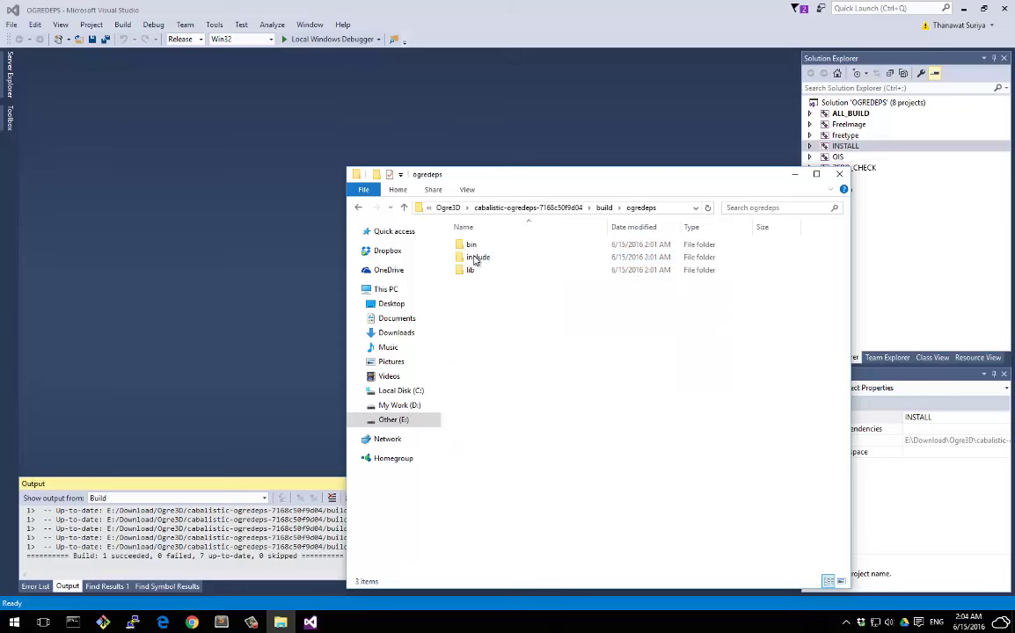
double_click(479, 261)
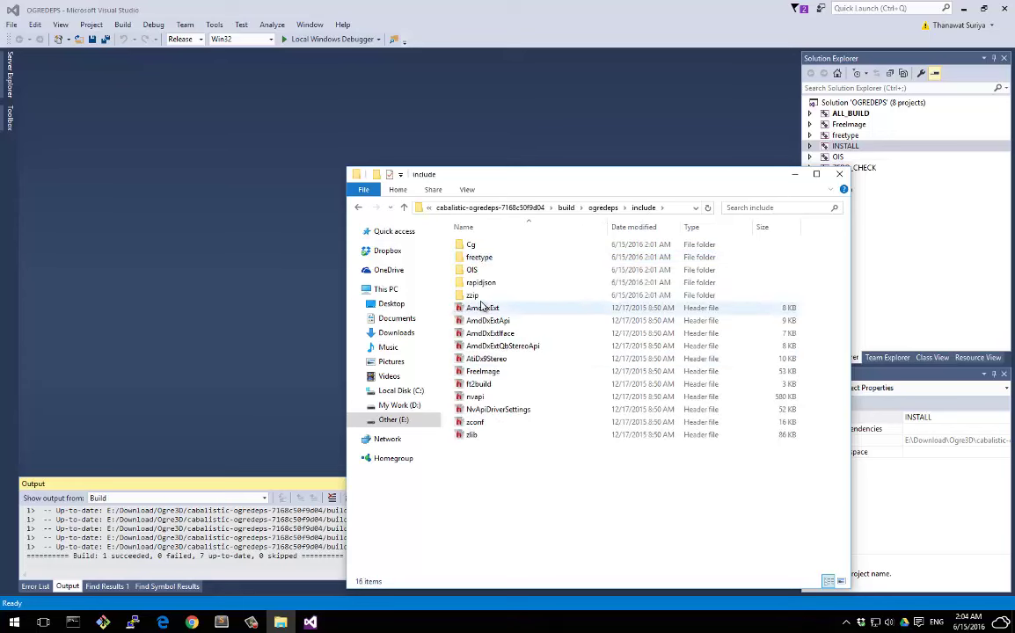
click(484, 333)
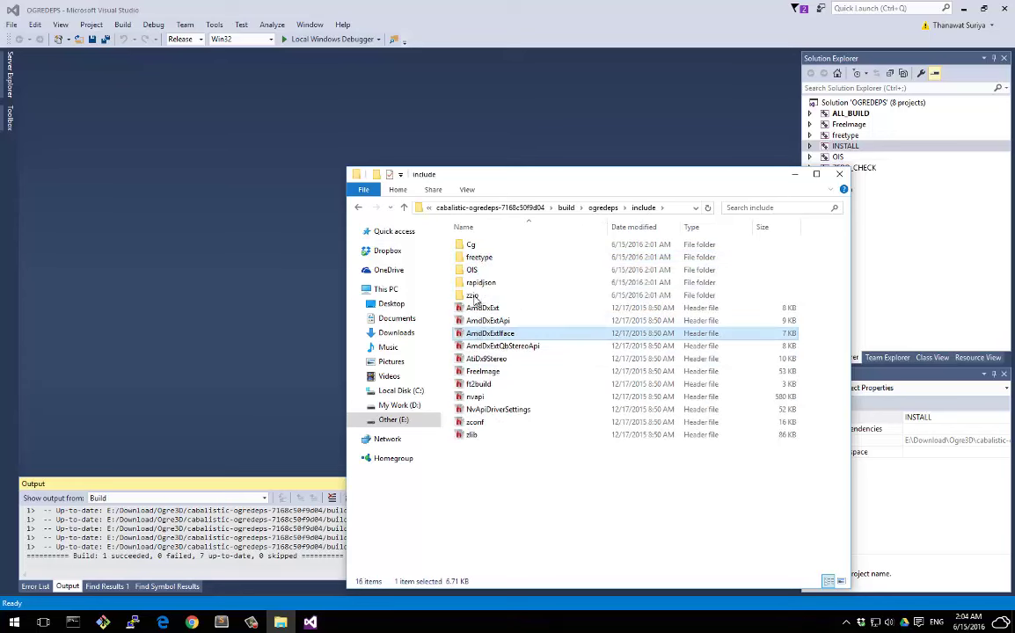
key(alt+Left)
double_click(476, 257)
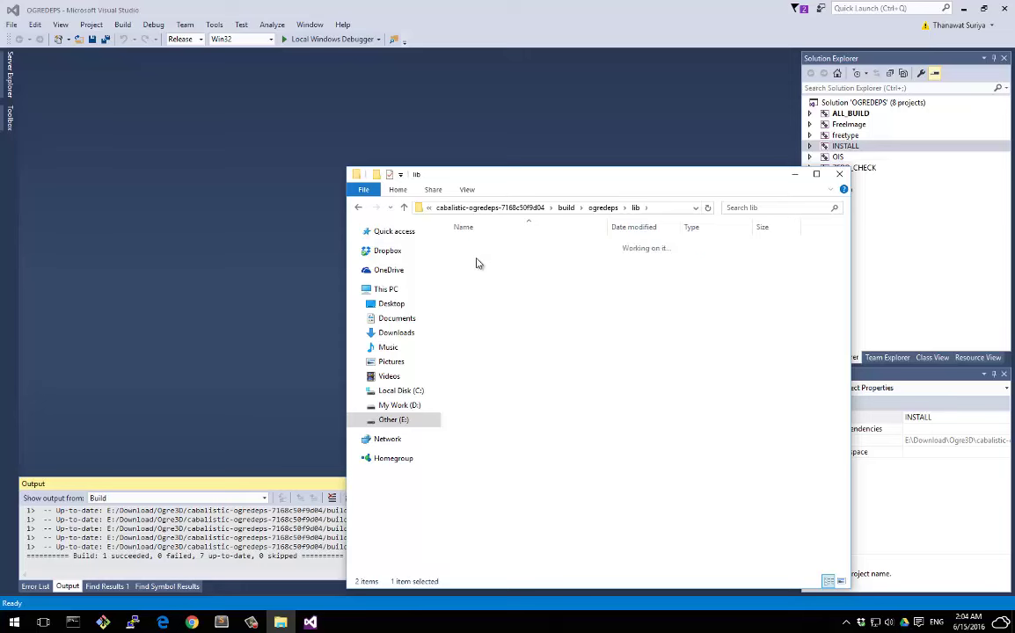
key(alt+Left)
double_click(519, 258)
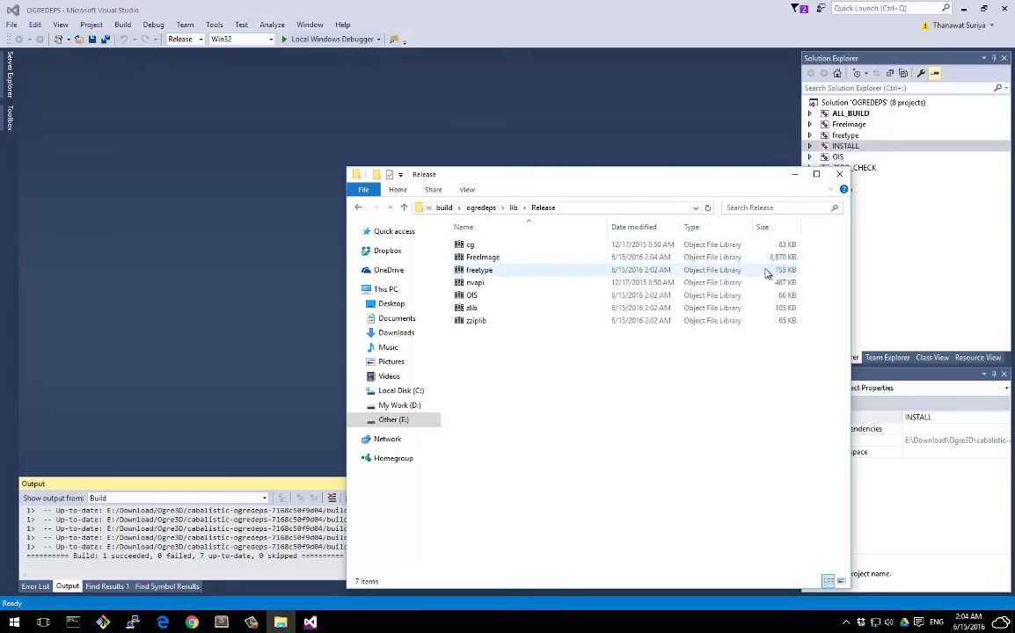
key(alt+Left)
double_click(530, 244)
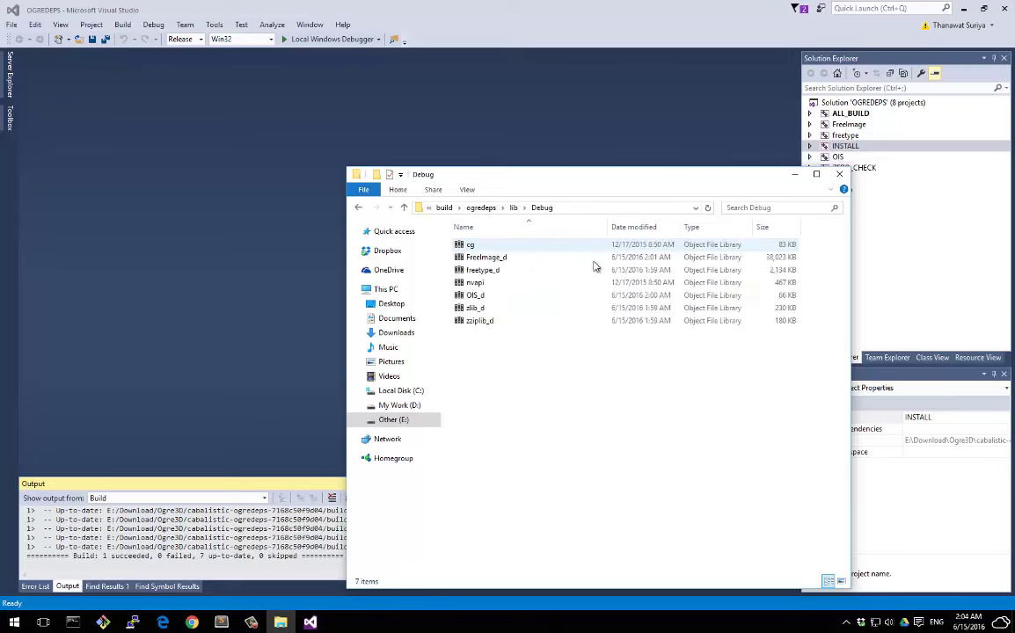
key(alt+Up)
key(alt+Up)
key(alt+Up)
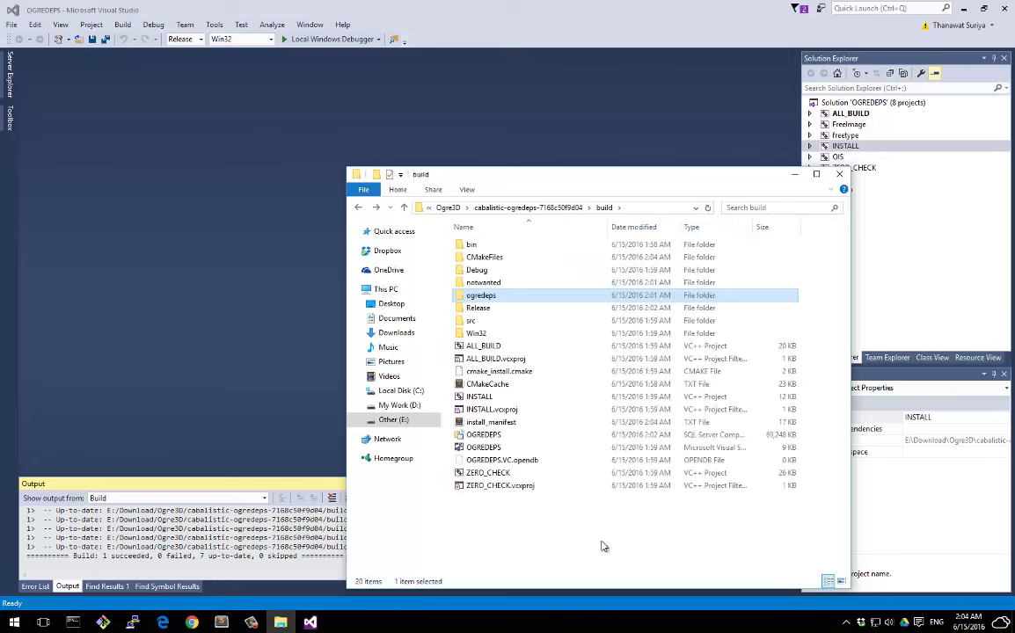
Return to the Ogre3D folder that holds the extracted sources and close Visual Studio.
right_click(603, 338)
key(Escape)
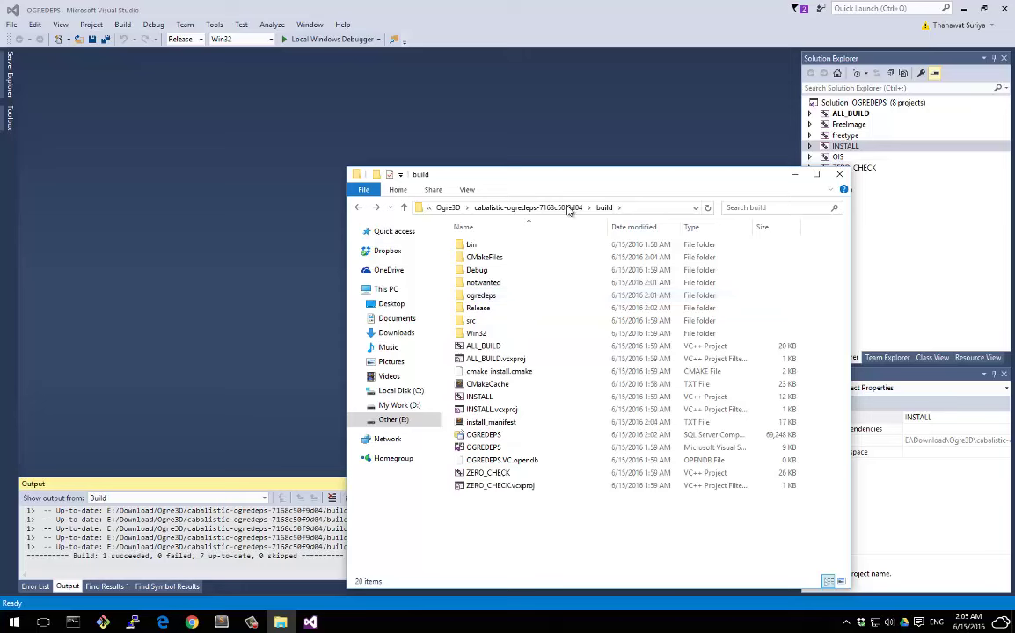
click(544, 208)
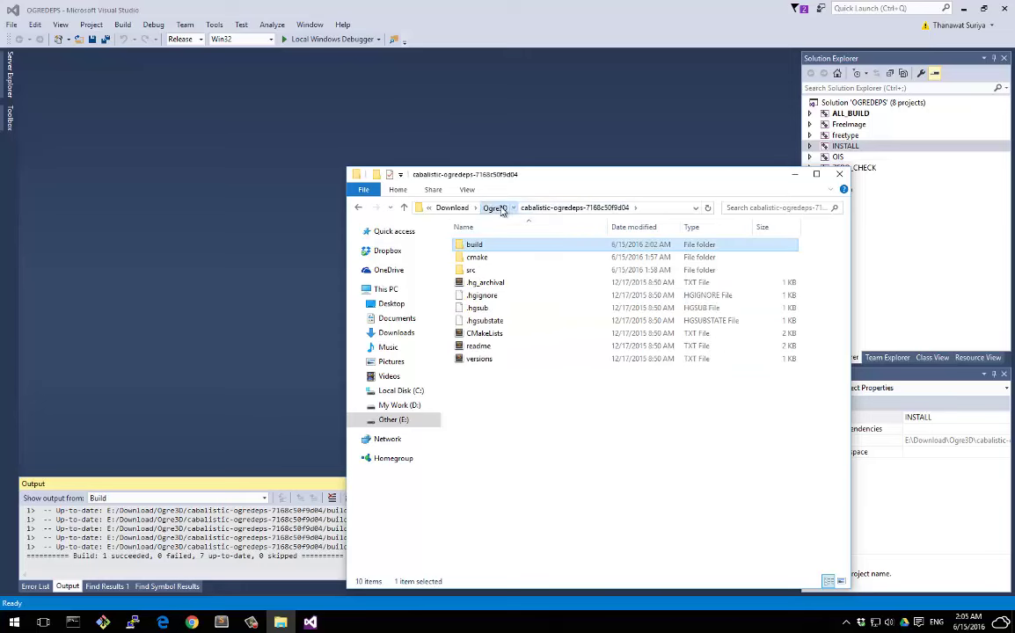
click(494, 208)
click(506, 257)
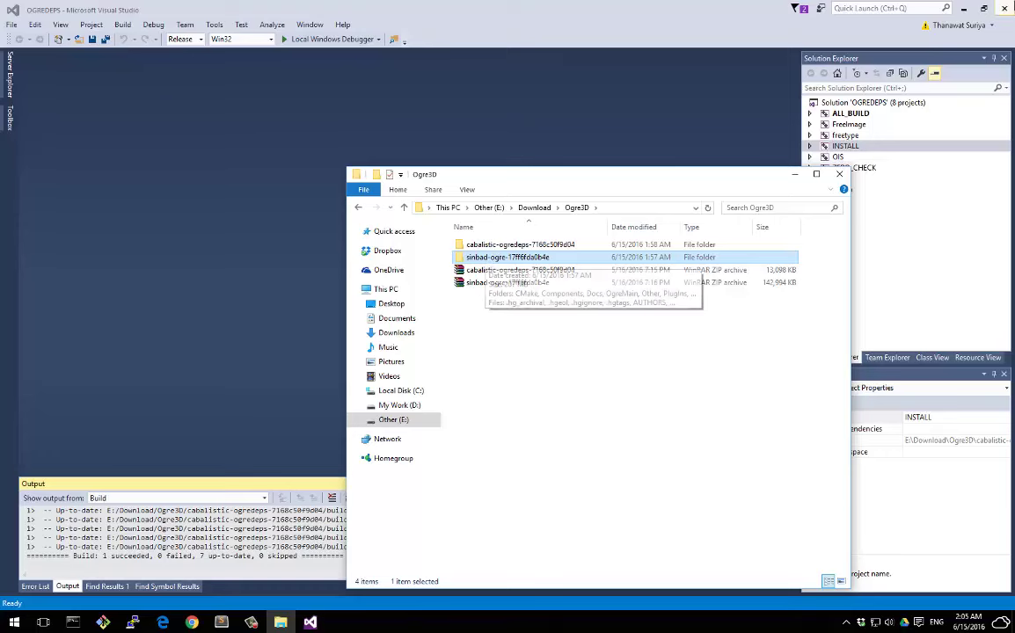
key(alt+Tab)
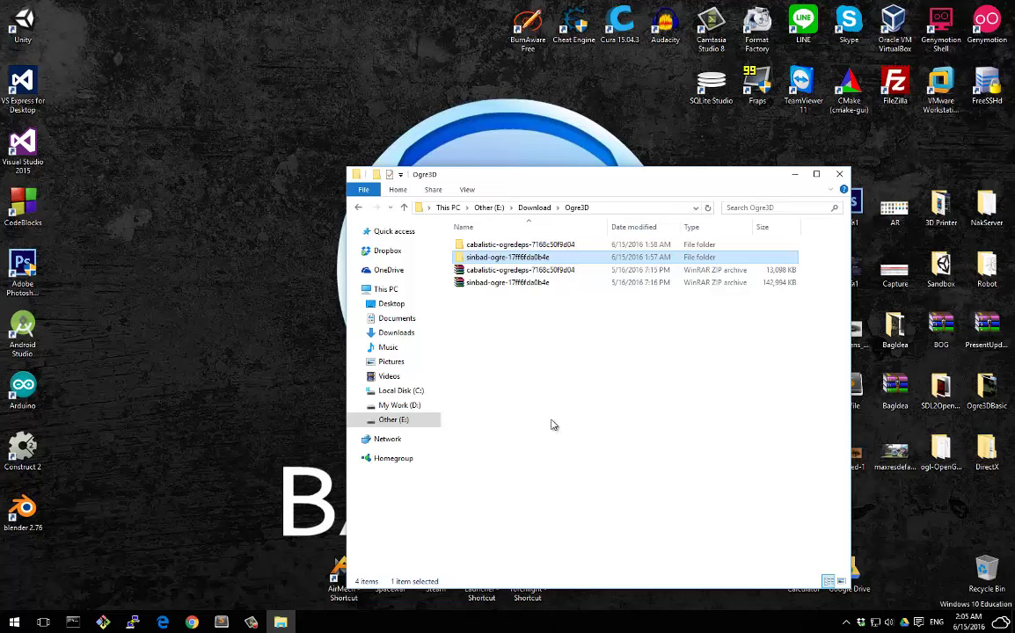
right_click(482, 397)
click(514, 350)
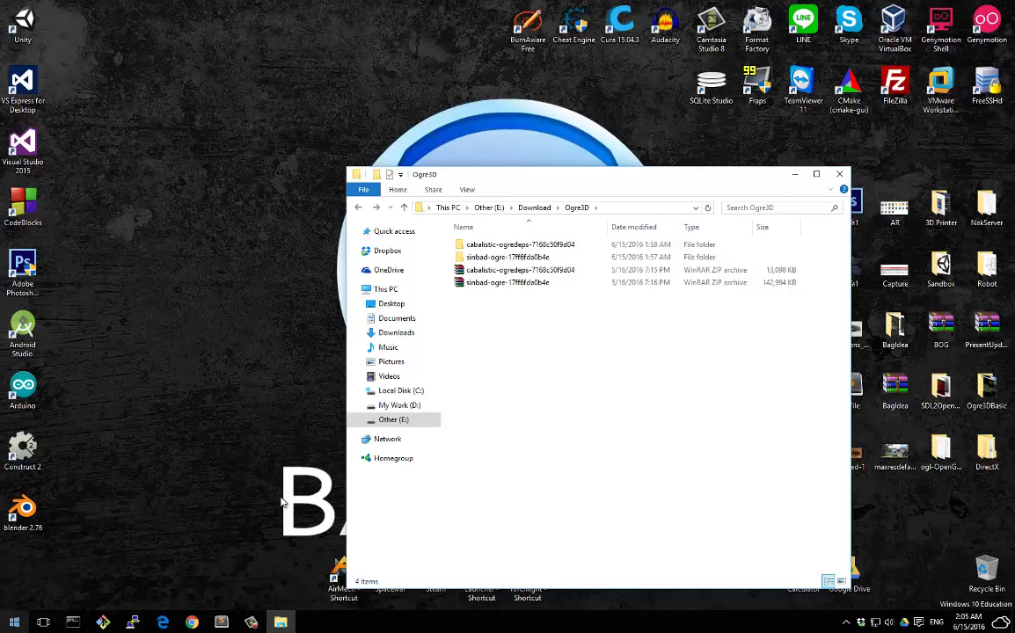
Find and launch CMake (cmake-gui) with the Windows search.
key(super)
text(cmake-gui))
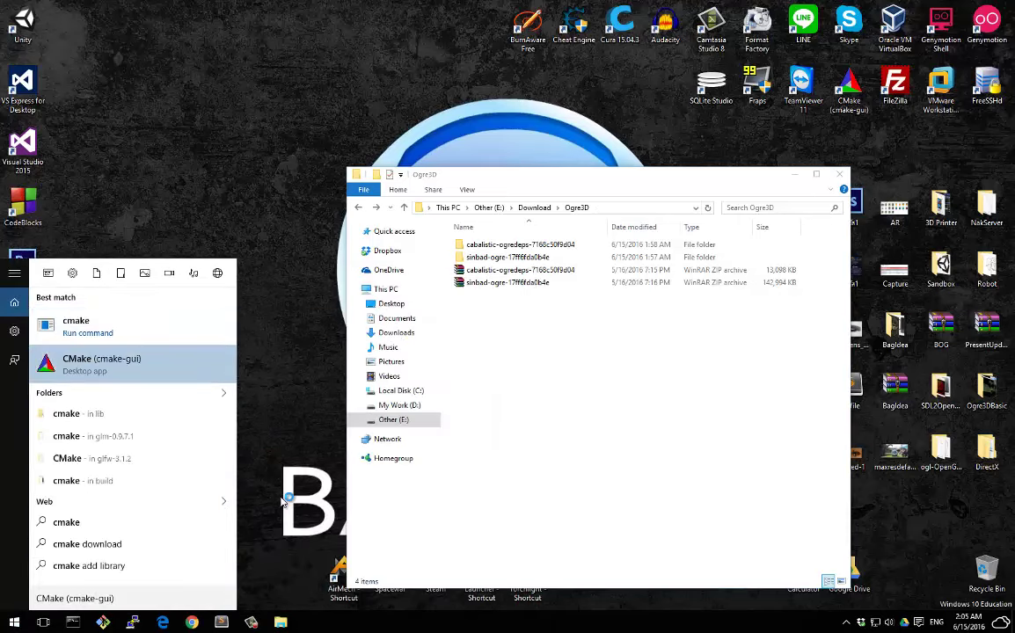
key(Return)
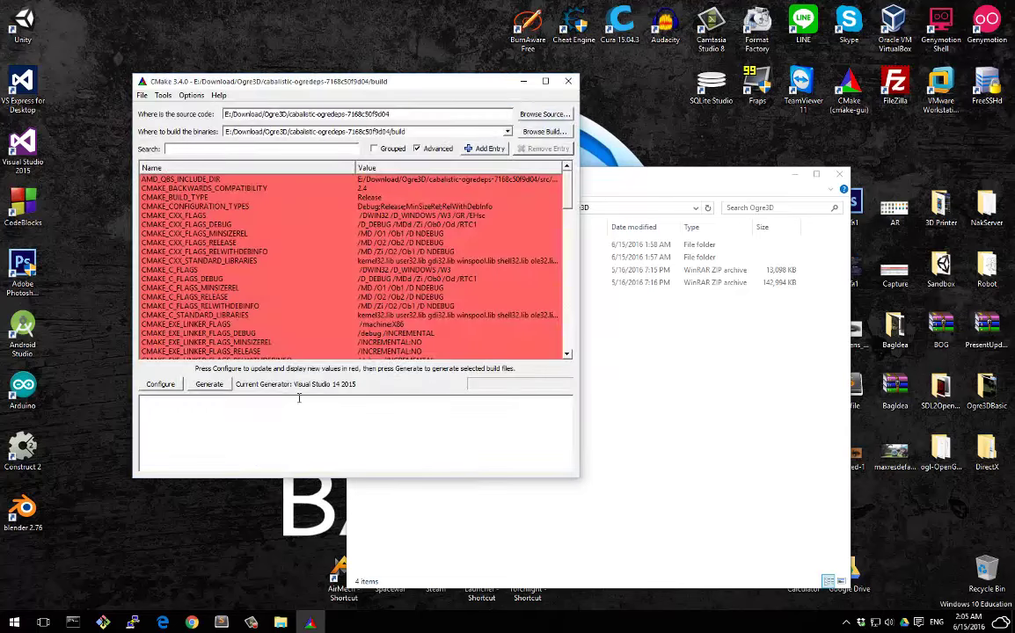
Set the CMake source path to E:/Download/Ogre3D/sinbad-ogre-17ff6fda0b4e and the binaries path to the build folder inside it.
click(616, 299)
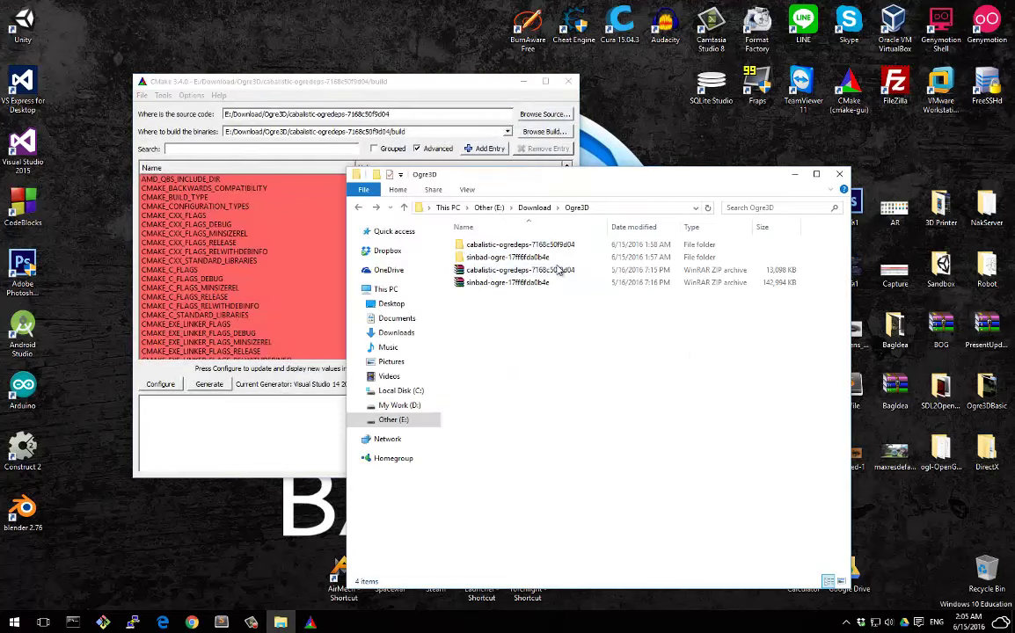
double_click(492, 257)
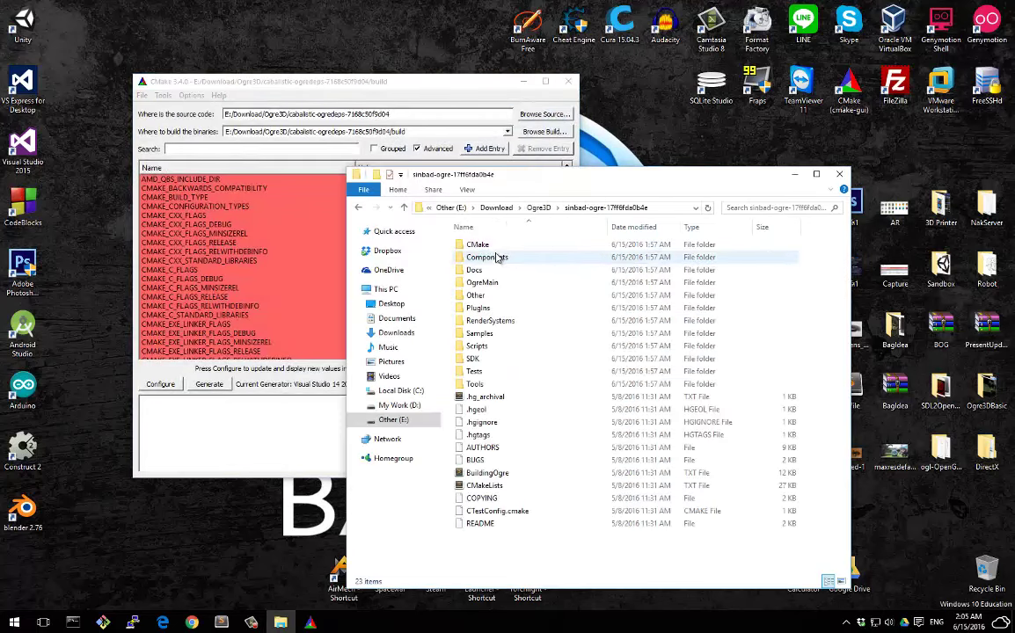
click(667, 207)
key(ctrl+c)
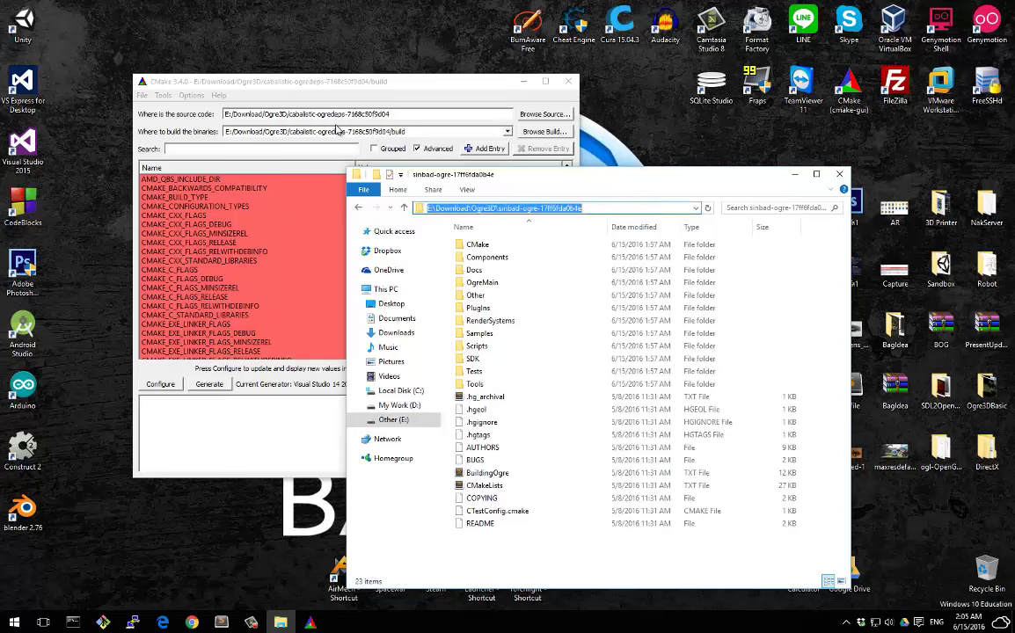
click(412, 112)
key(ctrl+a)
text(E:/Download/Ogre3D/sinbad-ogre-17ff6fda0b4e)
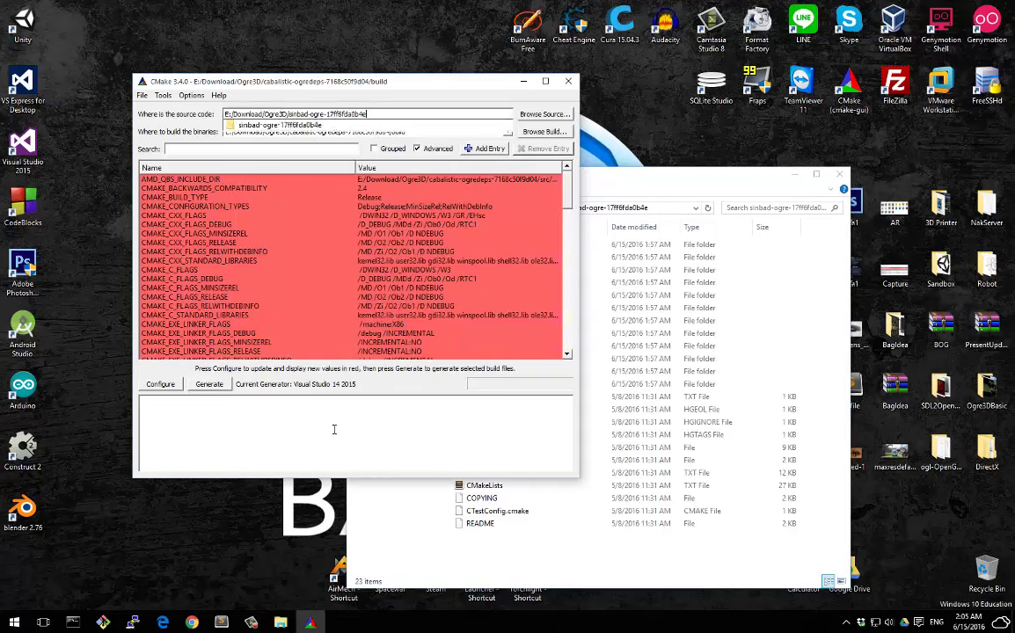
click(406, 153)
drag(392, 131, 225, 131)
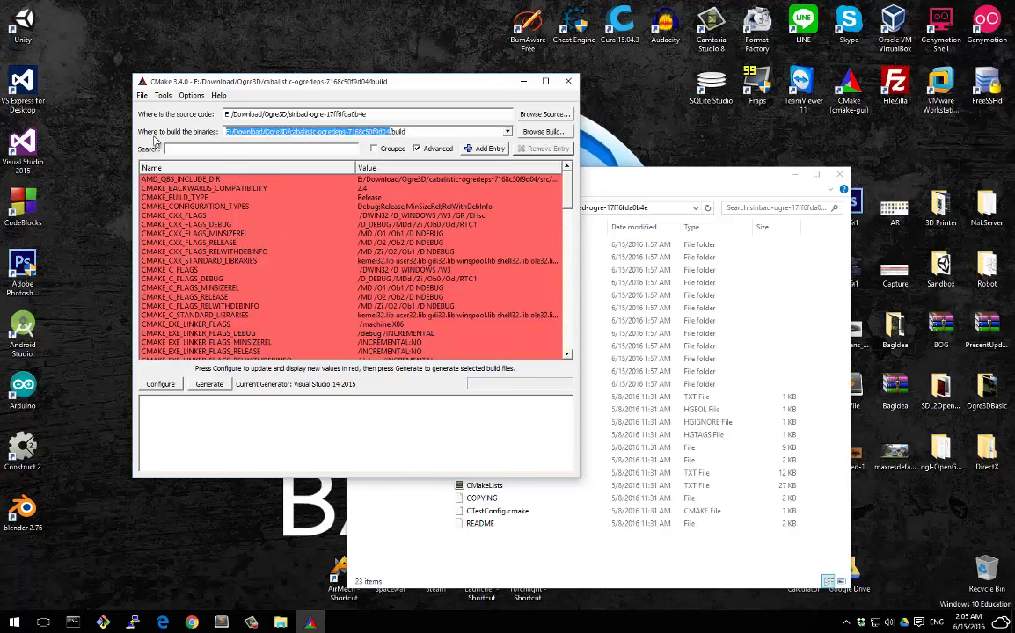
key(ctrl+v)
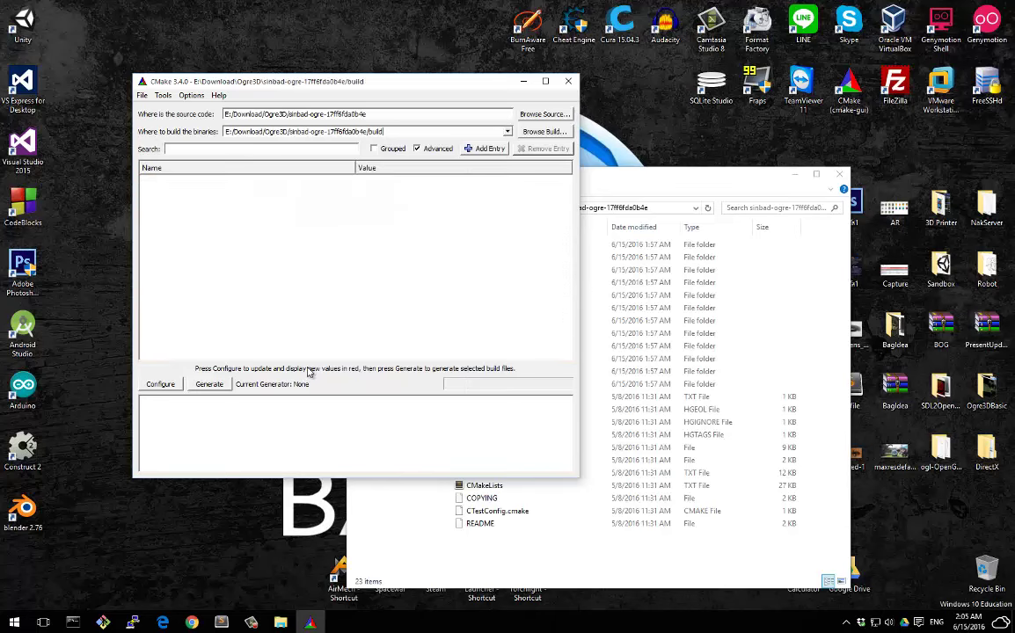
Configure the OGRE project with the Visual Studio 14 2015 generator and default native compilers, and examine the configuration log.
click(176, 384)
click(327, 296)
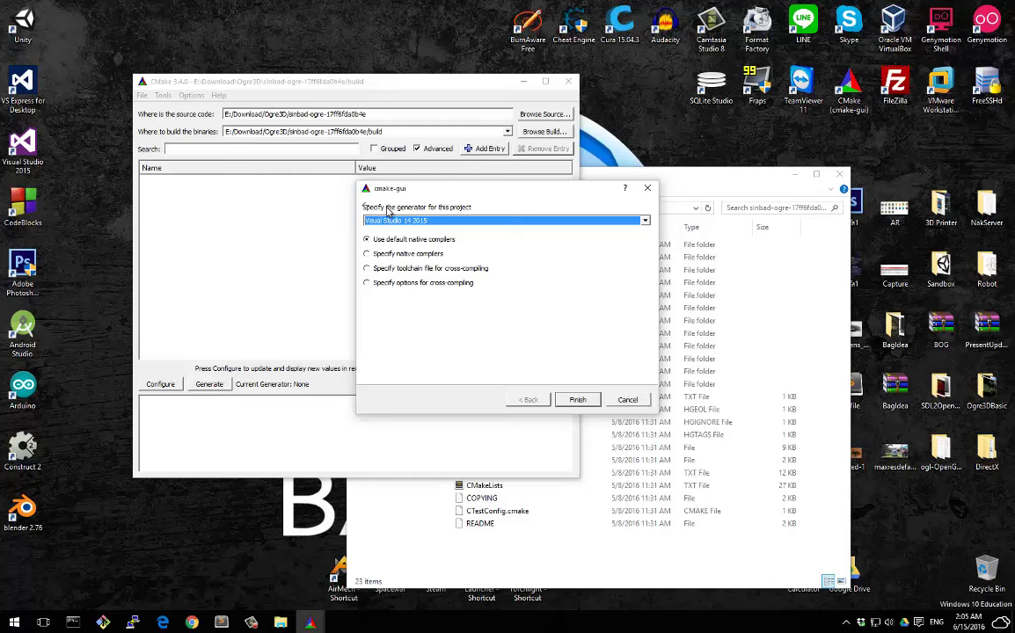
click(577, 399)
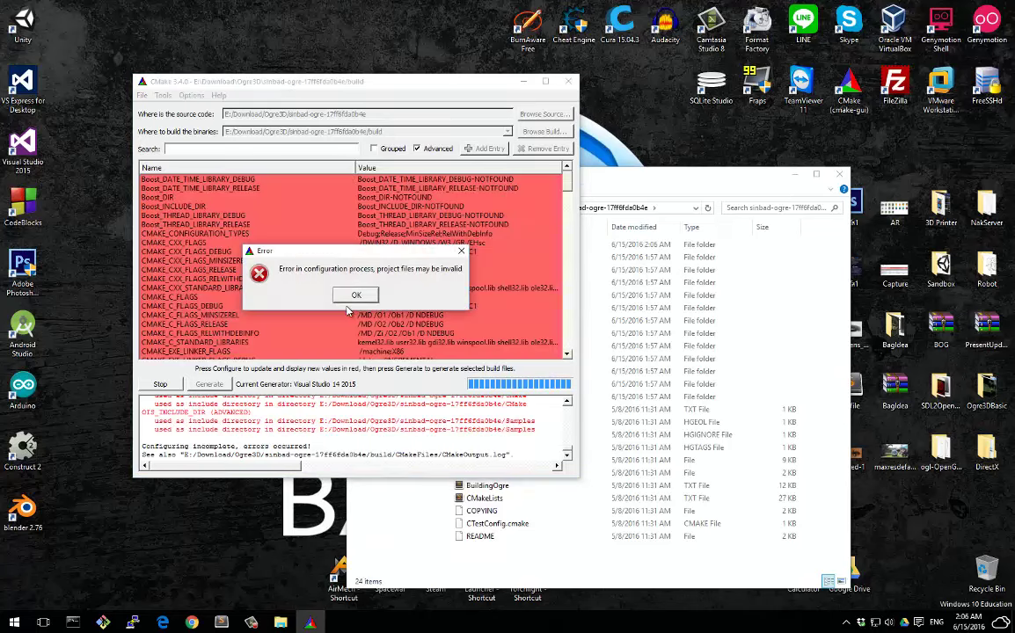
click(351, 292)
scroll(273, 425, up, 3)
scroll(273, 425, down, 3)
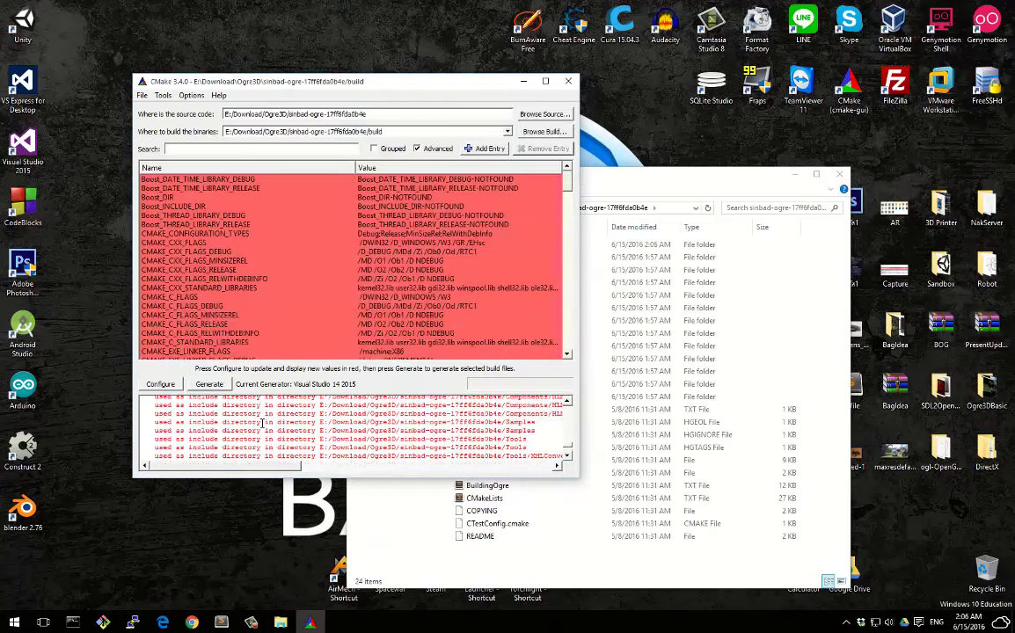
scroll(258, 426, up, 5)
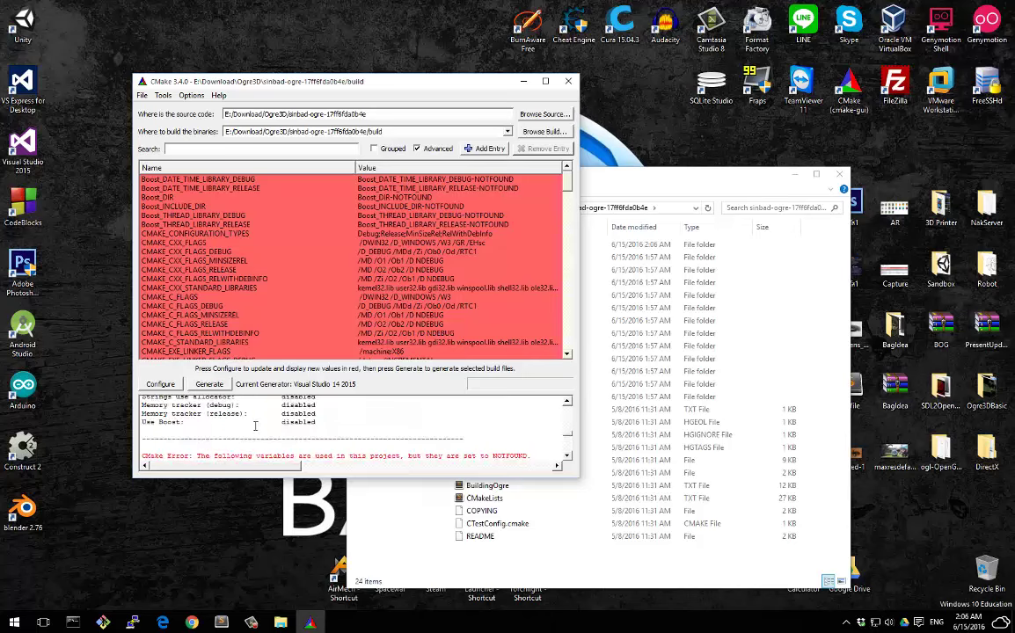
Review the errors in the configuration log and look up the OGRE_DEPENDENCIES_DIR entry by searching for "dep".
scroll(225, 439, down, 2)
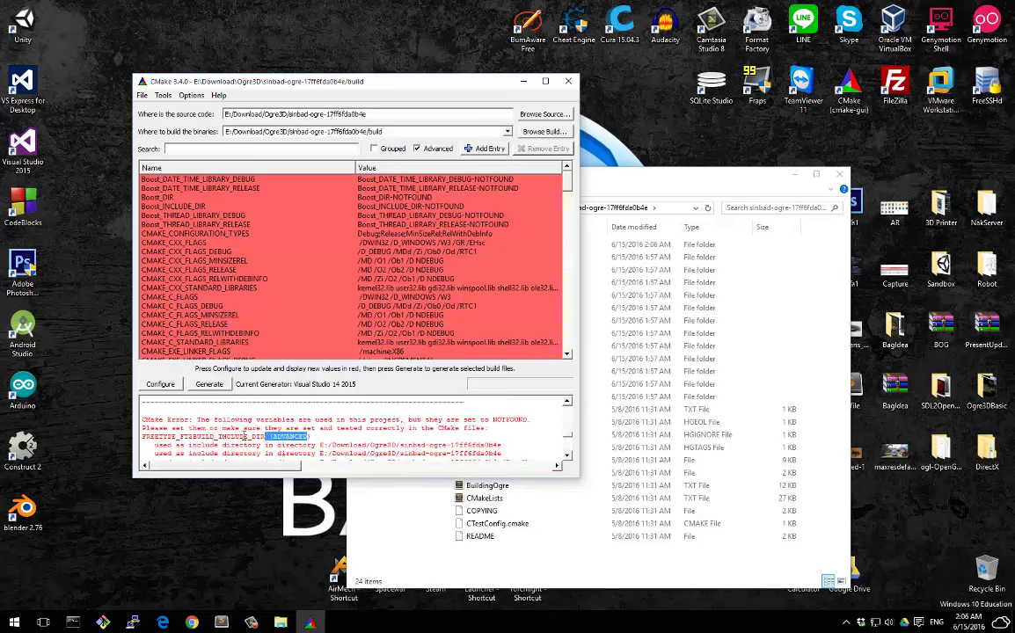
scroll(202, 431, down, 5)
scroll(201, 431, down, 3)
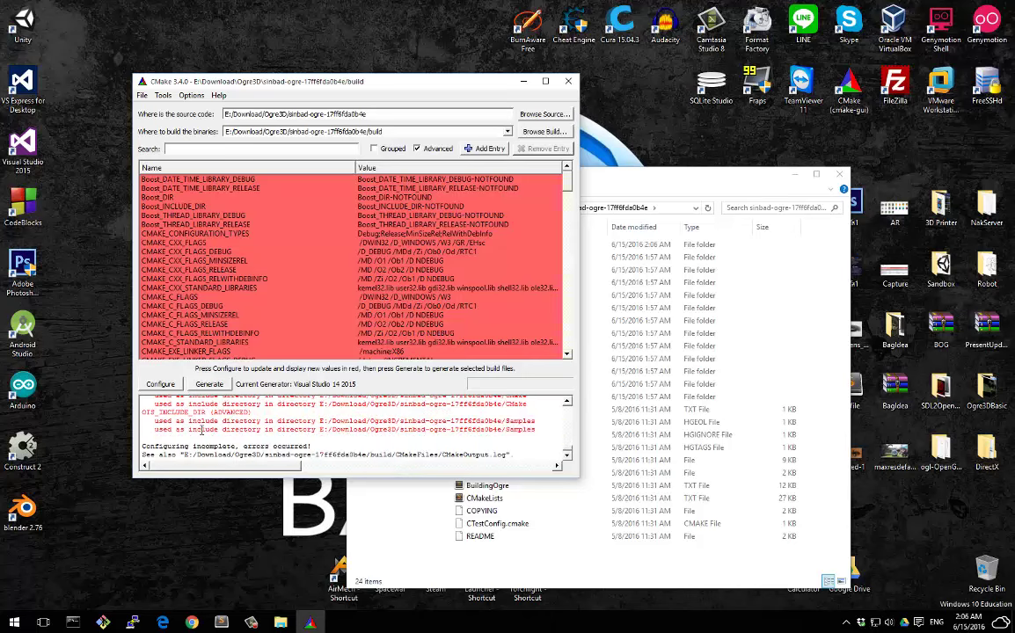
scroll(291, 413, up, 3)
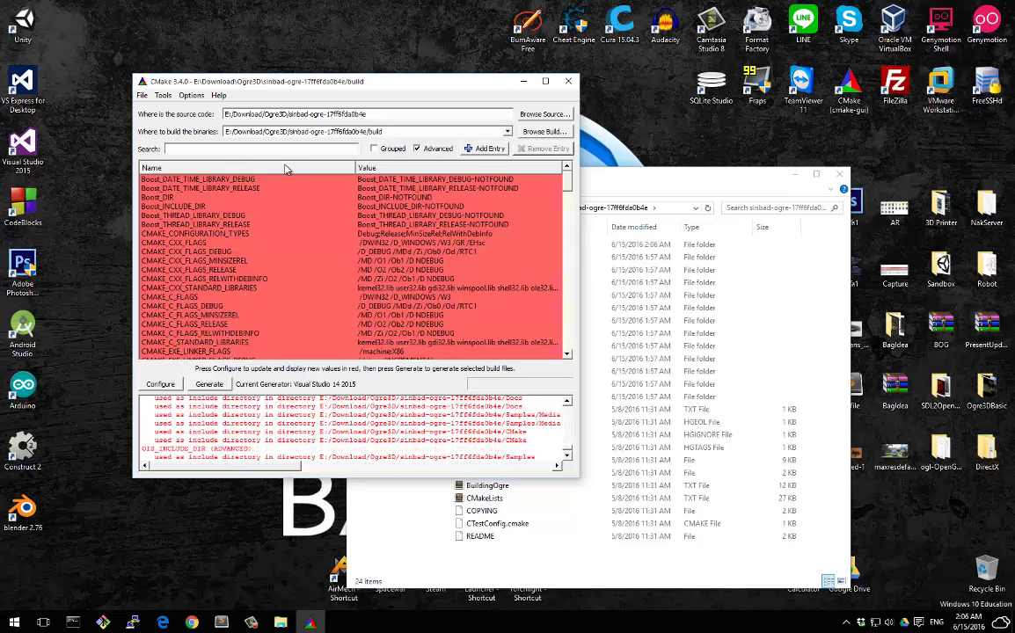
text(dep)
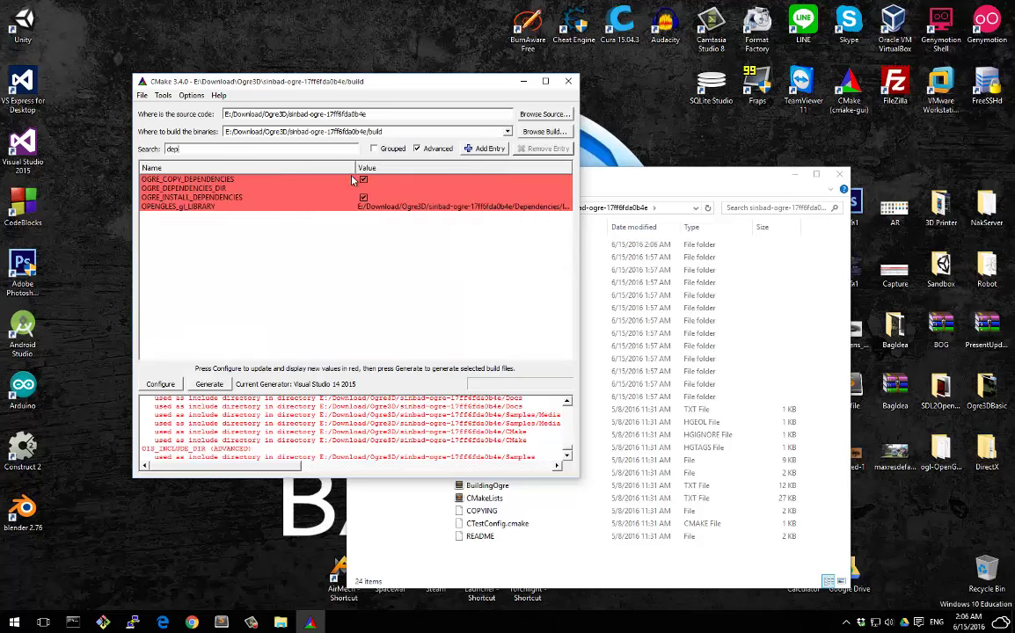
click(157, 190)
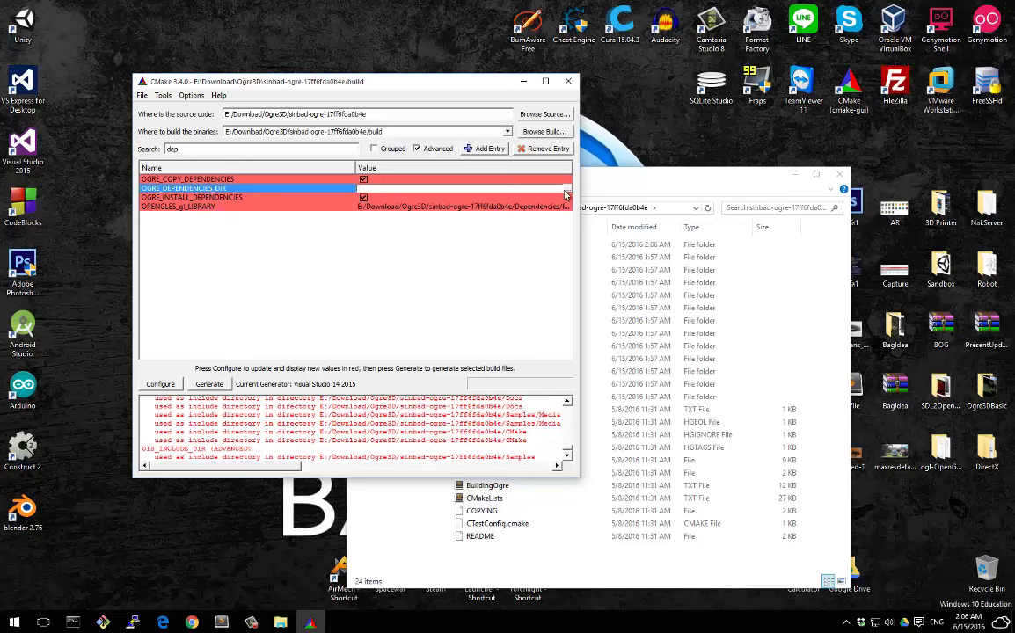
Copy the path of the ogredeps folder inside the build folder of cabalistic-ogredeps-7168c50f9d04.
click(730, 350)
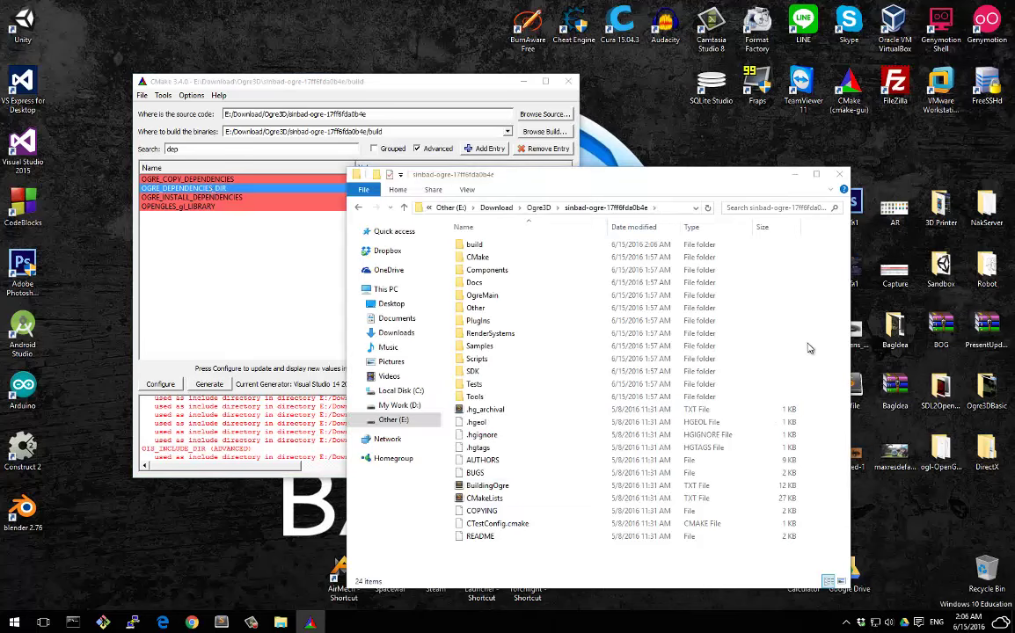
click(536, 207)
double_click(519, 244)
double_click(475, 246)
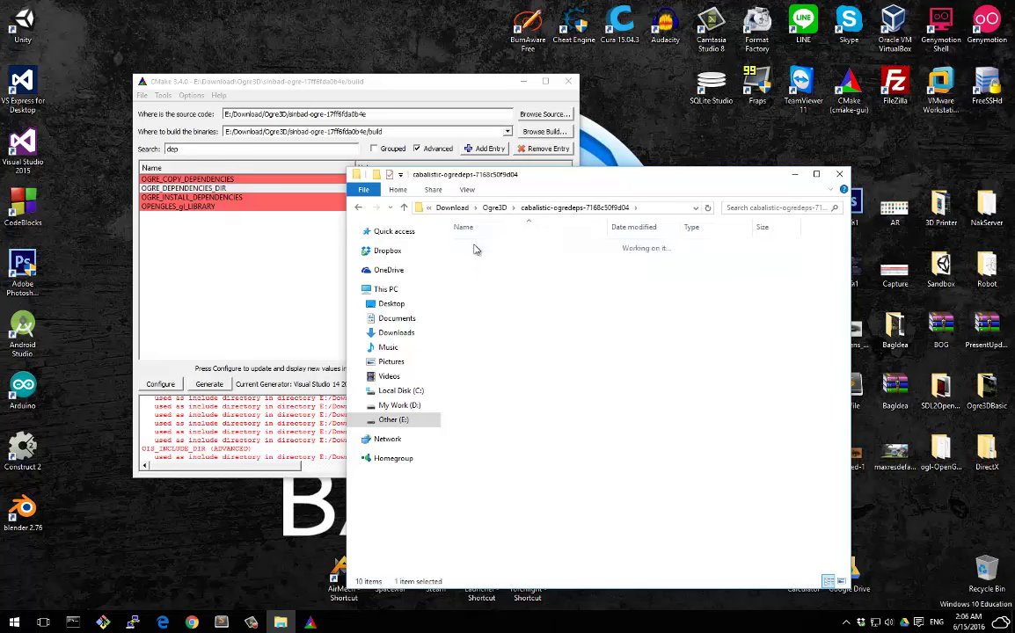
click(484, 313)
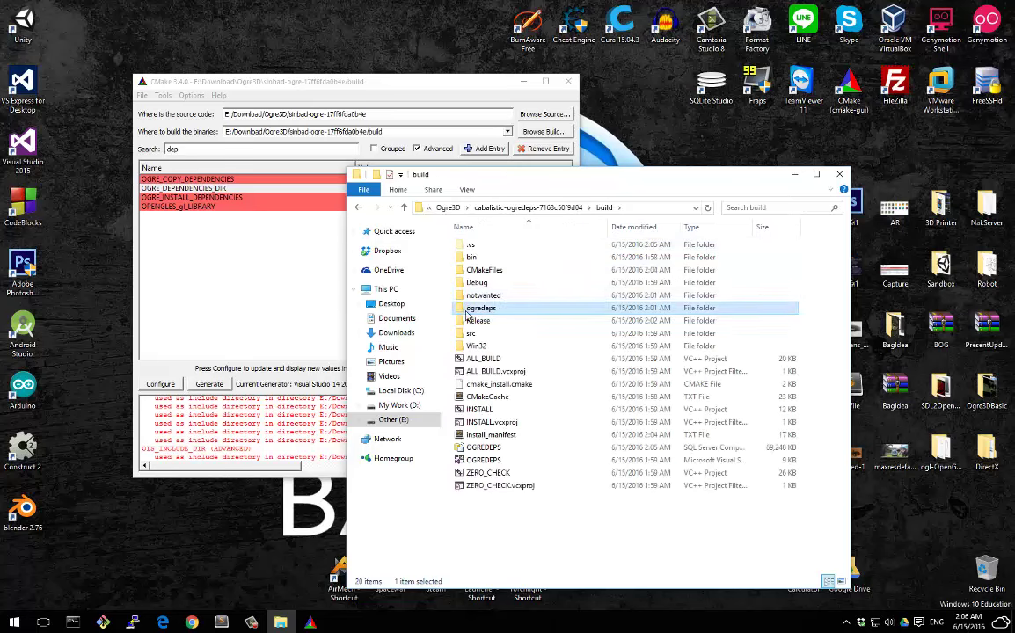
double_click(475, 309)
click(677, 207)
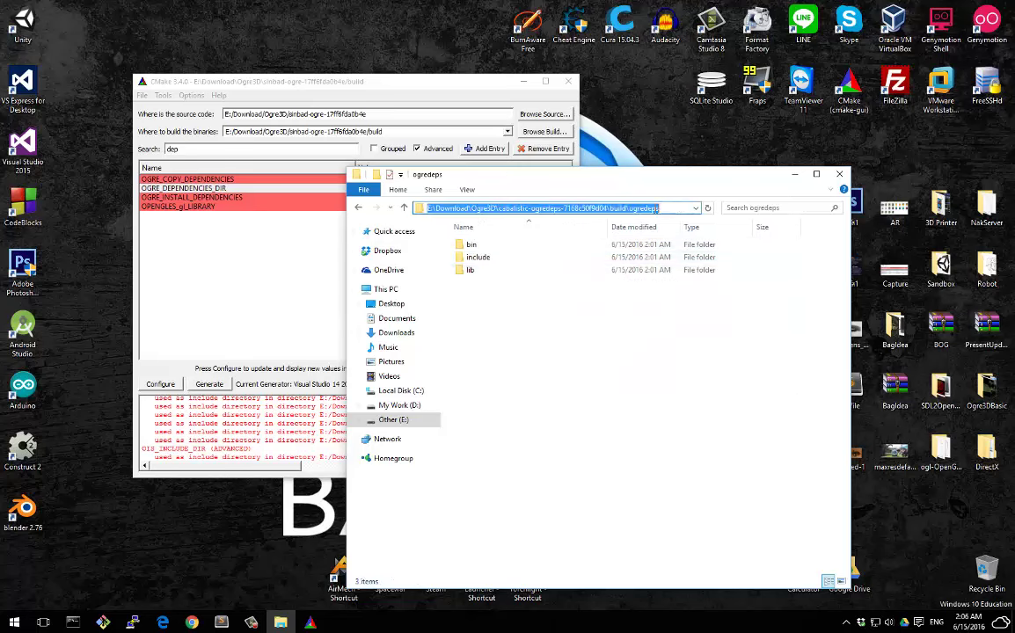
right_click(625, 211)
click(646, 251)
Set OGRE_DEPENDENCIES_DIR to the copied E:\Download\Ogre3D\cabalistic-ogredeps-7168c50f9d04\build\ogredeps path and configure the project again.
click(262, 269)
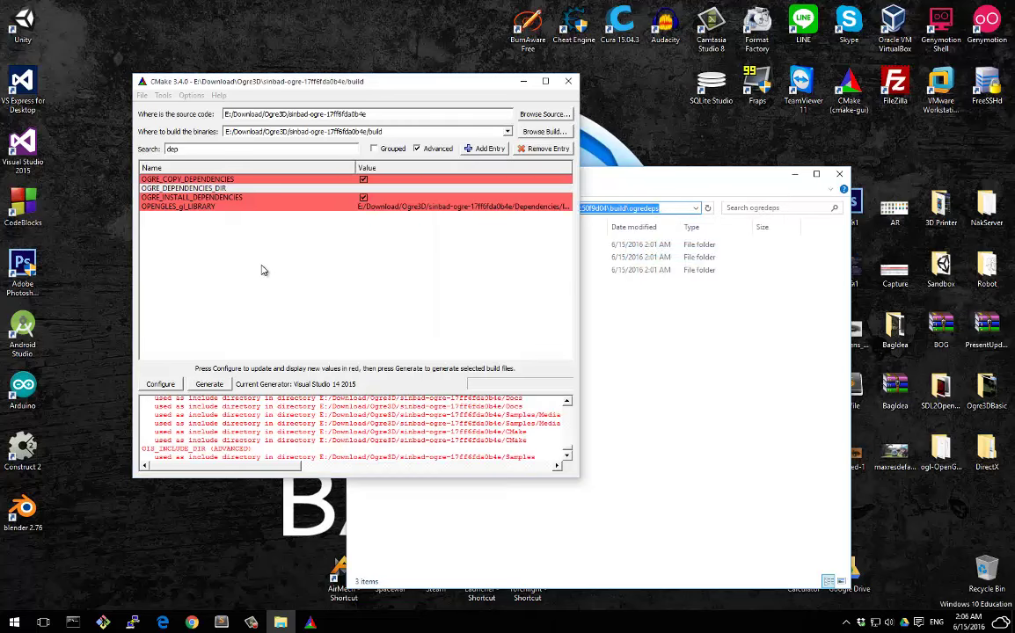
double_click(390, 188)
key(ctrl+v)
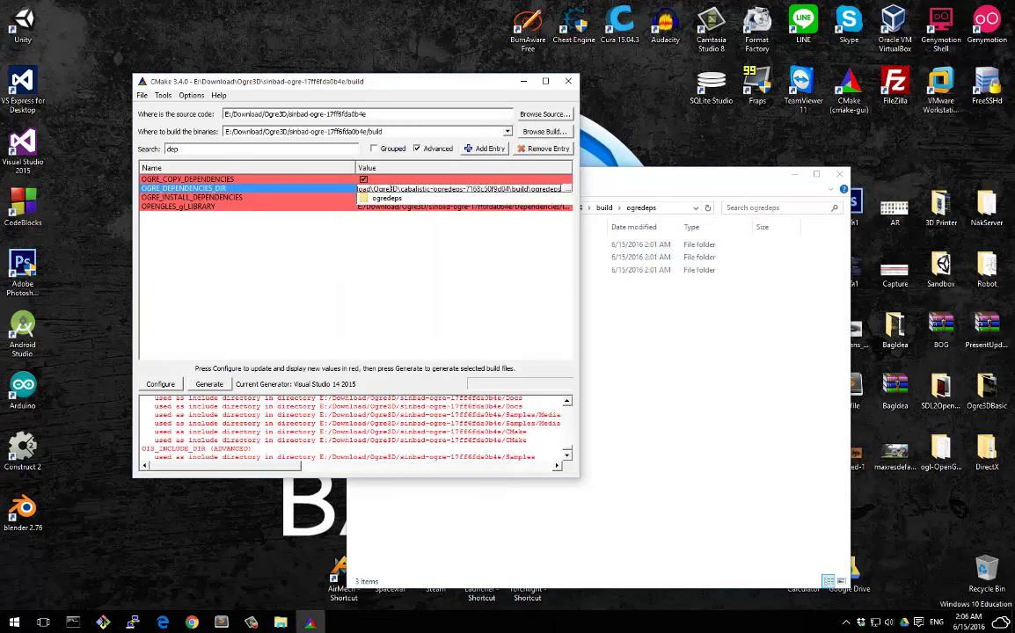
click(162, 385)
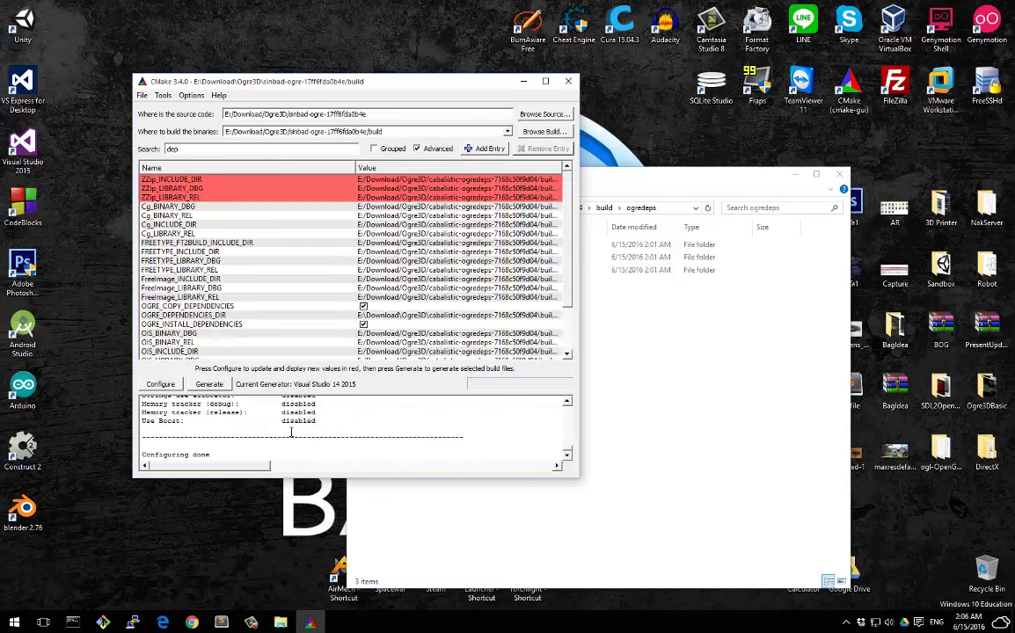
Clear the search filter and look through the full list of CMake variables, including the OGRE build and dependency options.
click(128, 154)
double_click(193, 153)
key(BackSpace)
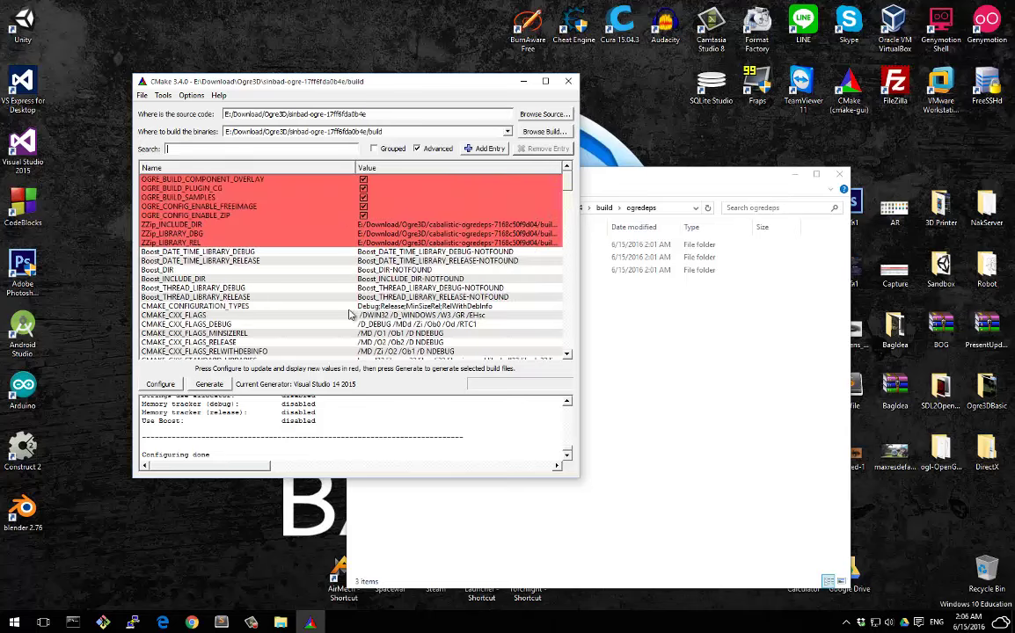
scroll(347, 281, down, 10)
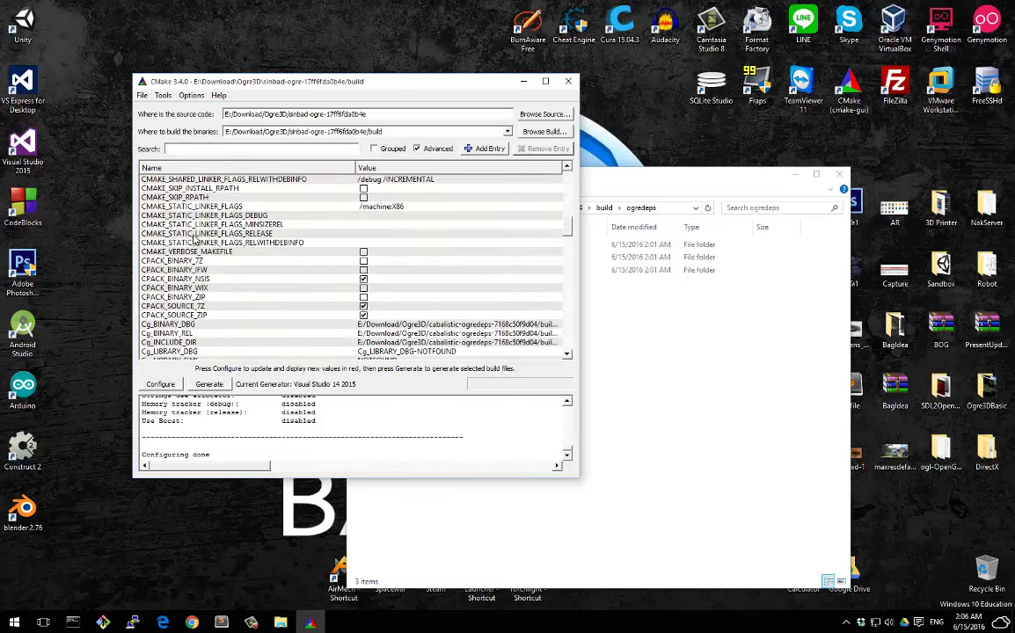
scroll(222, 260, down, 5)
scroll(223, 264, down, 10)
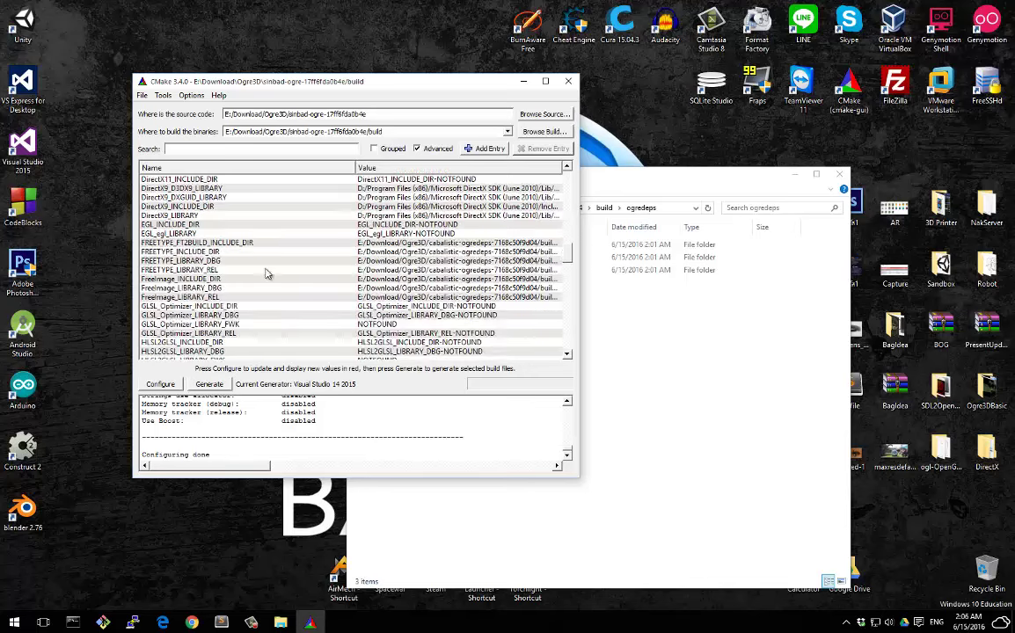
scroll(297, 294, down, 7)
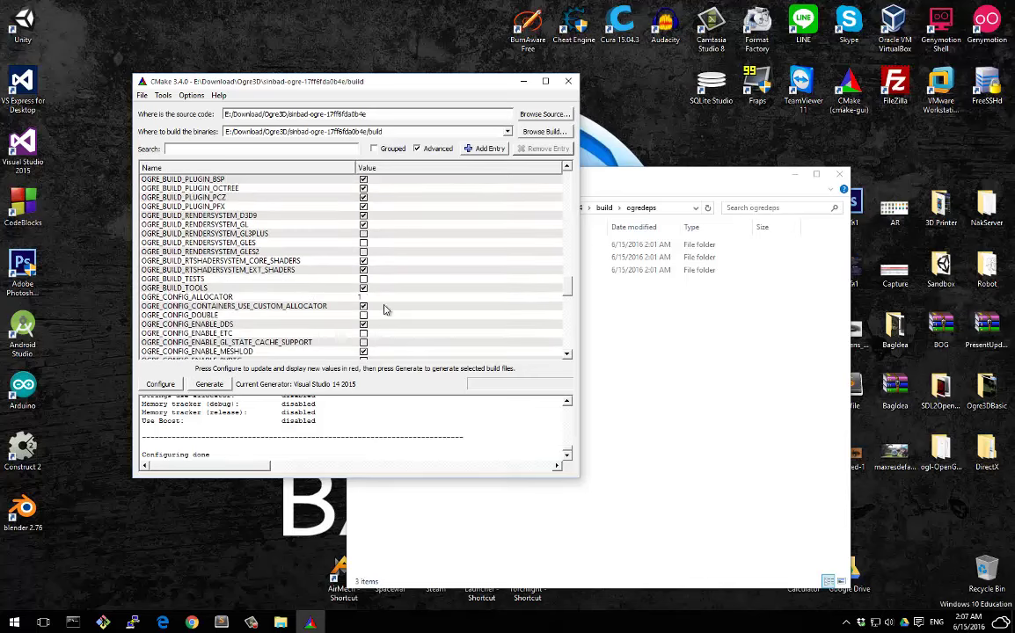
scroll(196, 309, up, 3)
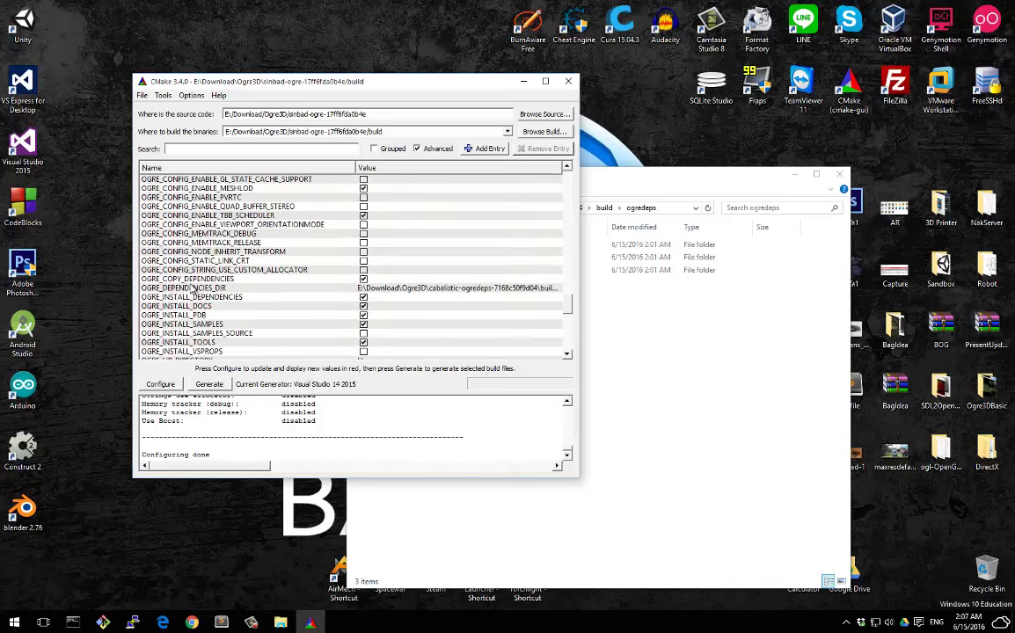
scroll(186, 285, down, 8)
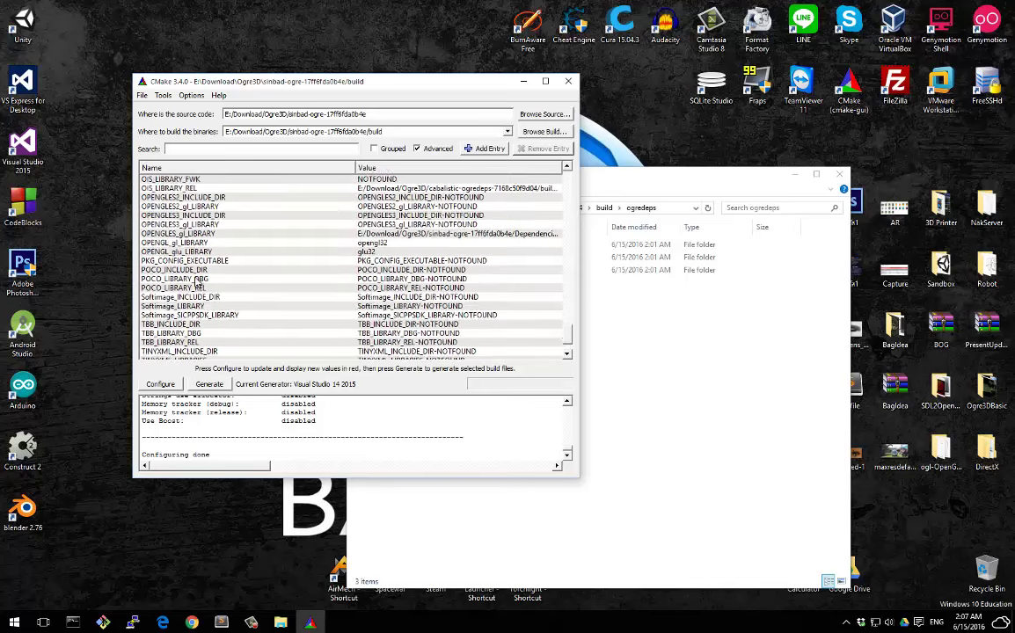
scroll(568, 299, up, 10)
scroll(568, 299, up, 4)
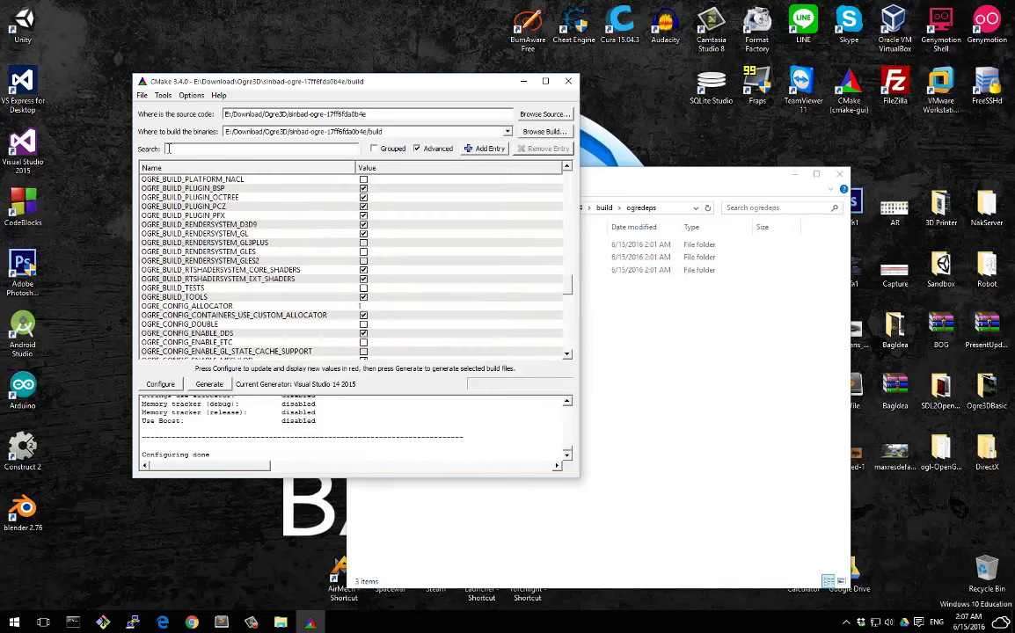
Filter the variables by "rende" and enable OGRE_BUILD_RENDERSYSTEM_GL3PLUS.
text(rend)
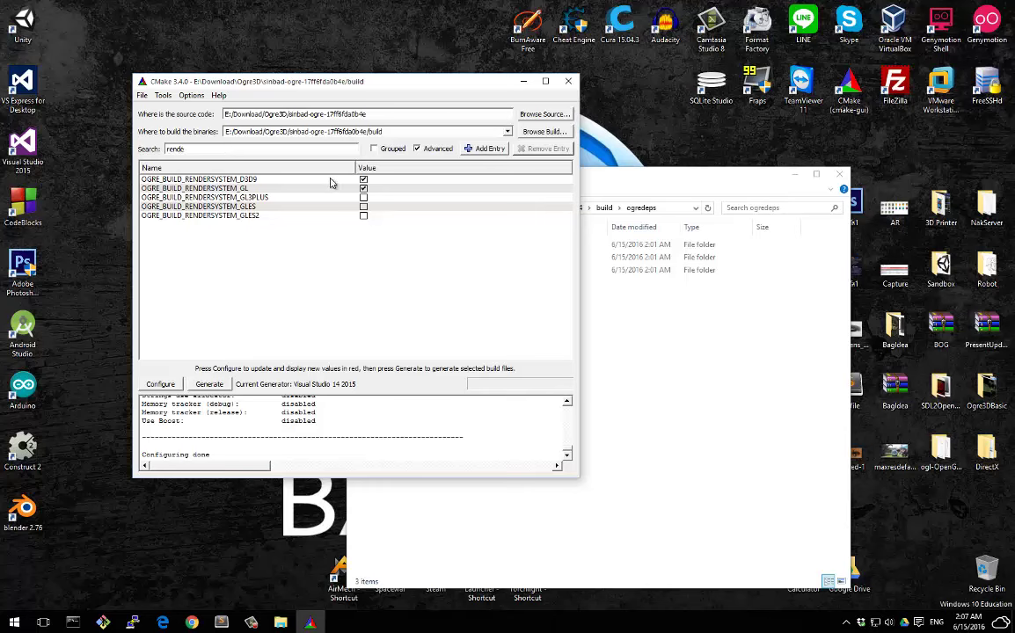
text(e)
click(233, 179)
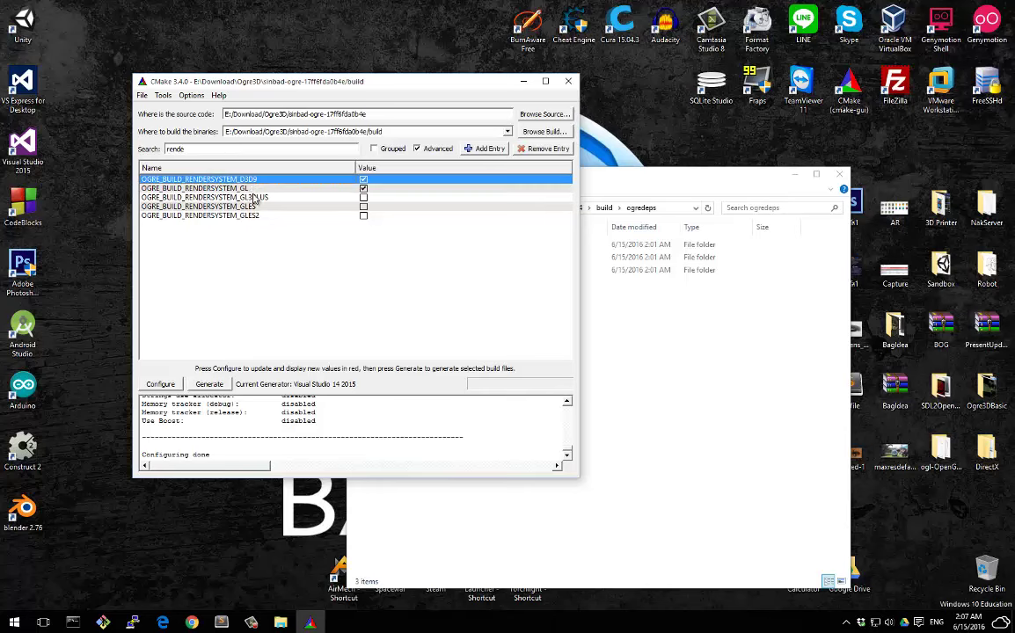
click(260, 199)
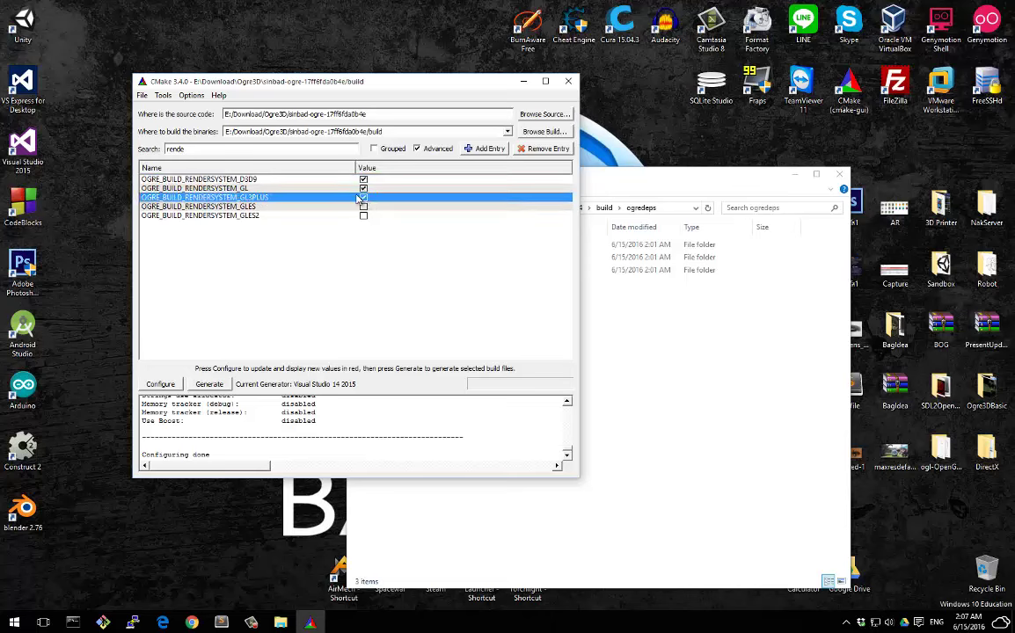
Search the variables for "dire" and "11" to examine the DirectX11_INCLUDE_DIR entry.
double_click(199, 148)
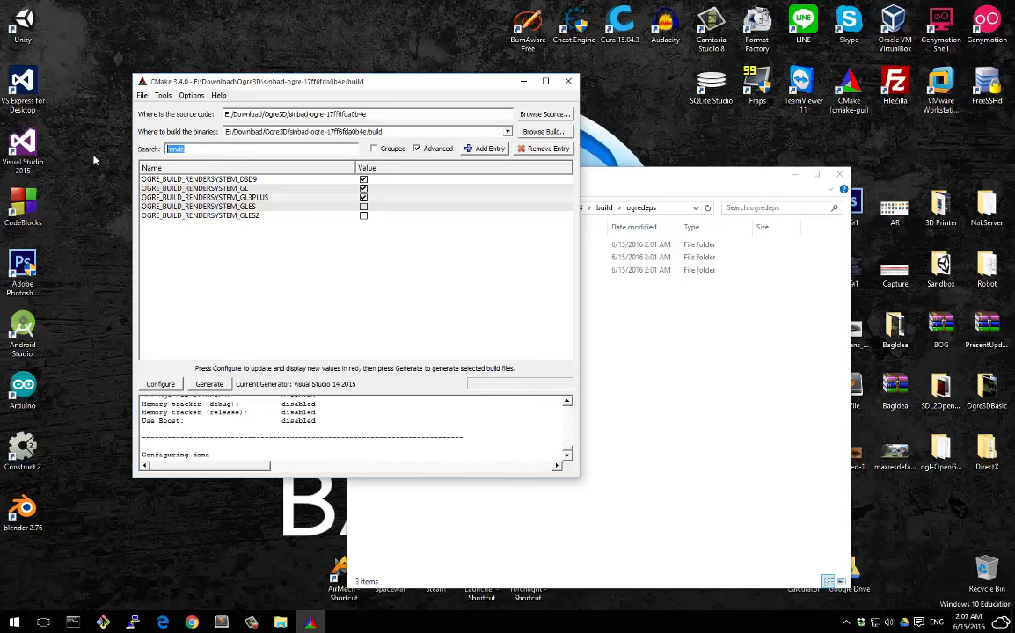
text(dl)
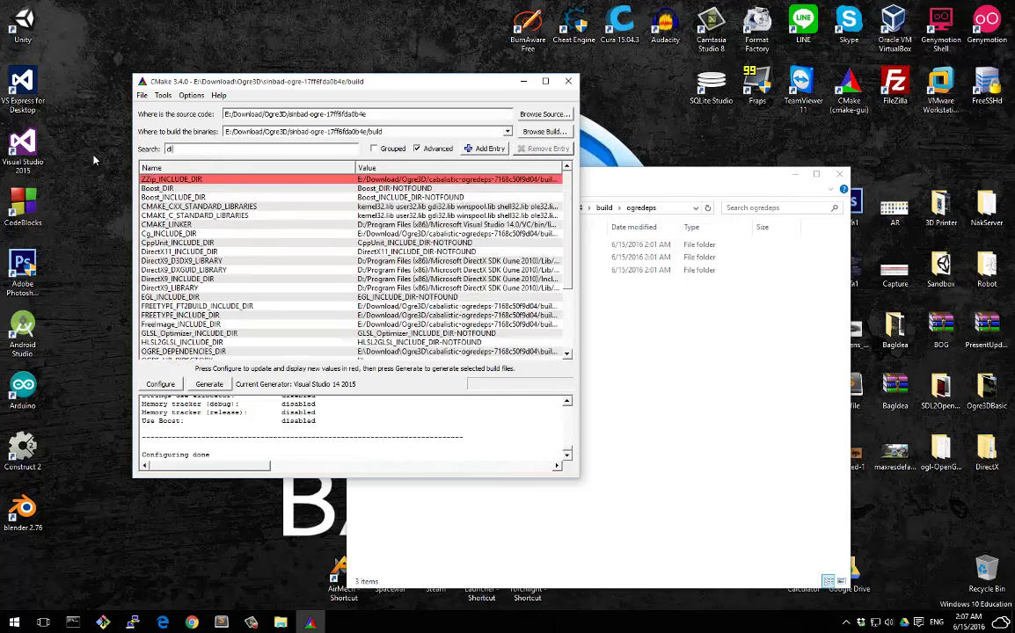
text(re)
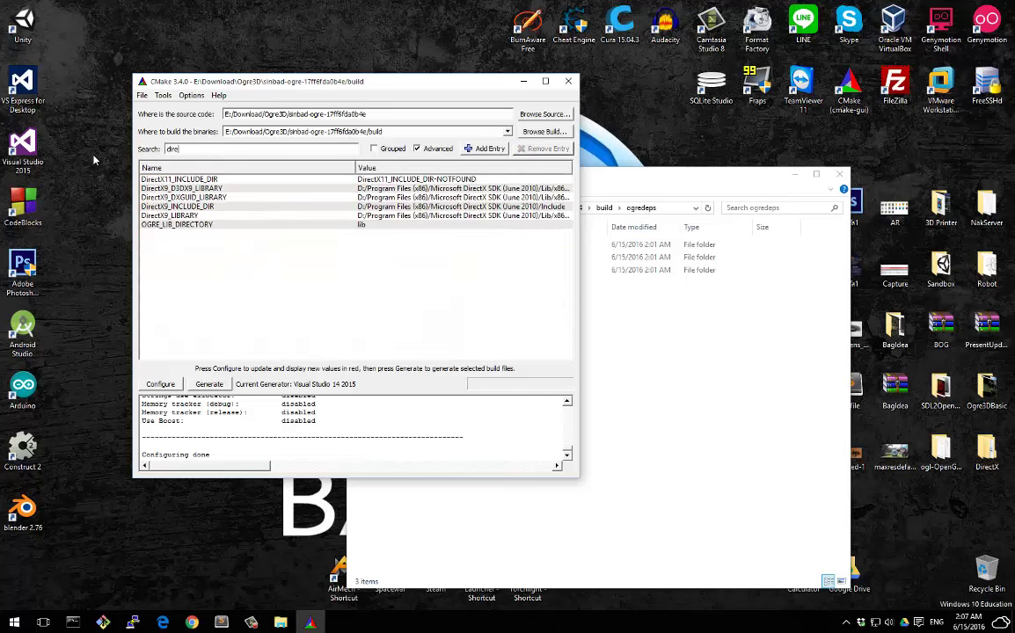
click(175, 179)
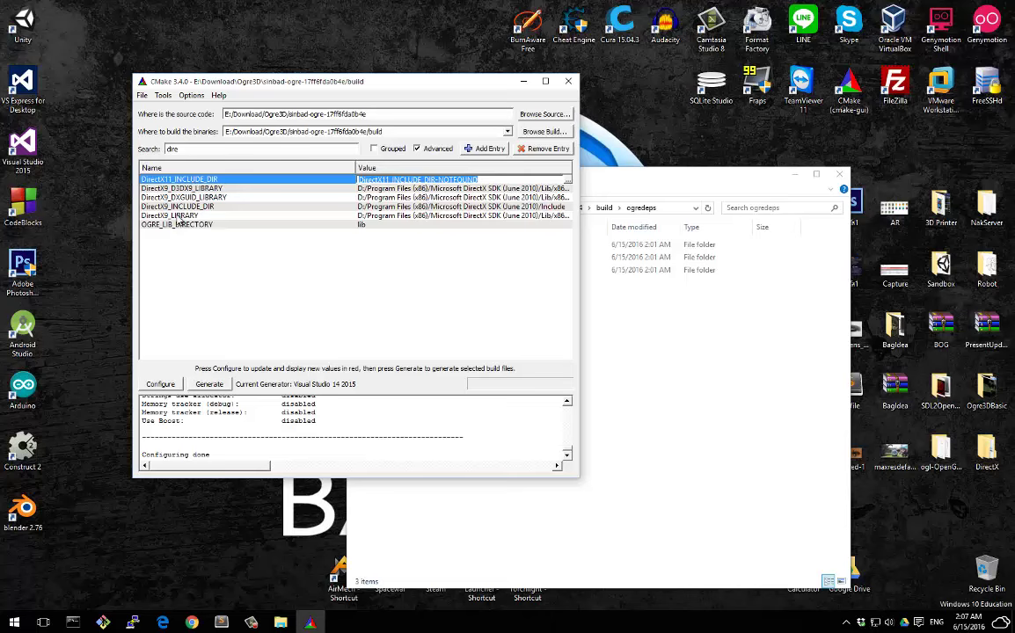
click(168, 148)
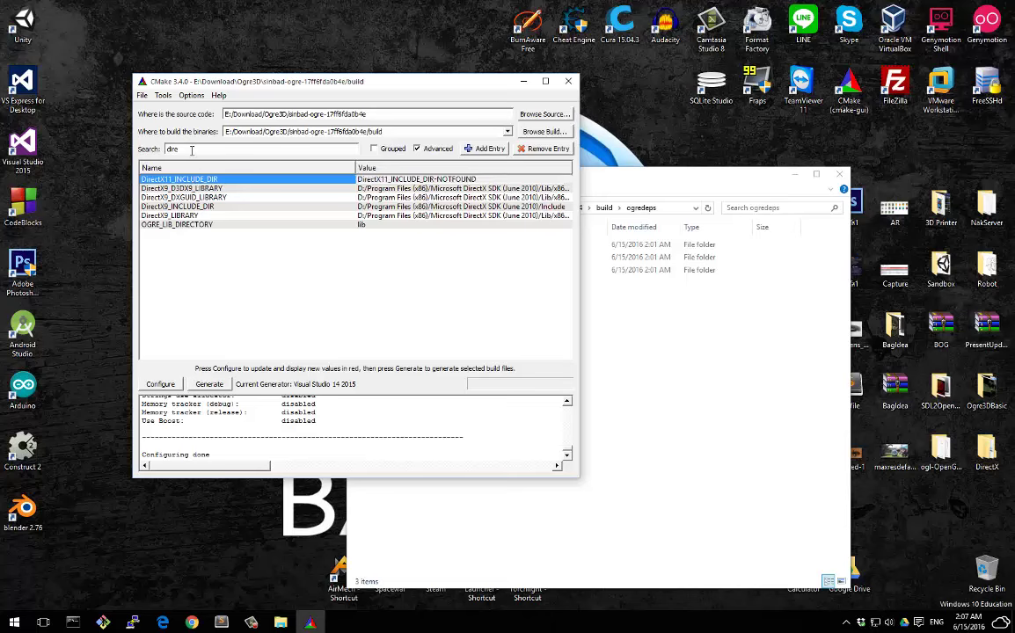
key(ctrl+a)
text(11)
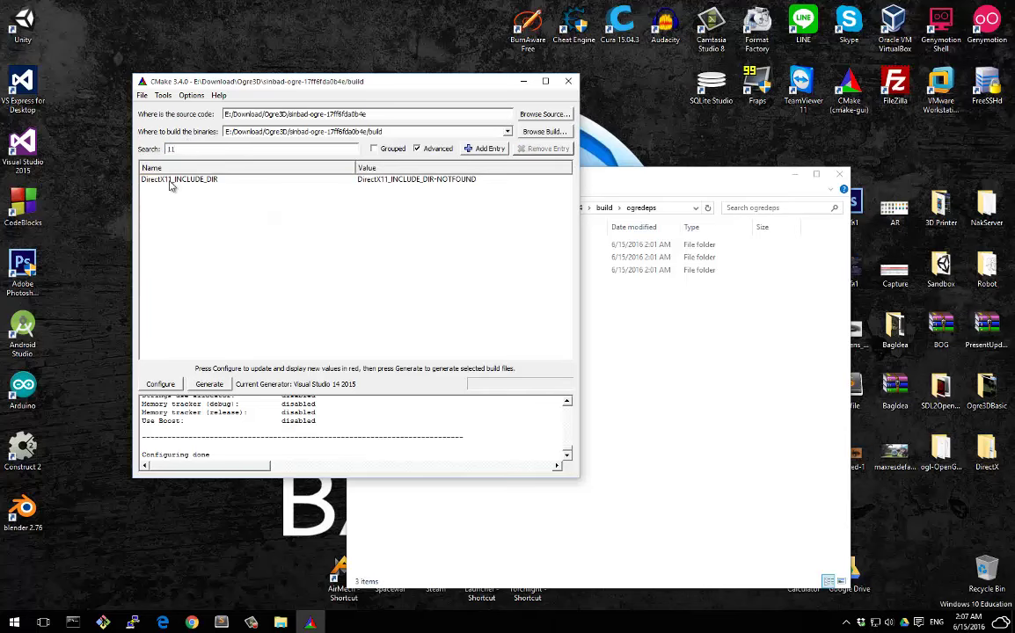
click(403, 179)
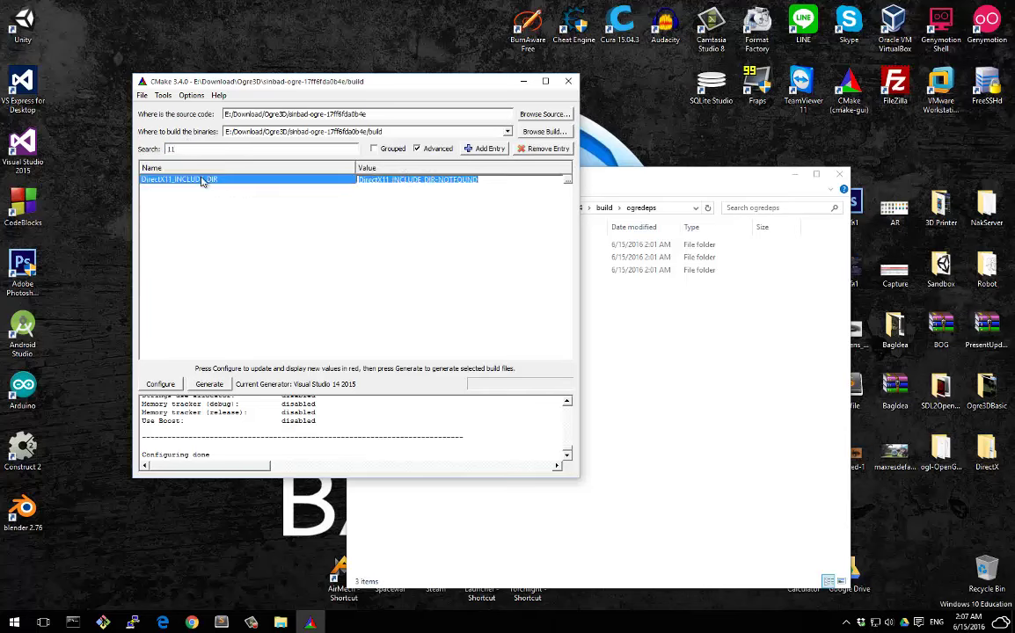
click(508, 180)
Switch to File Explorer, browse to RenderSystems\Direct3D11\include inside the sinbad-ogre-17ff6fda0b4e folder, and copy the folder's path.
click(643, 333)
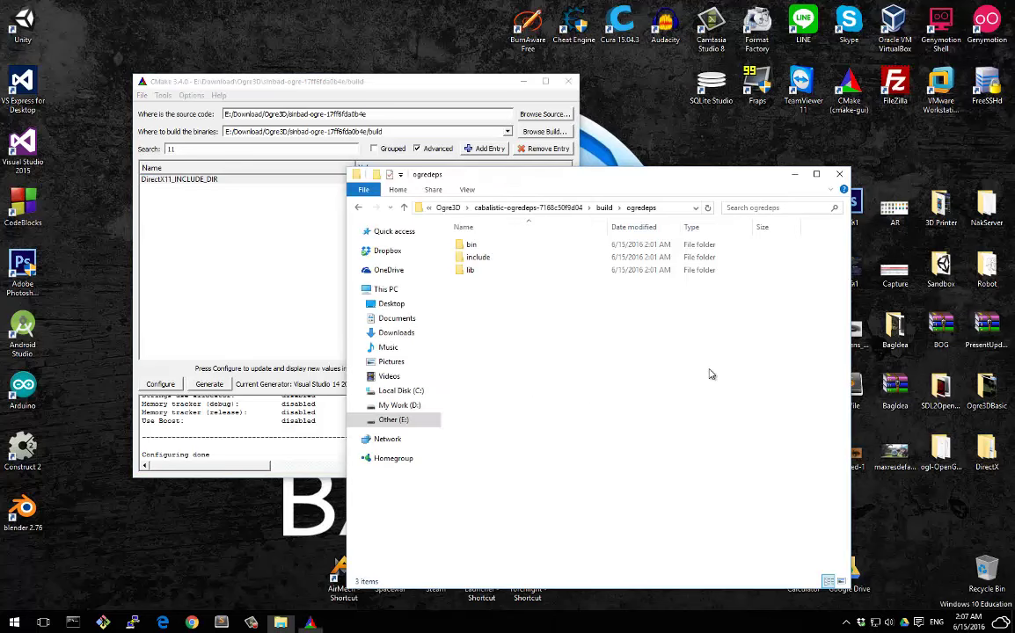
click(599, 208)
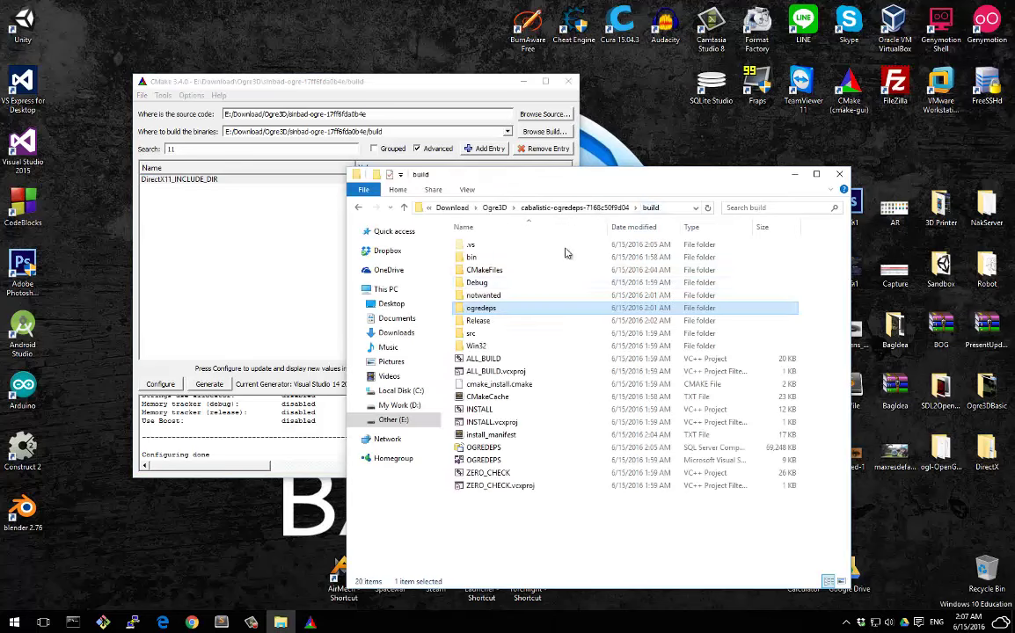
click(521, 207)
click(495, 213)
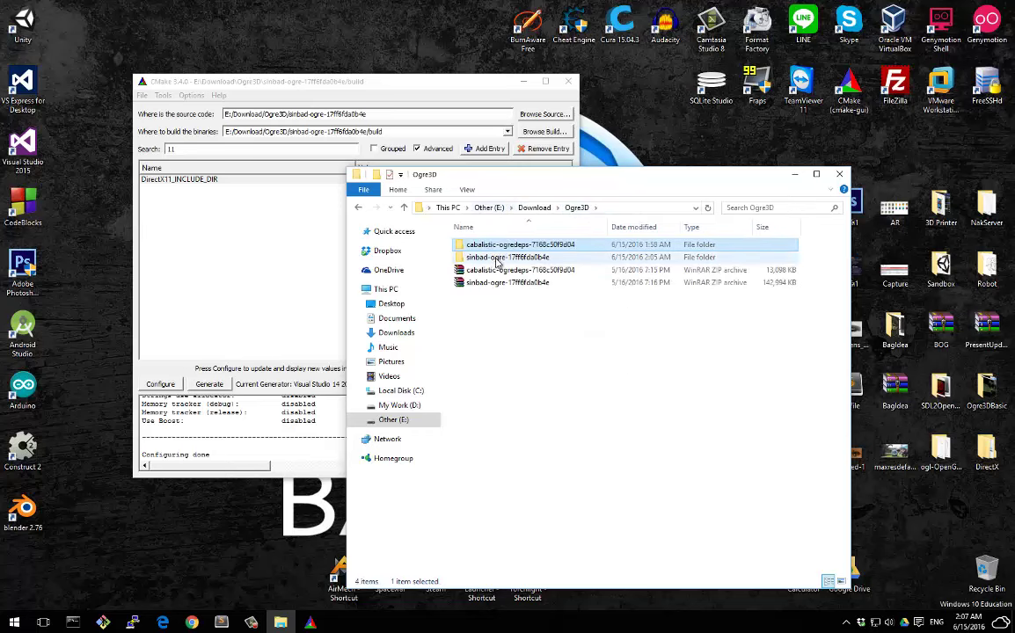
double_click(491, 265)
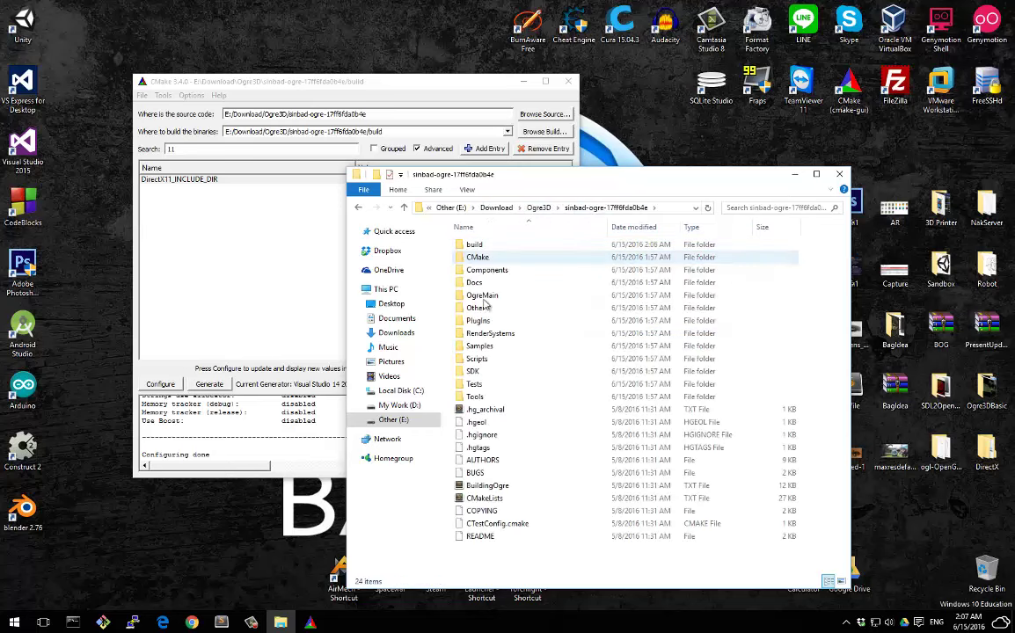
click(483, 335)
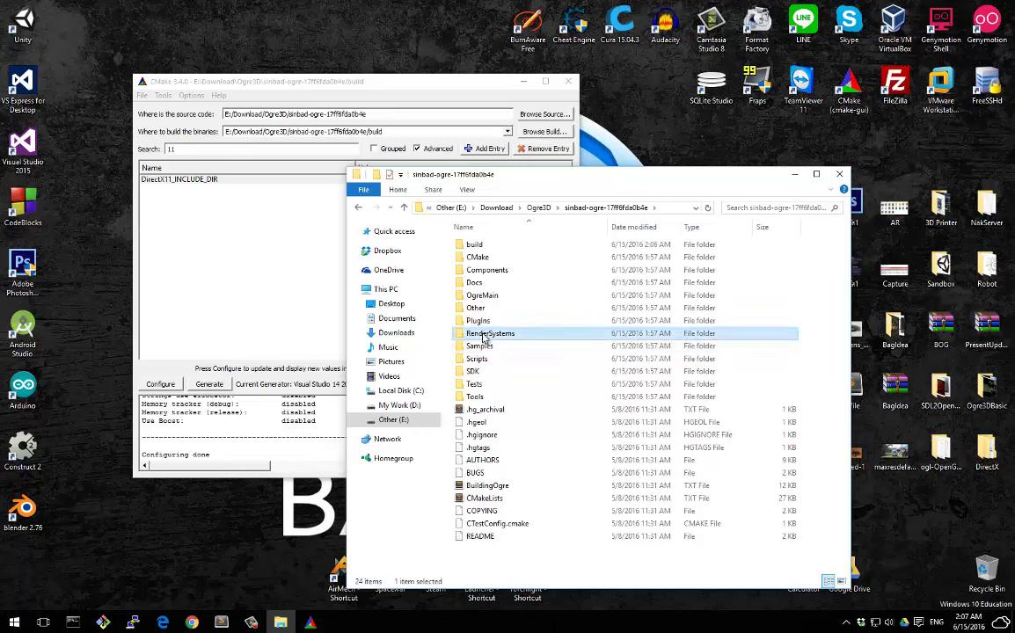
double_click(528, 336)
double_click(488, 257)
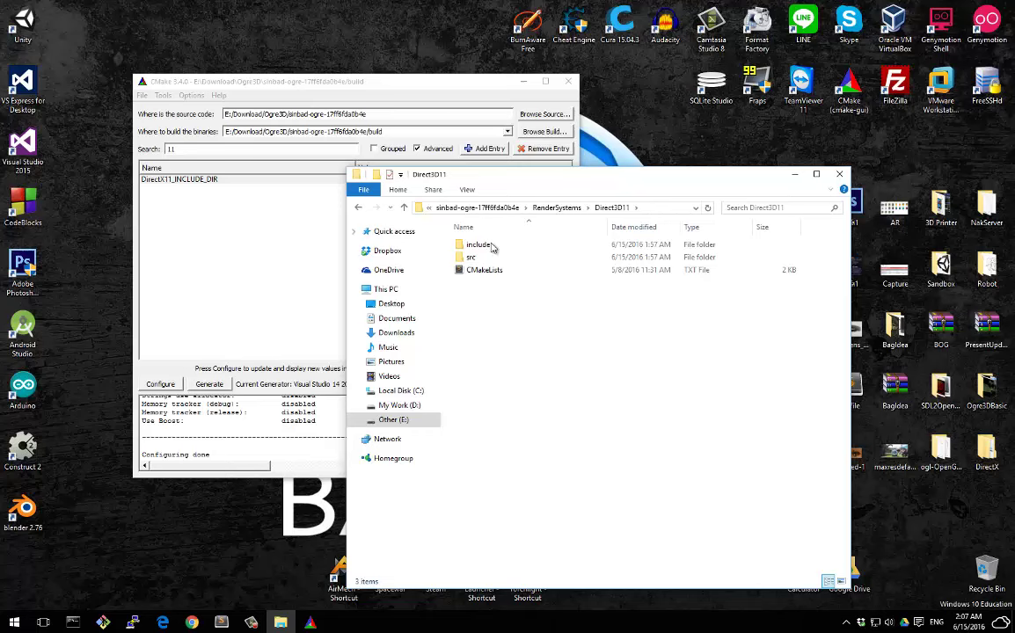
double_click(489, 247)
click(607, 208)
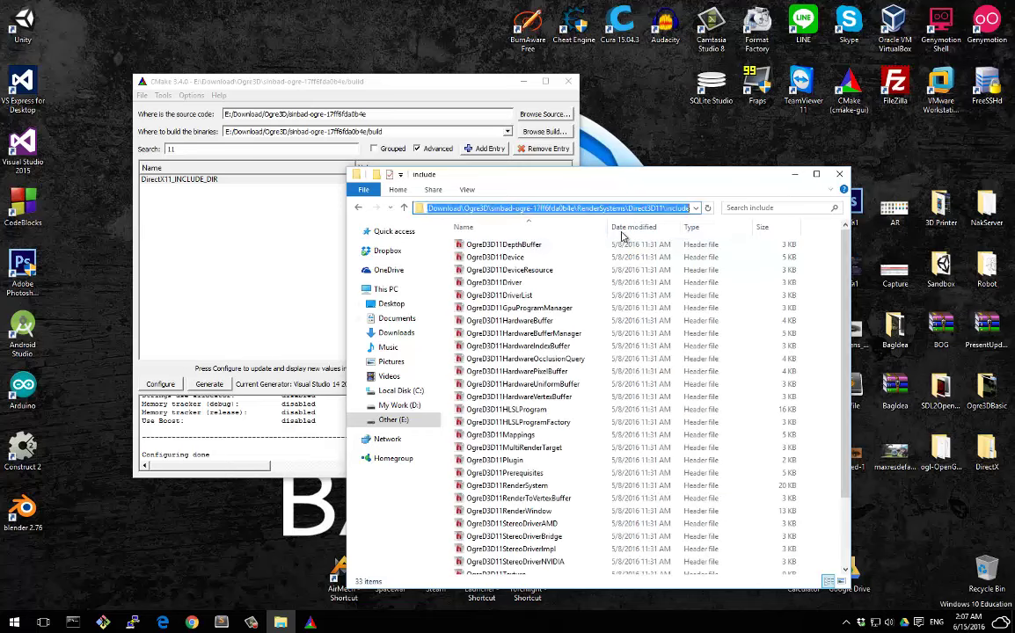
In CMake, set DirectX11_INCLUDE_DIR to the copied RenderSystems\Direct3D11\include path and configure the project again.
click(267, 211)
double_click(488, 180)
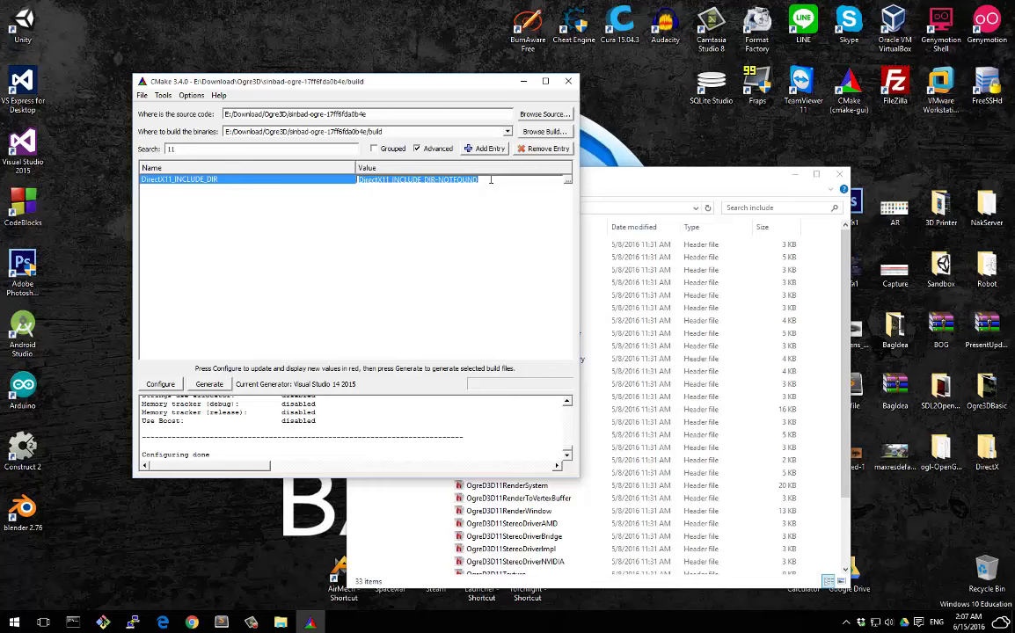
key(ctrl+v)
click(160, 384)
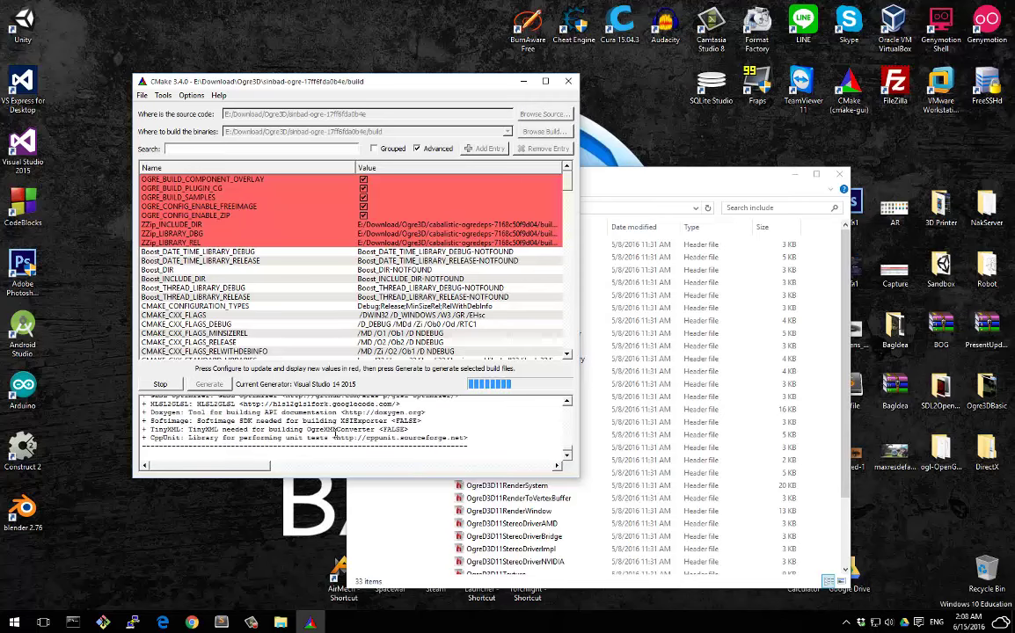
drag(229, 451, 142, 446)
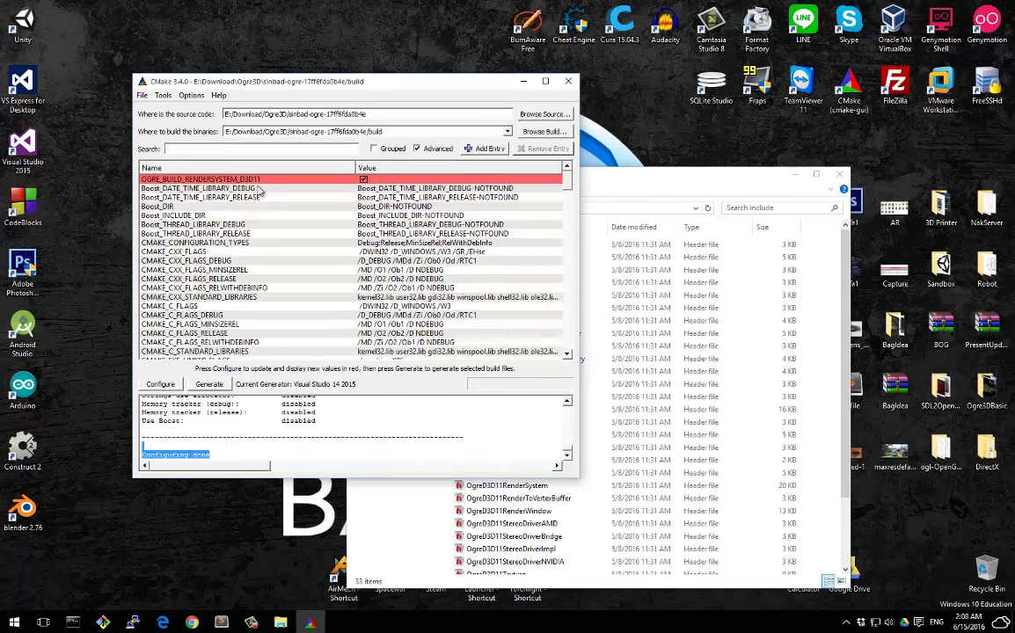
click(190, 179)
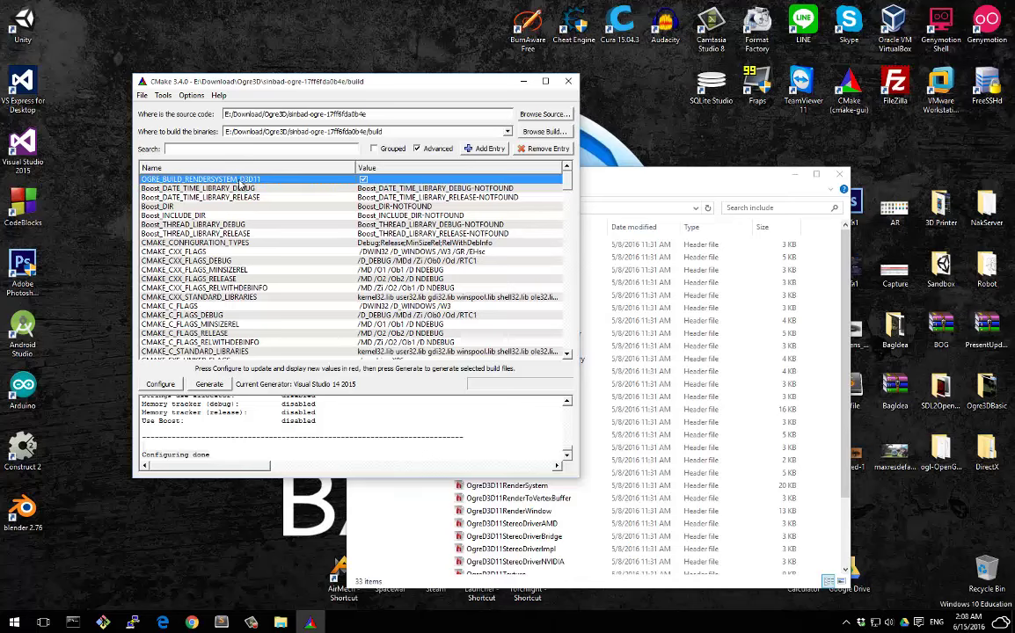
Search the variables for "ES" and "ren" to examine the render system options, especially OGRE_BUILD_RENDERSYSTEM_GLES and GLES2.
click(281, 149)
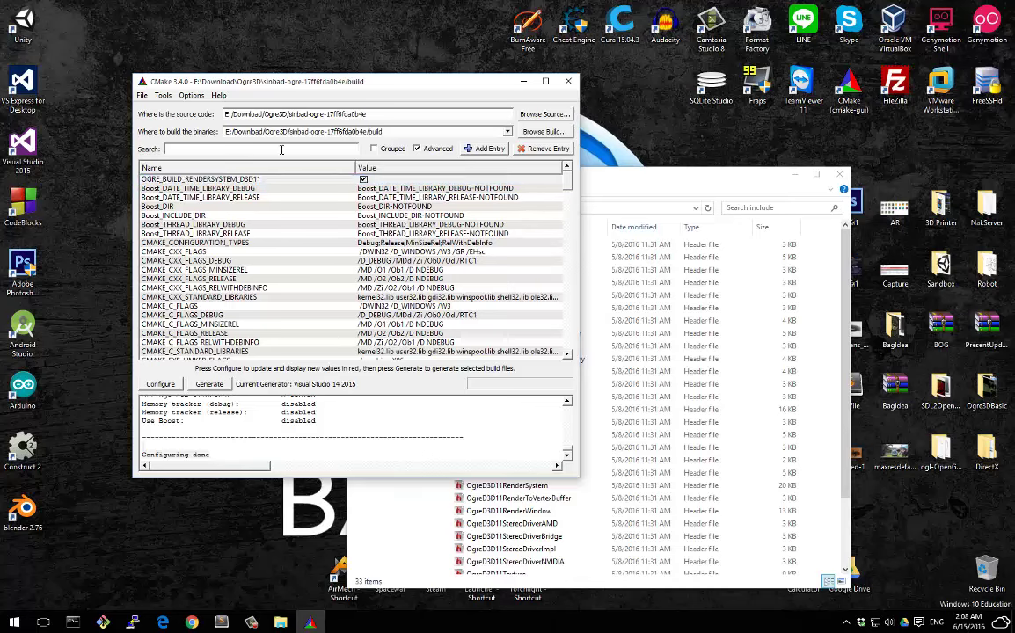
text(ES)
key(BackSpace)
key(BackSpace)
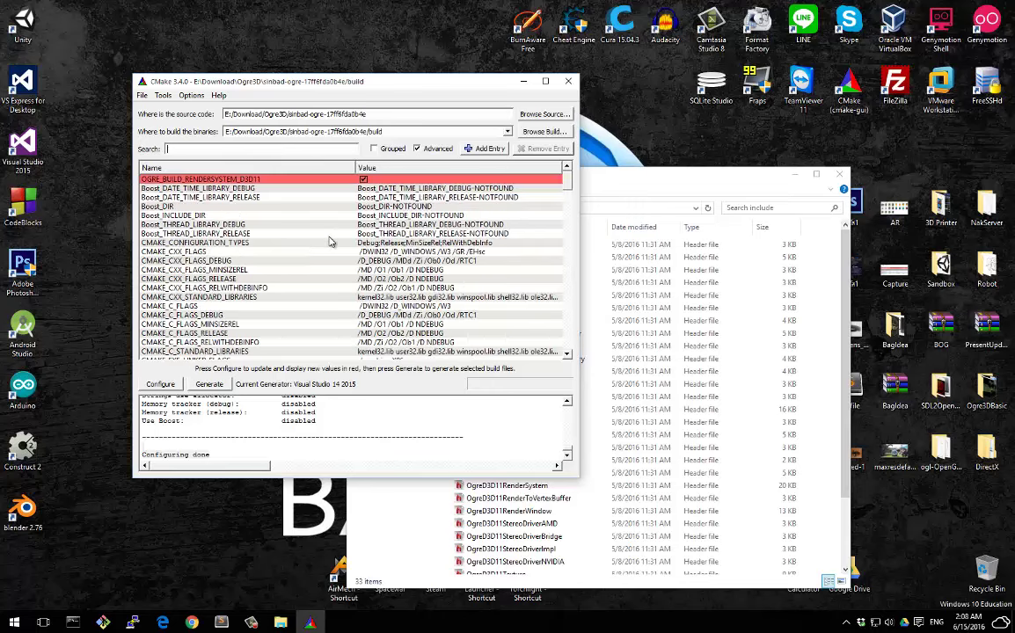
text(ES)
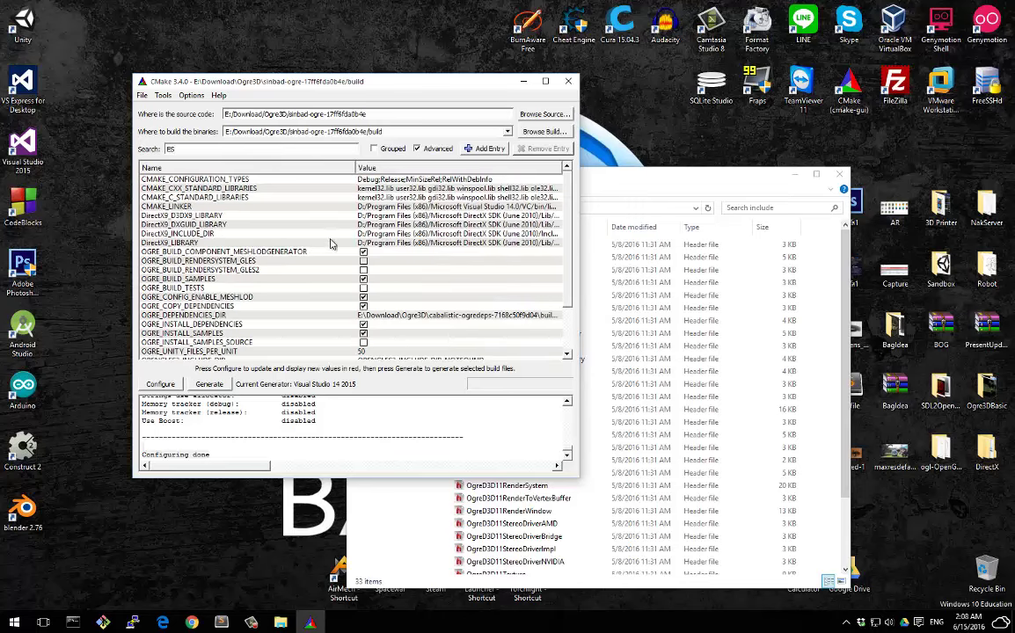
key(BackSpace)
key(BackSpace)
text(ren)
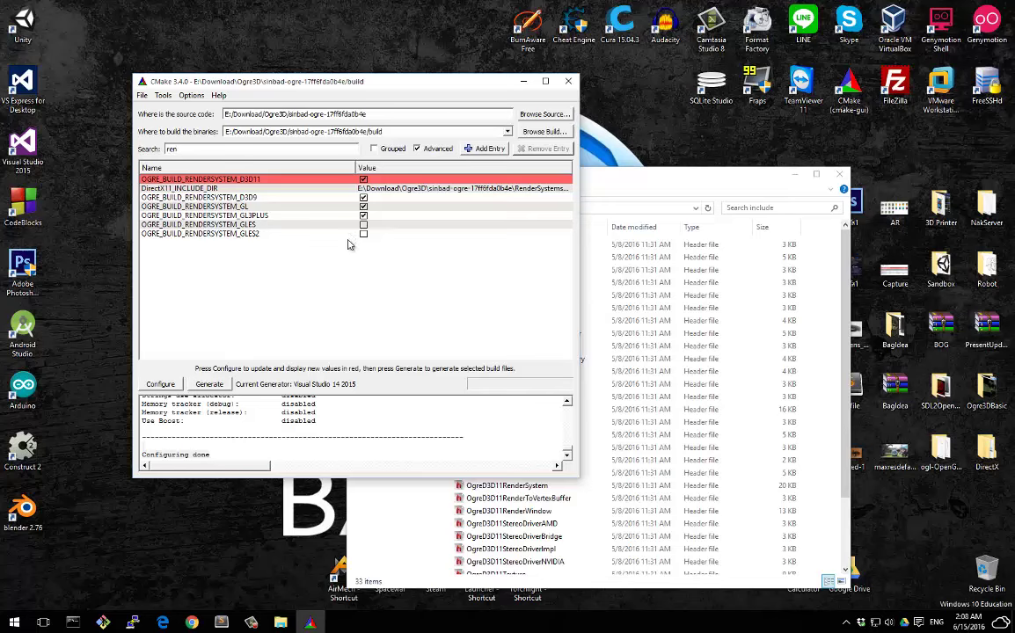
click(252, 226)
click(252, 233)
click(252, 226)
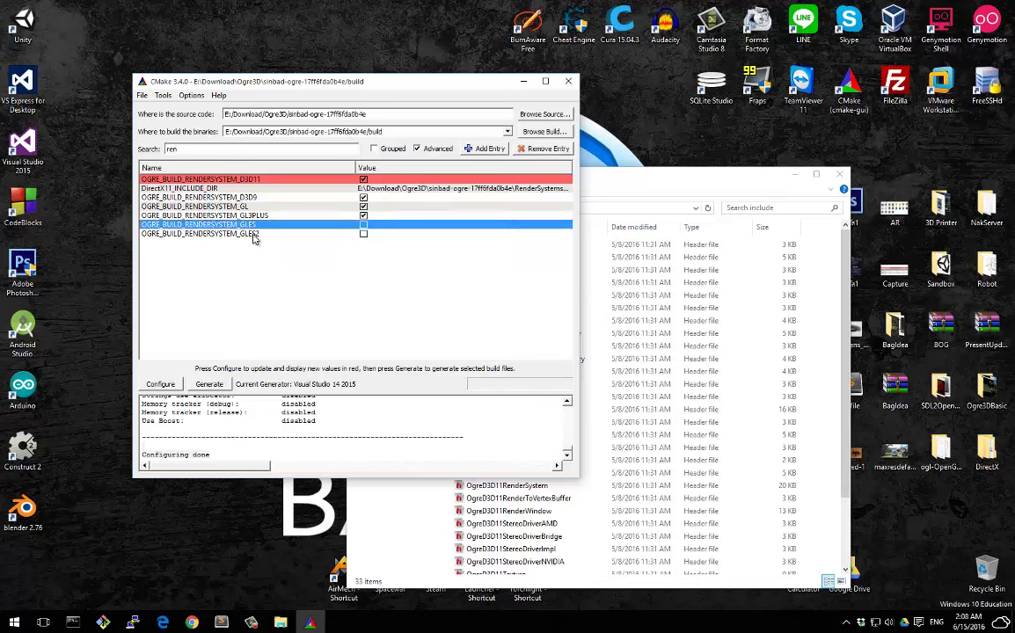
click(252, 233)
click(253, 226)
click(230, 236)
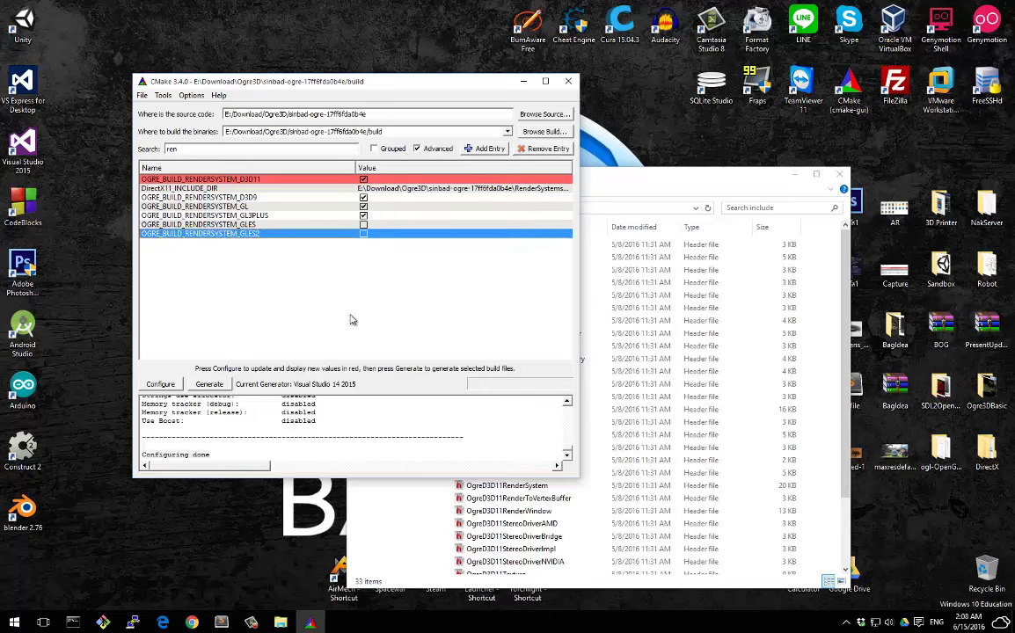
click(351, 319)
Clear the search filter and examine the OGRE install and configuration options, including OGRE_INSTALL_SAMPLES and OGRE_INSTALL_TOOLS.
click(188, 148)
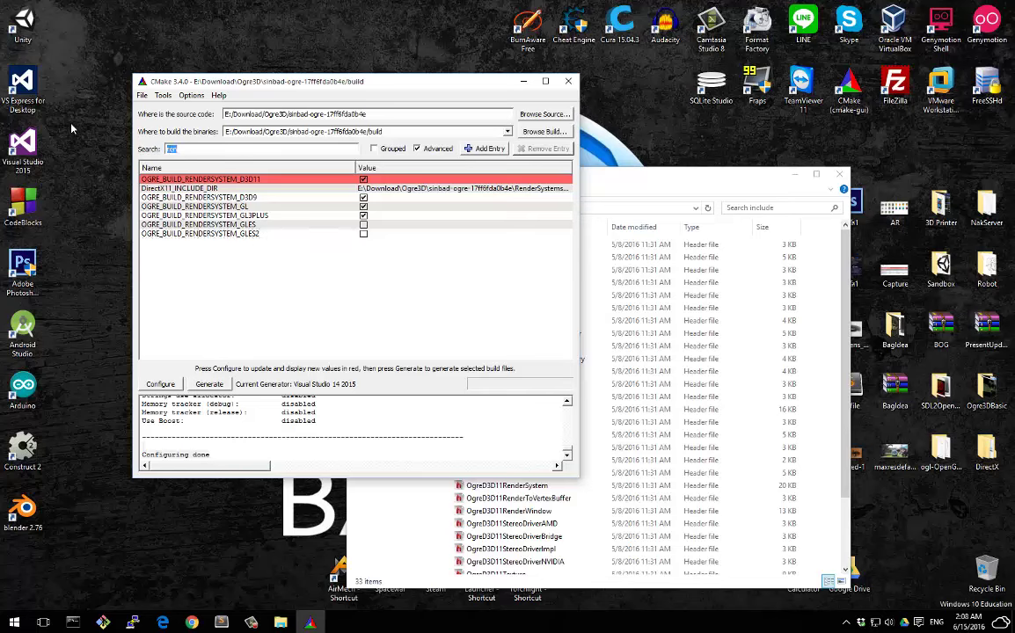
key(BackSpace)
key(BackSpace)
key(BackSpace)
scroll(387, 247, down, 7)
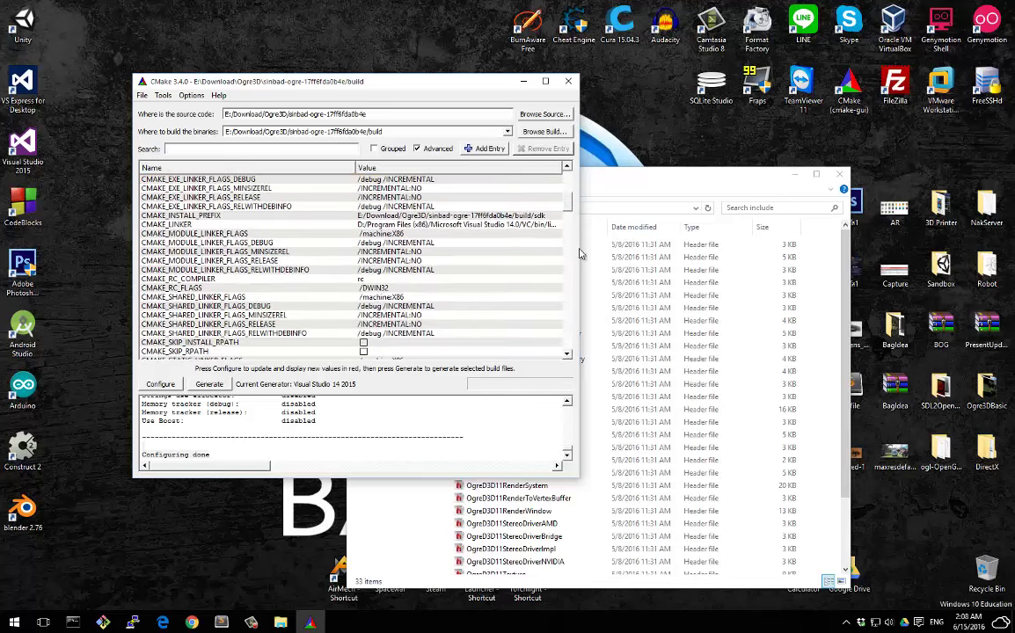
drag(568, 207, 565, 312)
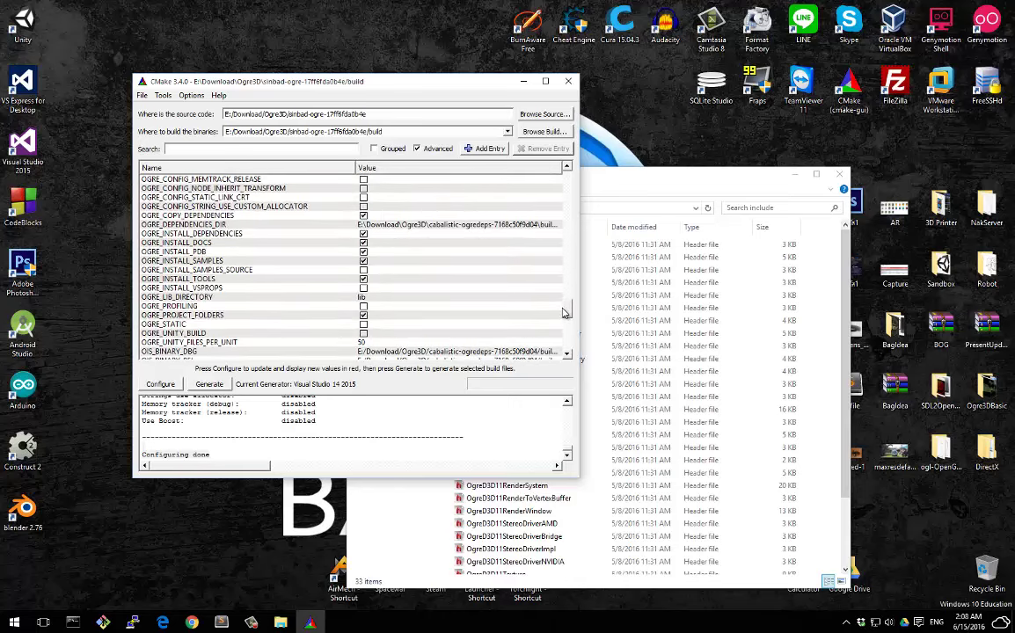
click(247, 279)
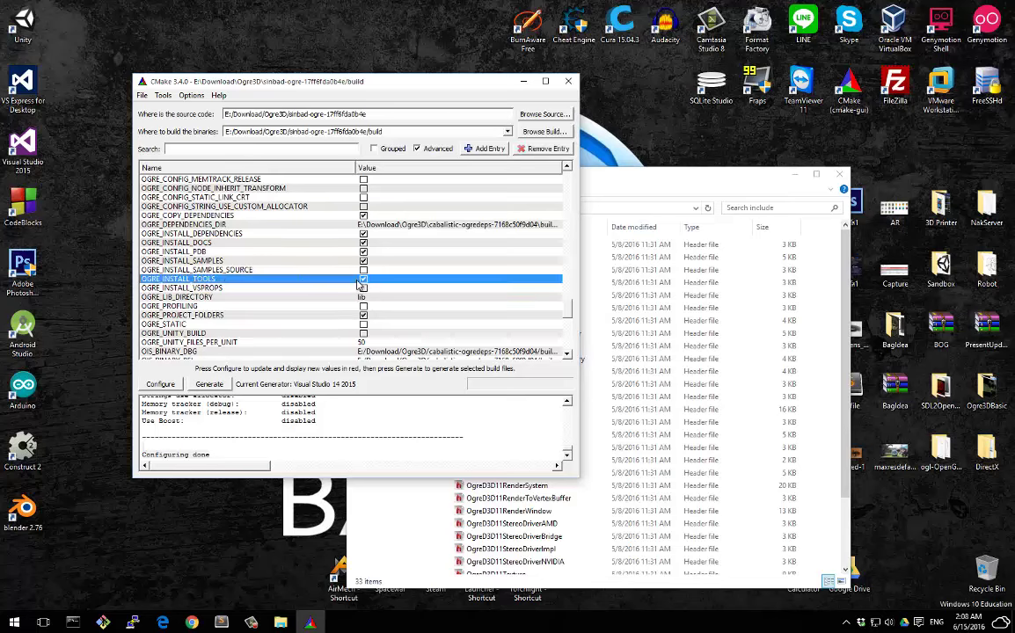
scroll(189, 303, up, 1)
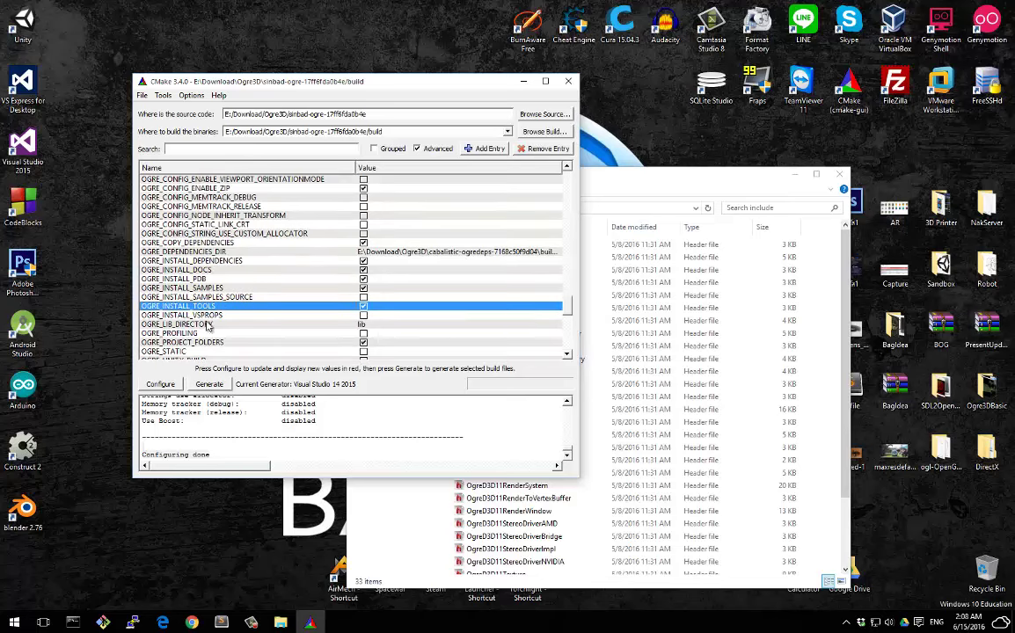
scroll(208, 324, up, 1)
click(269, 314)
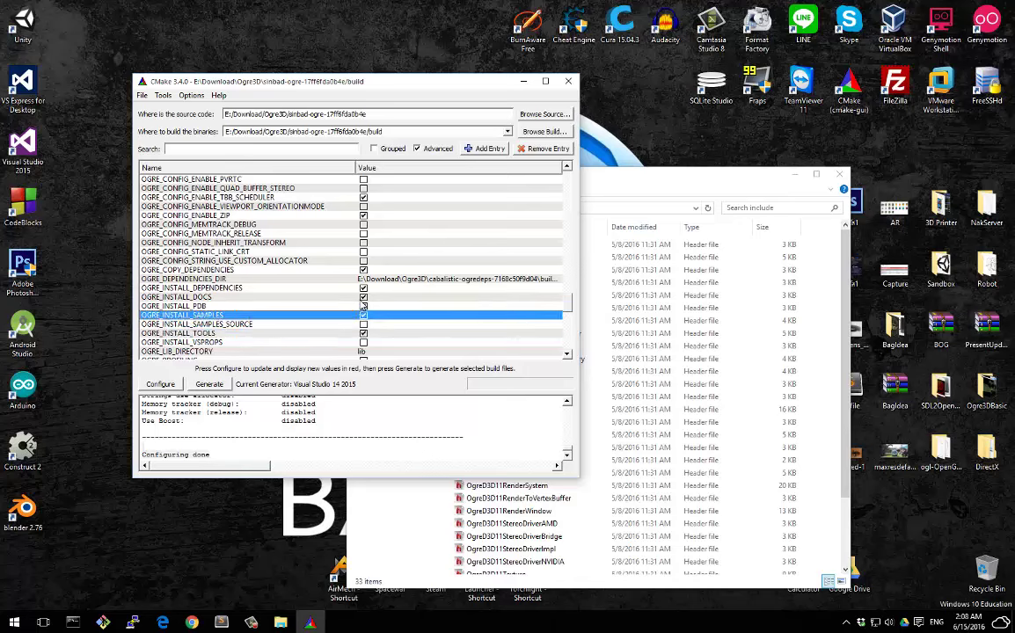
scroll(360, 299, down, 2)
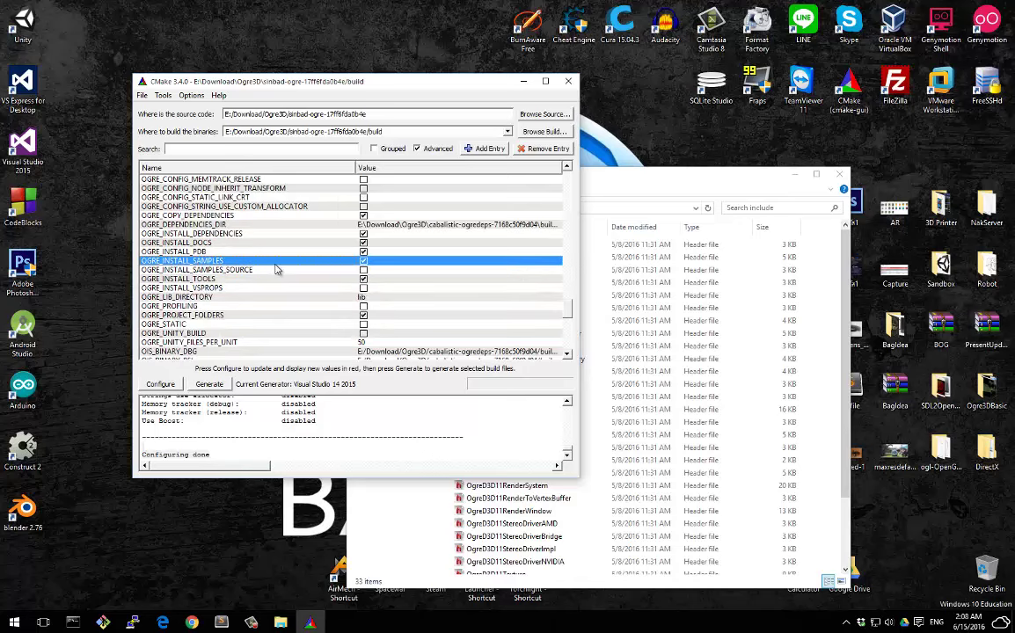
scroll(275, 268, down, 3)
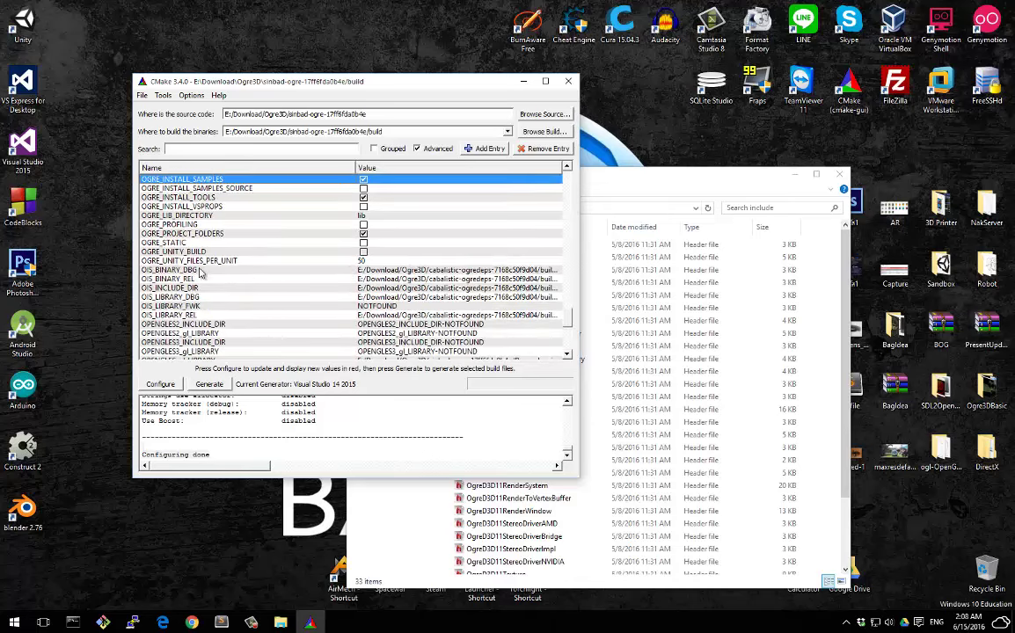
scroll(199, 273, down, 2)
scroll(251, 270, up, 7)
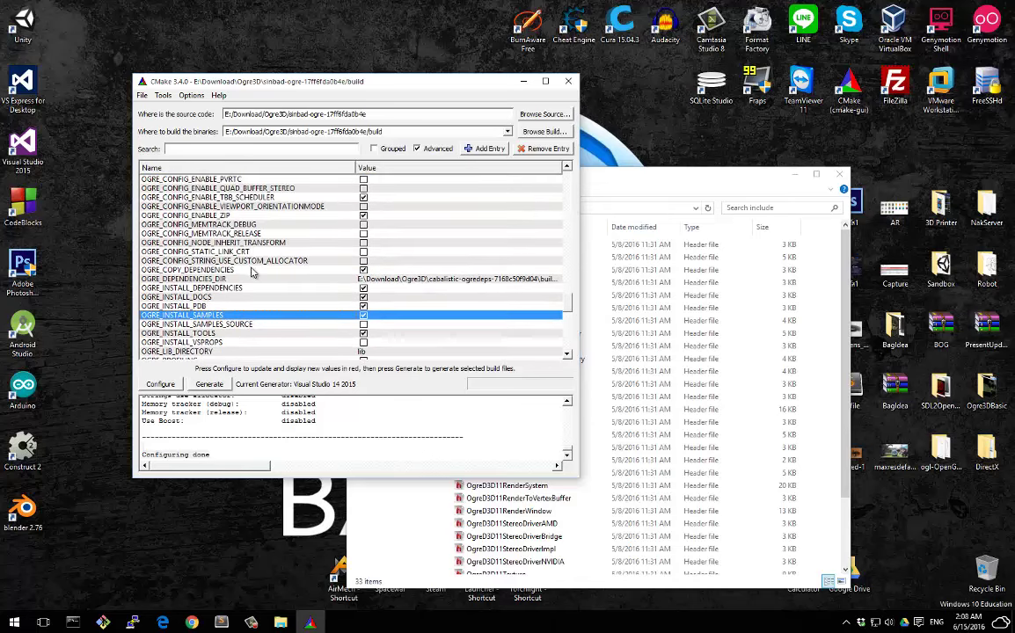
scroll(250, 273, down, 3)
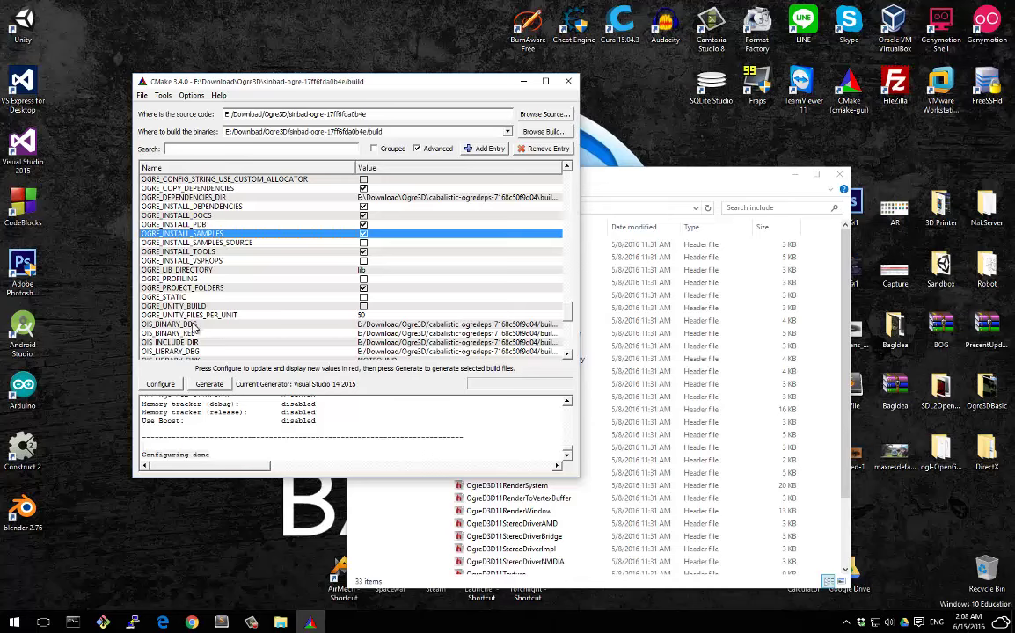
scroll(256, 280, up, 7)
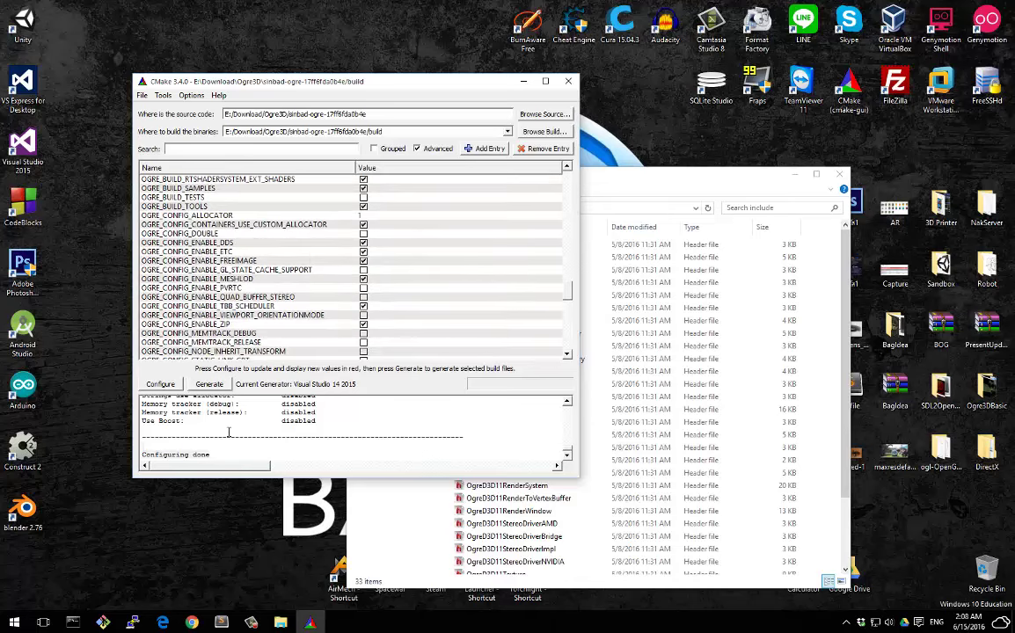
Generate the Visual Studio 2015 project files for OGRE and close CMake.
click(209, 385)
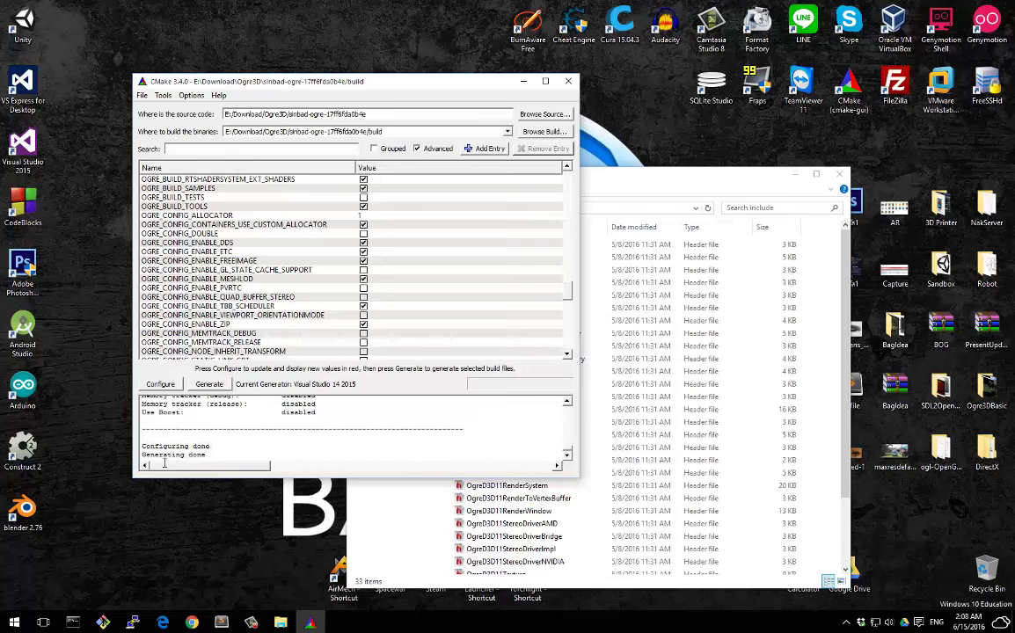
drag(164, 463, 134, 444)
click(570, 82)
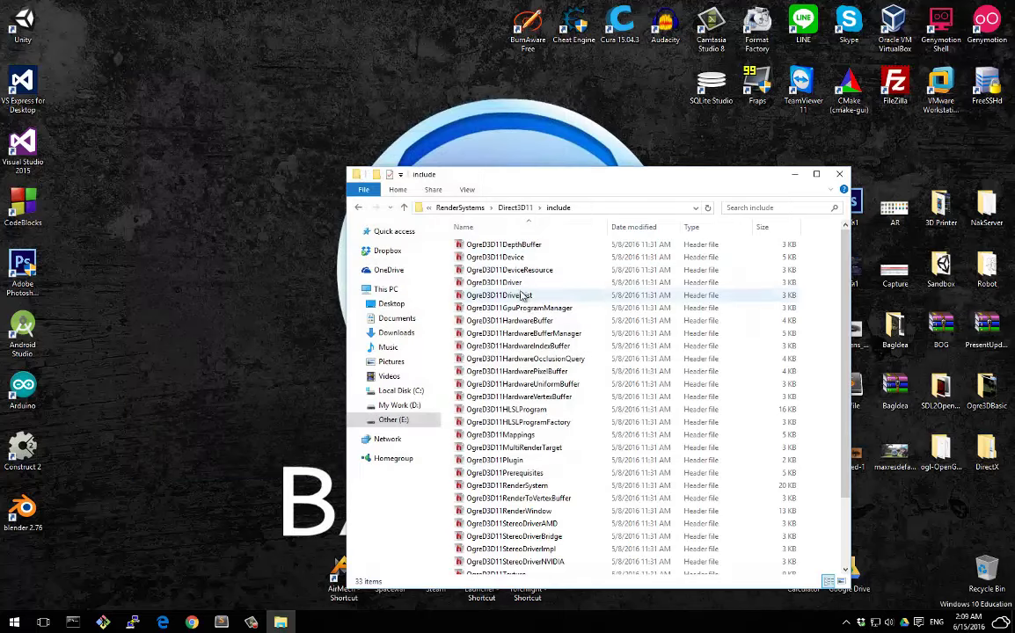
Go to the build folder inside sinbad-ogre-17ff6fda0b4e and open the ALL_BUILD project in Visual Studio.
click(464, 208)
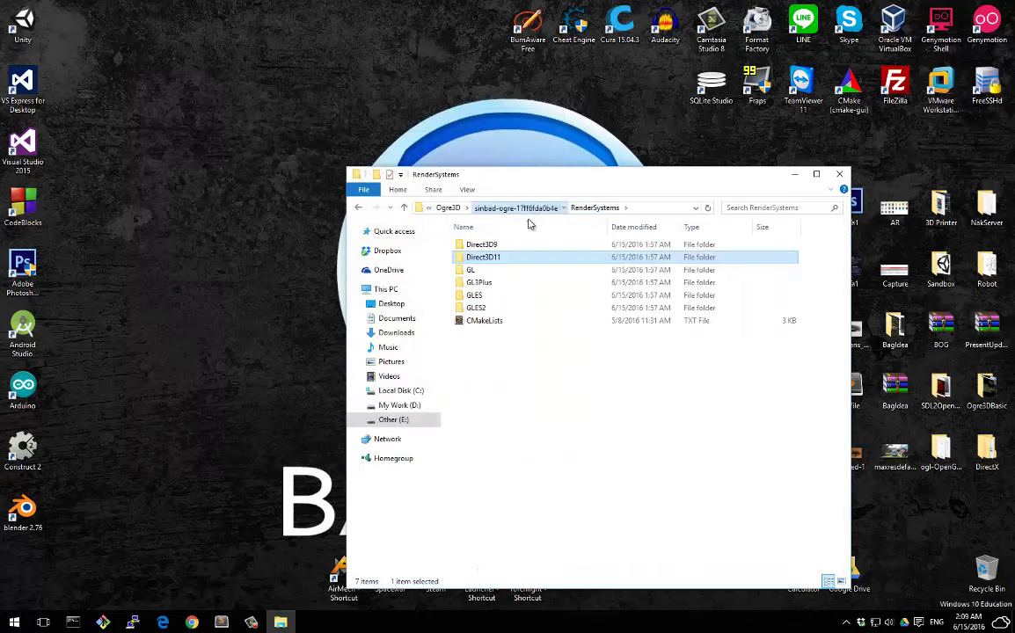
click(482, 207)
click(476, 247)
double_click(475, 247)
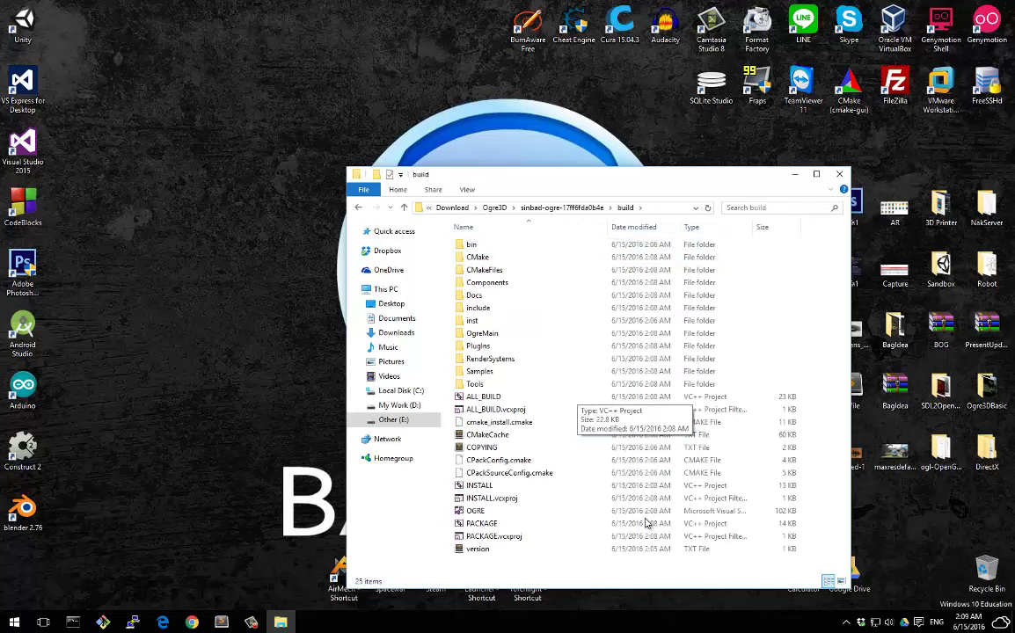
double_click(485, 397)
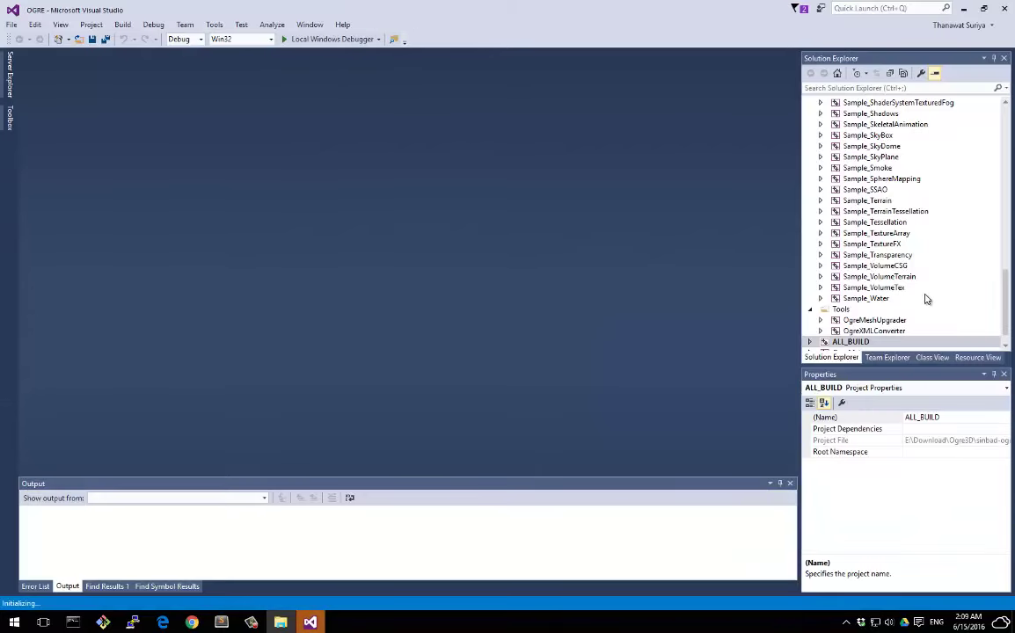
Look through the solution's project list, from the Sample projects up to the RenderSystems group.
click(879, 298)
scroll(914, 264, up, 4)
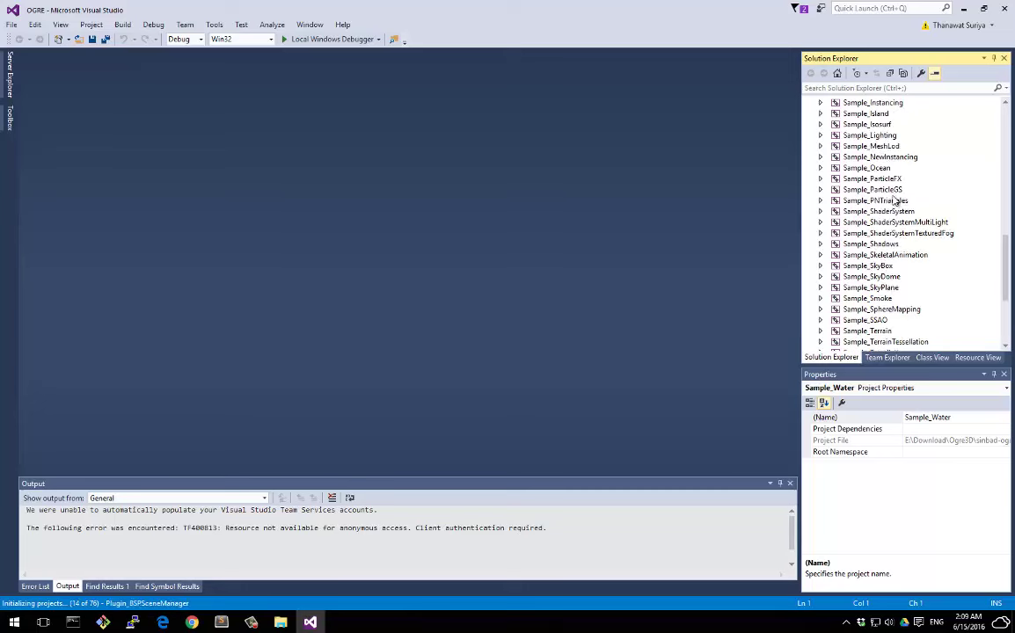
scroll(901, 203, up, 9)
click(882, 190)
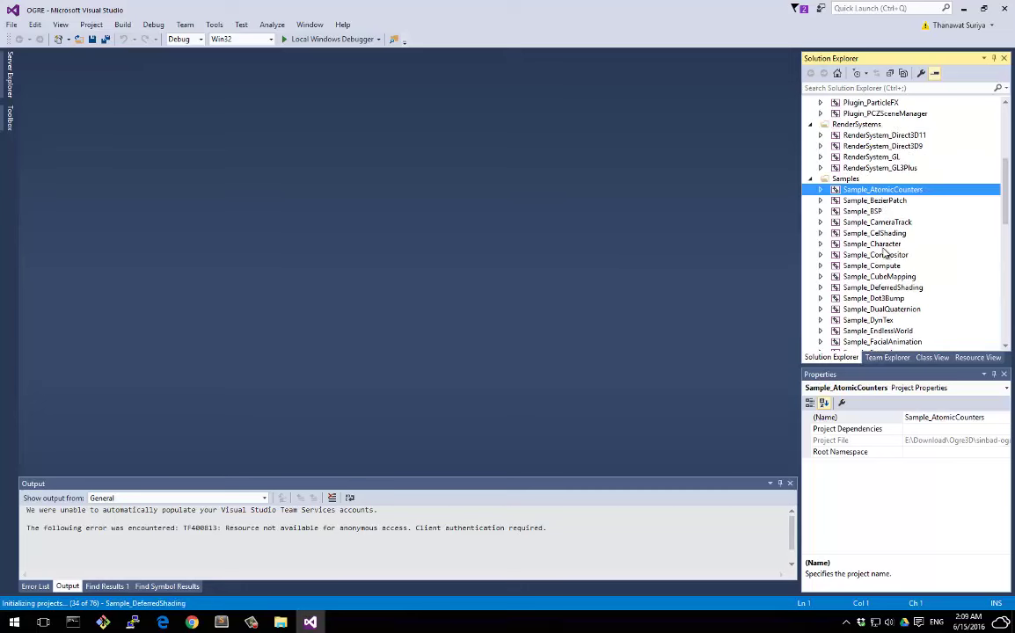
Build the ALL_BUILD project in the Debug Win32 configuration.
scroll(885, 255, down, 15)
click(841, 321)
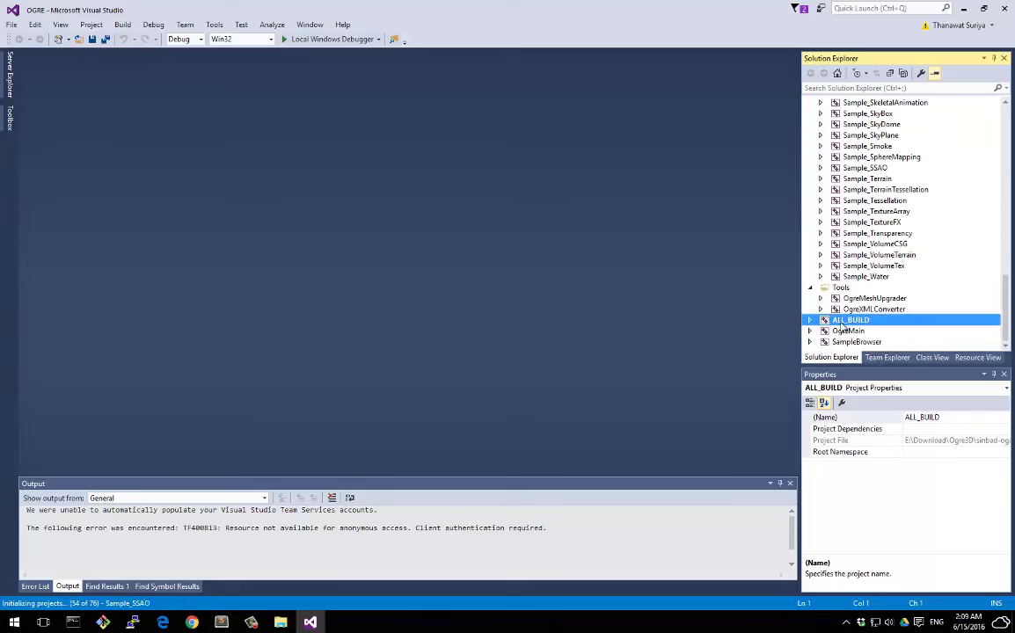
right_click(844, 325)
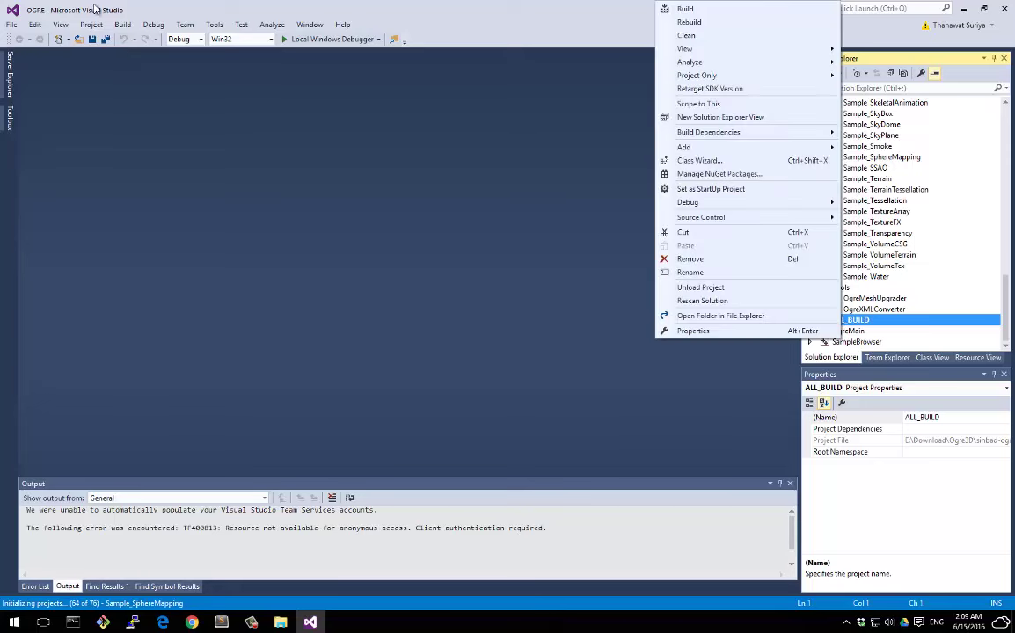
click(181, 41)
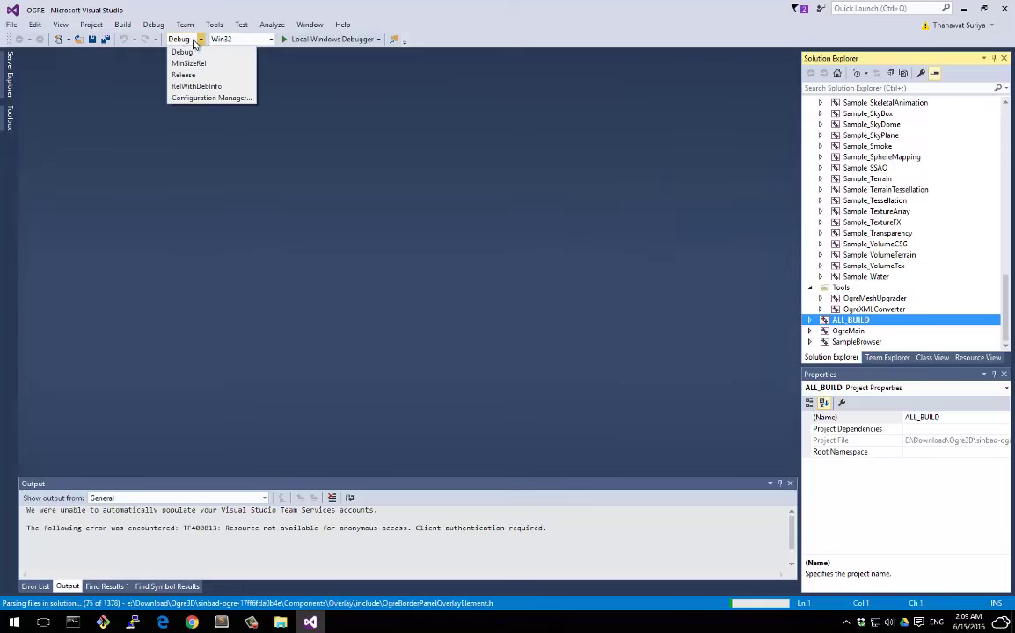
click(841, 323)
right_click(841, 323)
click(617, 10)
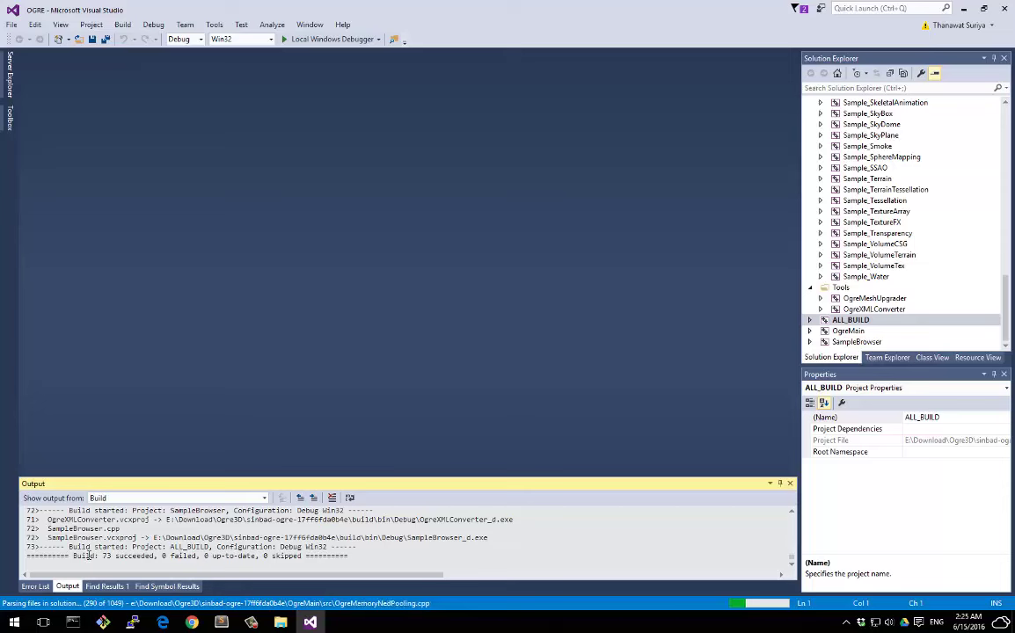
Check the summary line of the ALL_BUILD build in the output.
drag(74, 556, 157, 556)
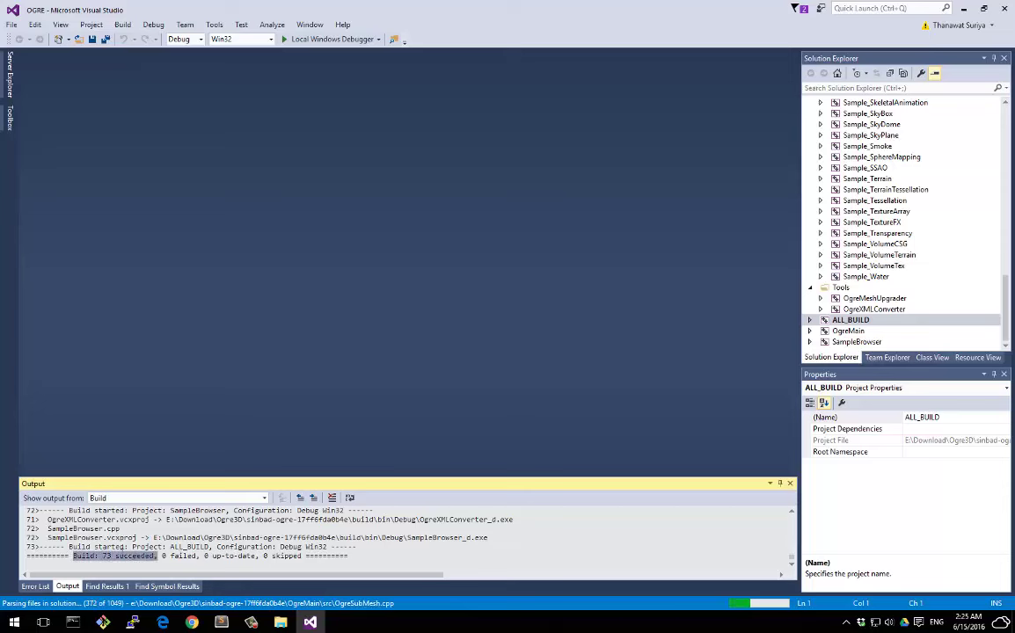
drag(68, 556, 153, 557)
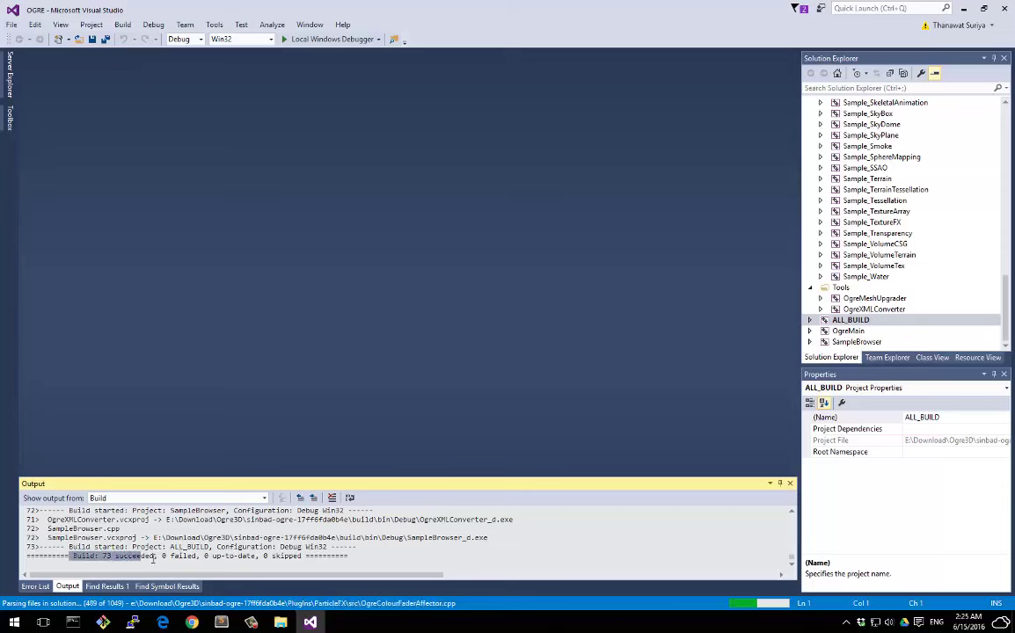
double_click(107, 555)
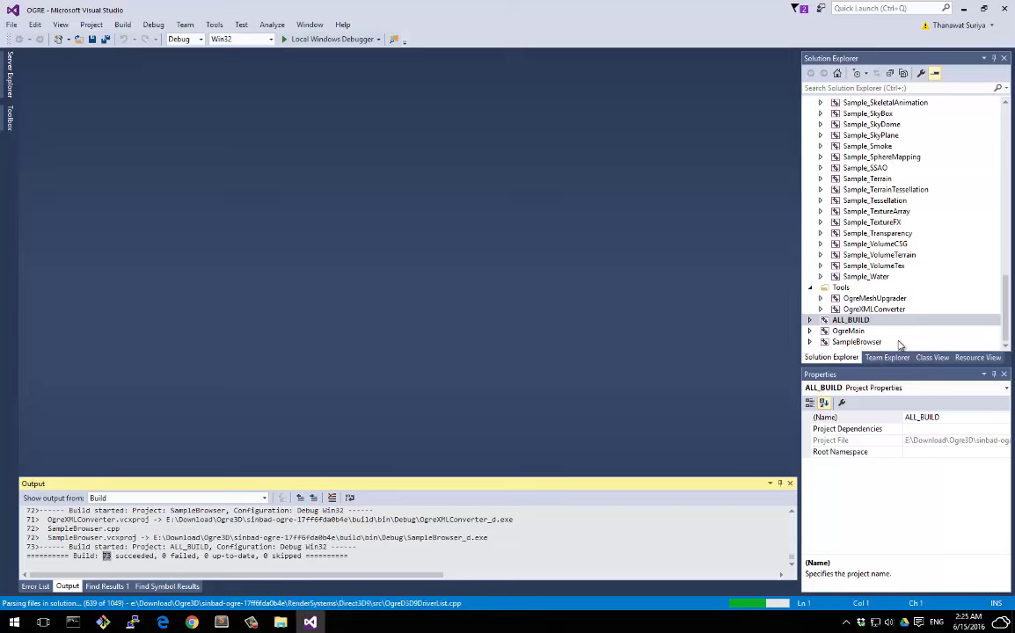
Build the INSTALL project under CMakePredefinedTargets.
scroll(898, 345, up, 12)
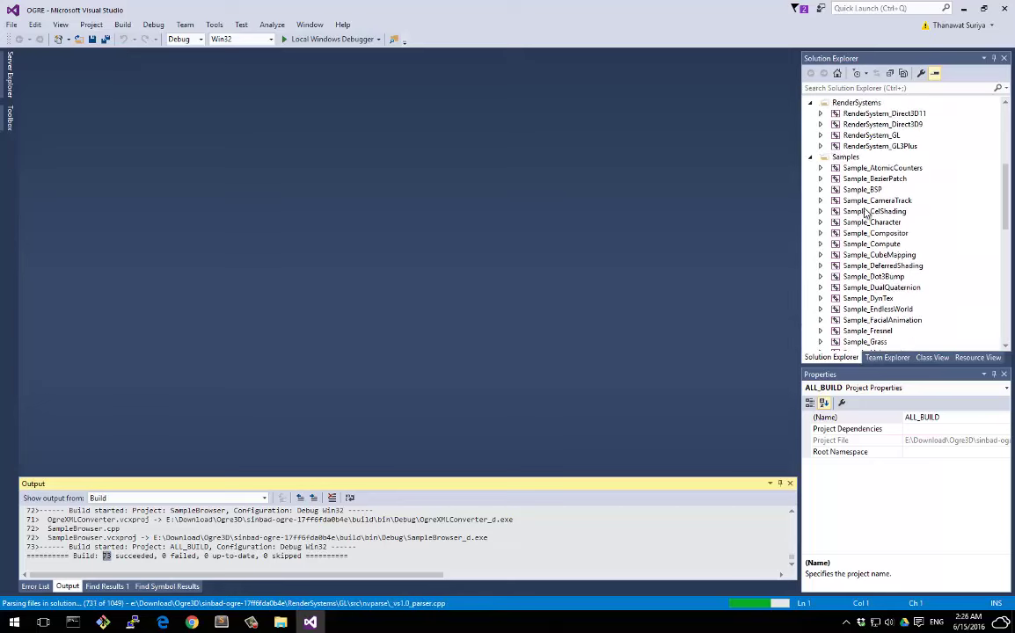
scroll(866, 211, up, 7)
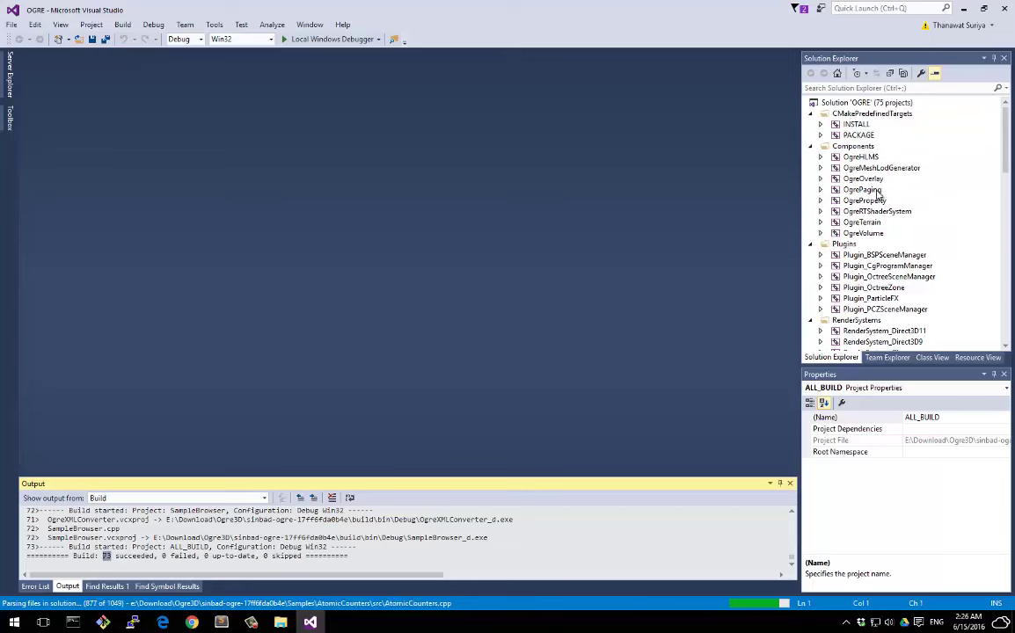
click(857, 125)
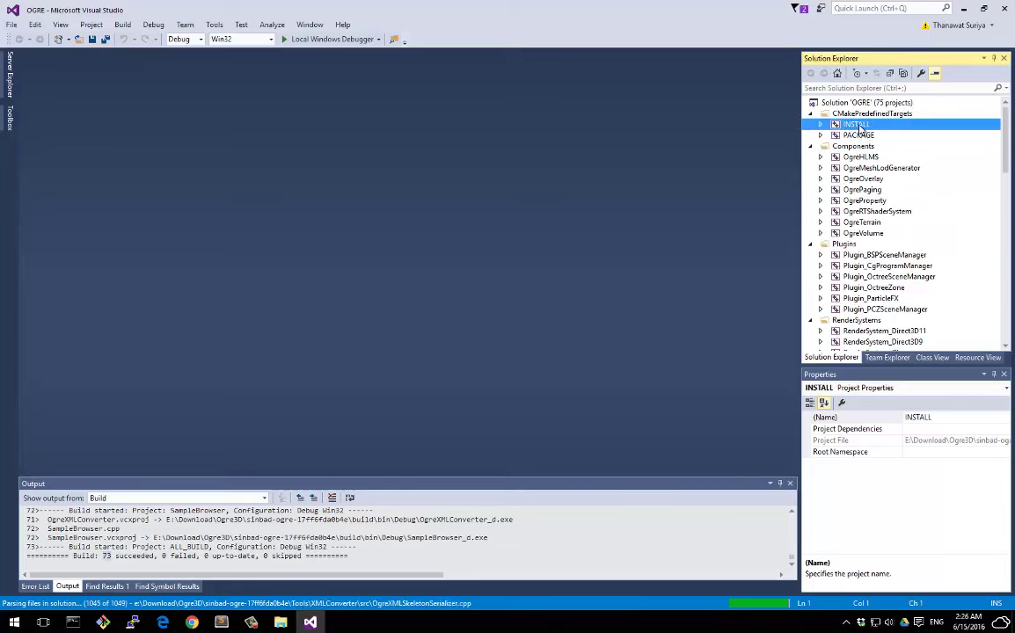
right_click(859, 127)
click(814, 135)
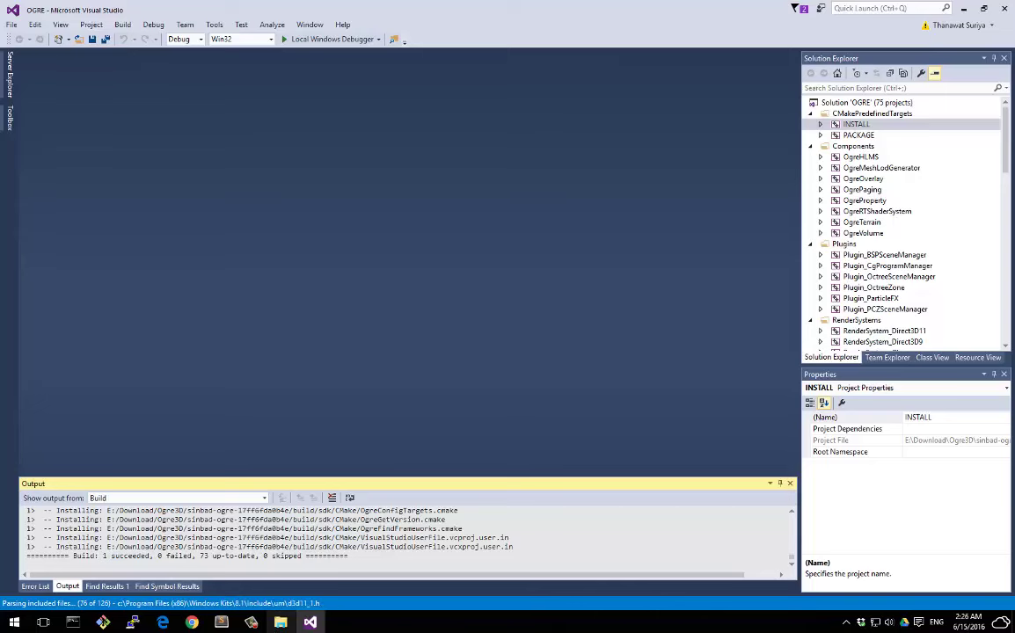
Switch to File Explorer and open the bin\debug folder inside the OGRE build folder.
key(alt+Tab)
click(271, 158)
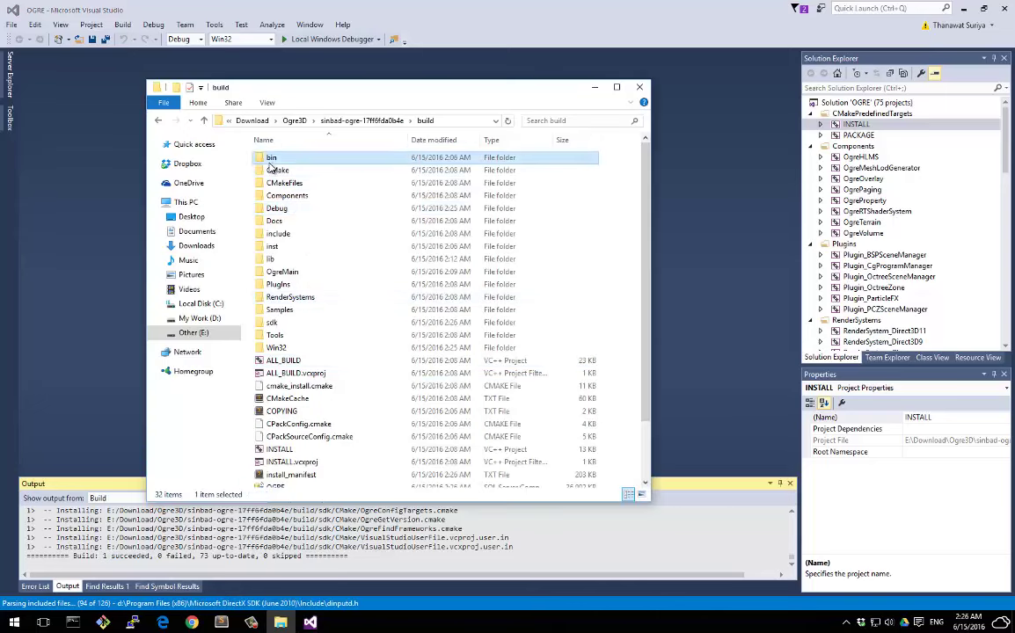
double_click(271, 161)
double_click(275, 158)
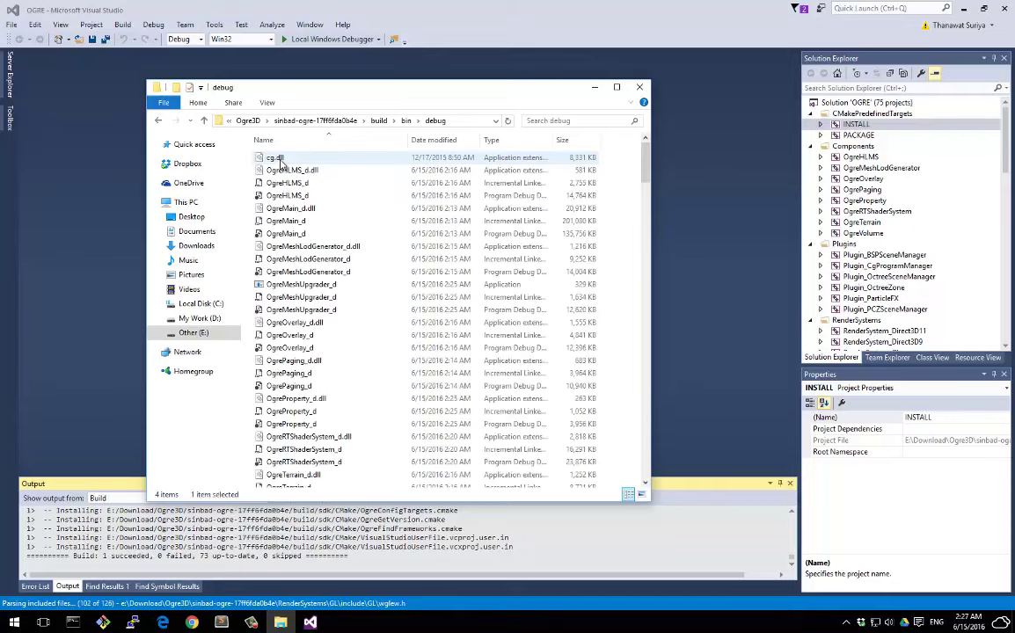
Look through the compiled files in the debug folder, including SampleBrowser_d, the plugin and render system libraries, and the CFG files.
drag(644, 166, 591, 251)
scroll(590, 251, down, 20)
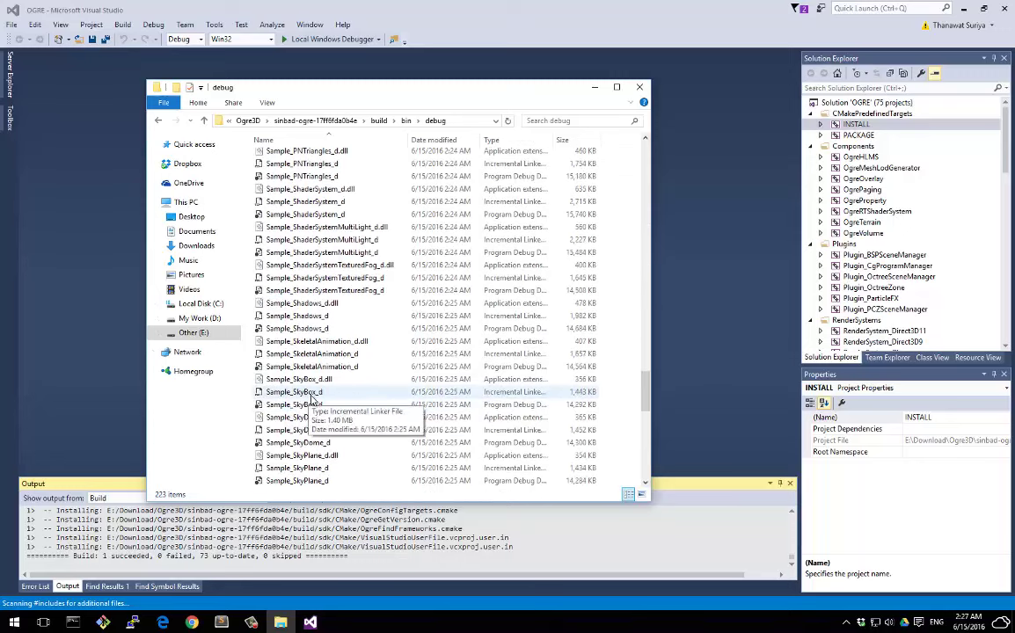
scroll(316, 405, down, 4)
click(290, 430)
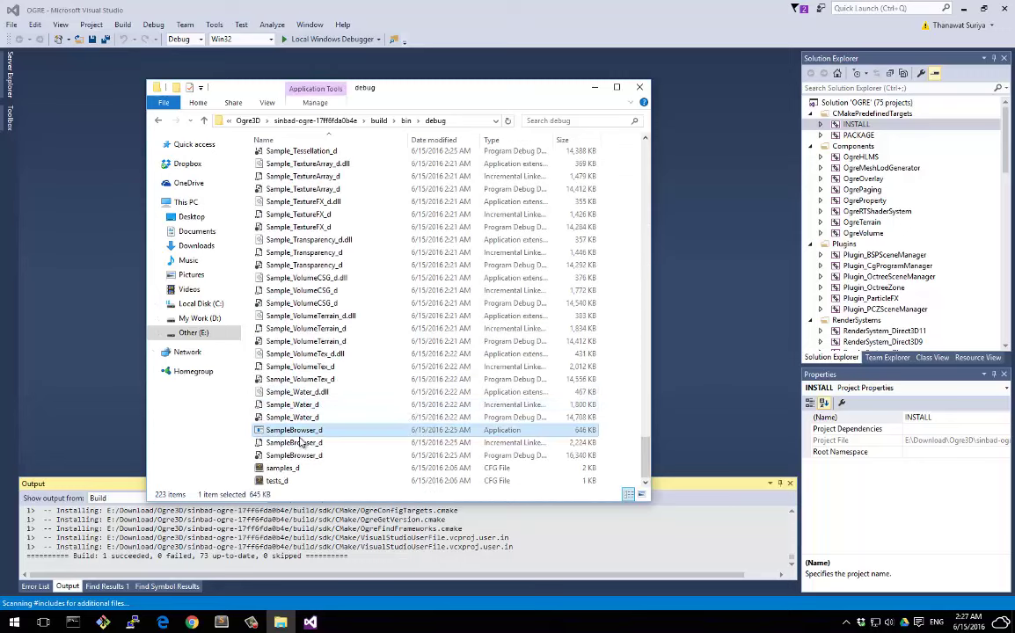
scroll(563, 395, up, 2)
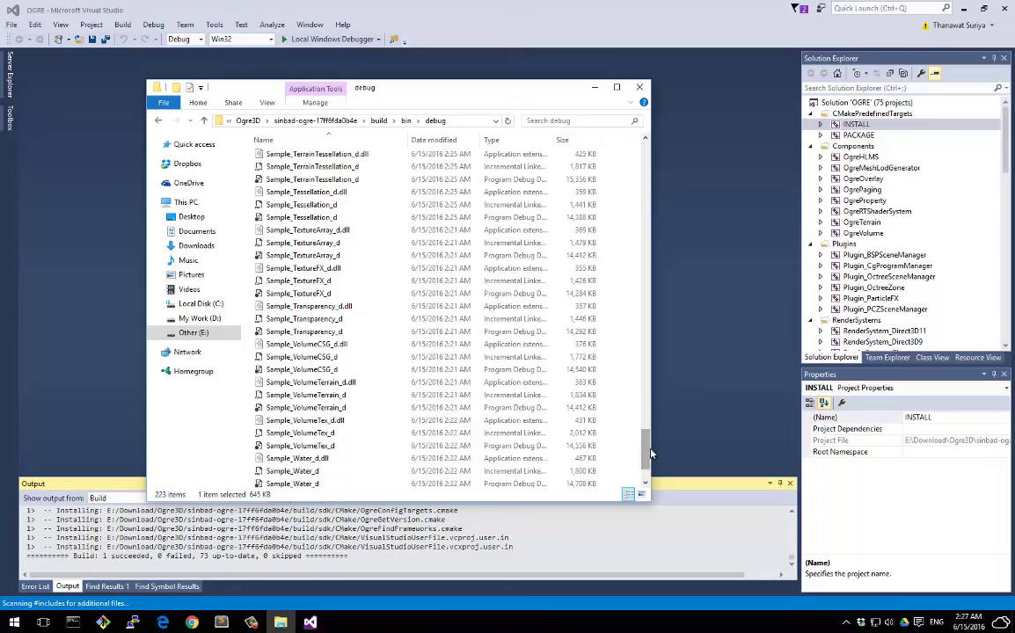
scroll(645, 435, down, 2)
drag(645, 423, 644, 210)
click(290, 386)
scroll(299, 352, up, 11)
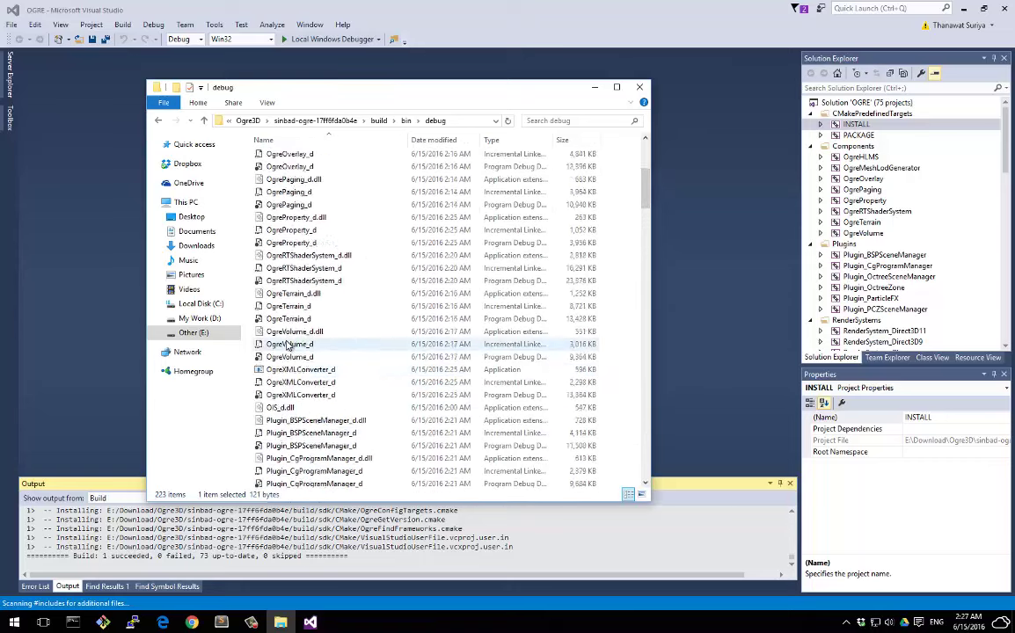
scroll(288, 334, down, 13)
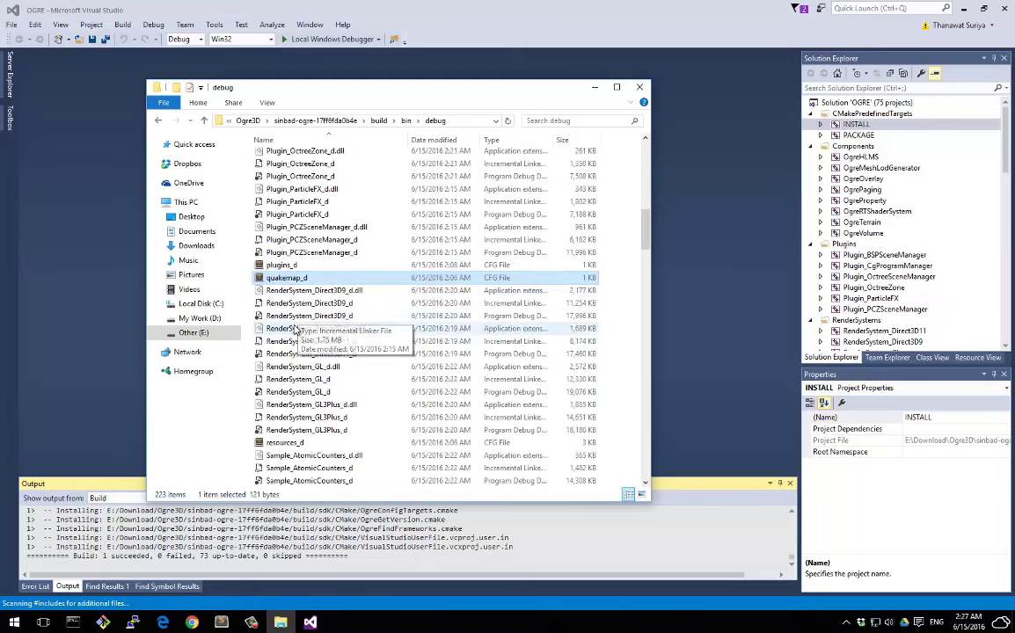
Open resources_d.cfg in Sublime Text, declining the update, and examine the Samples/Media resource paths.
double_click(283, 443)
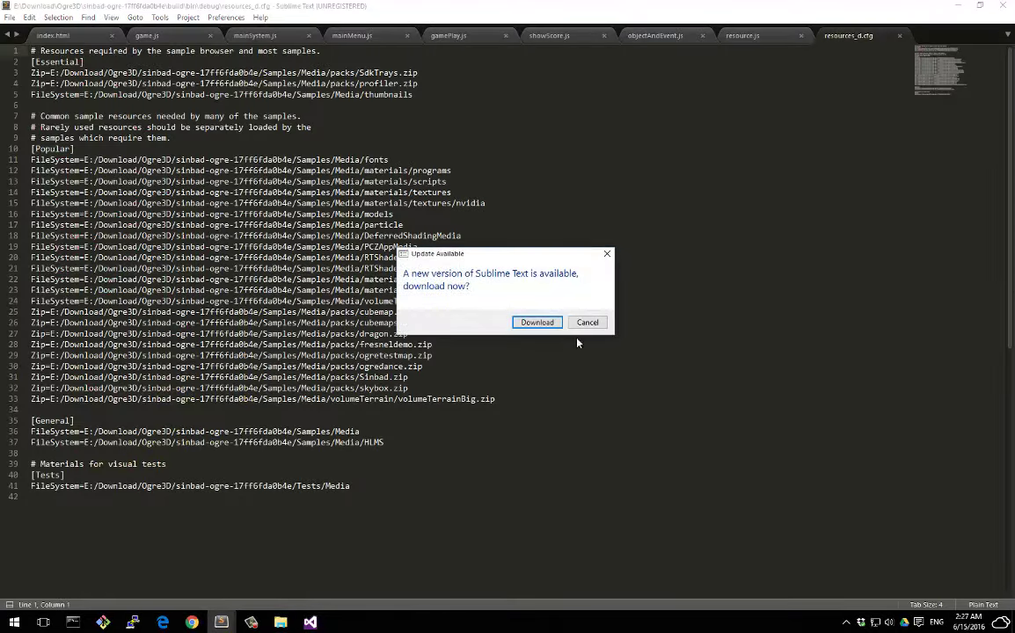
click(586, 321)
click(282, 344)
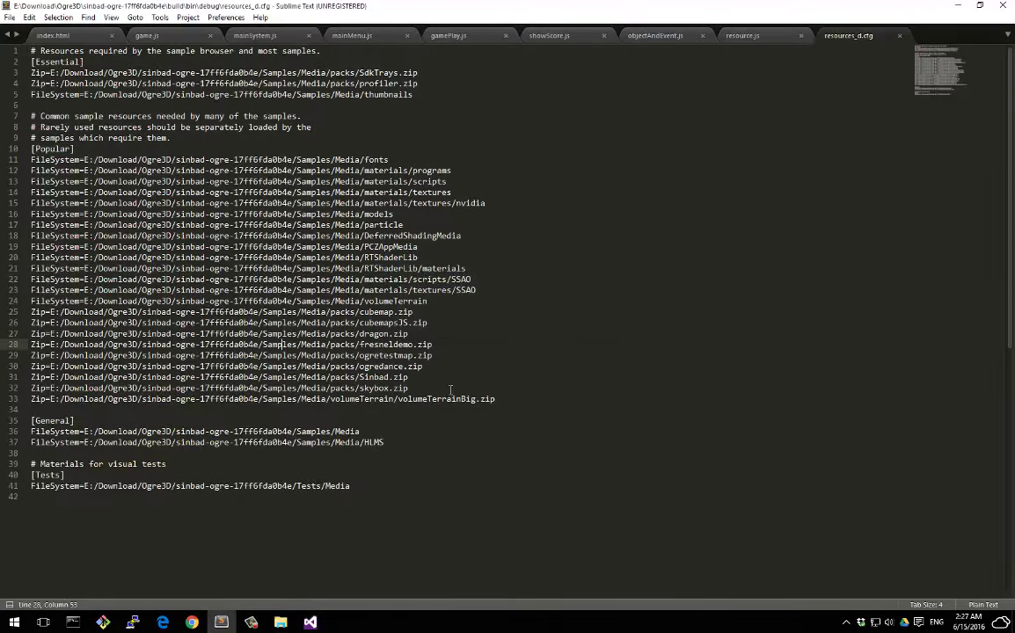
drag(511, 400, 396, 400)
click(200, 399)
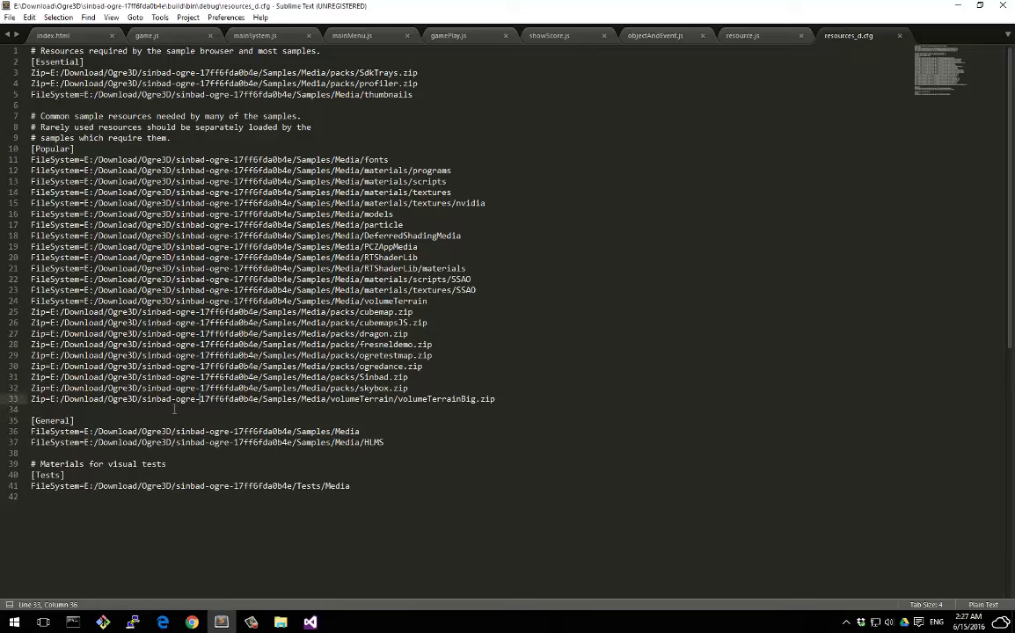
drag(264, 402, 300, 404)
drag(262, 312, 318, 313)
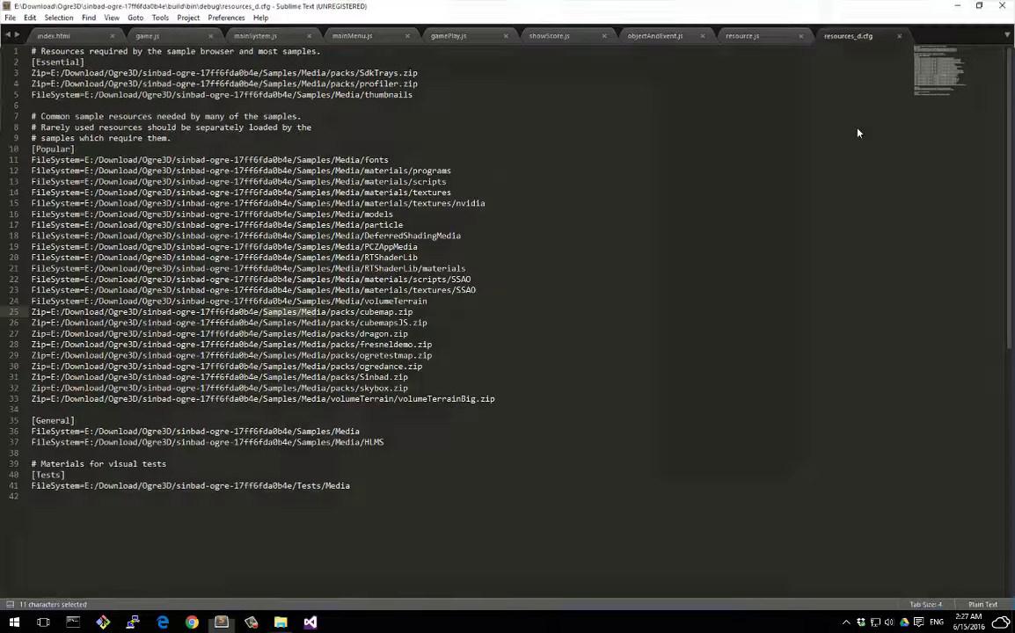
Open plugins_d.cfg from the debug folder, examine its RenderSystem plugin lines, and close the text editor.
key(alt+Tab)
scroll(641, 268, down, 7)
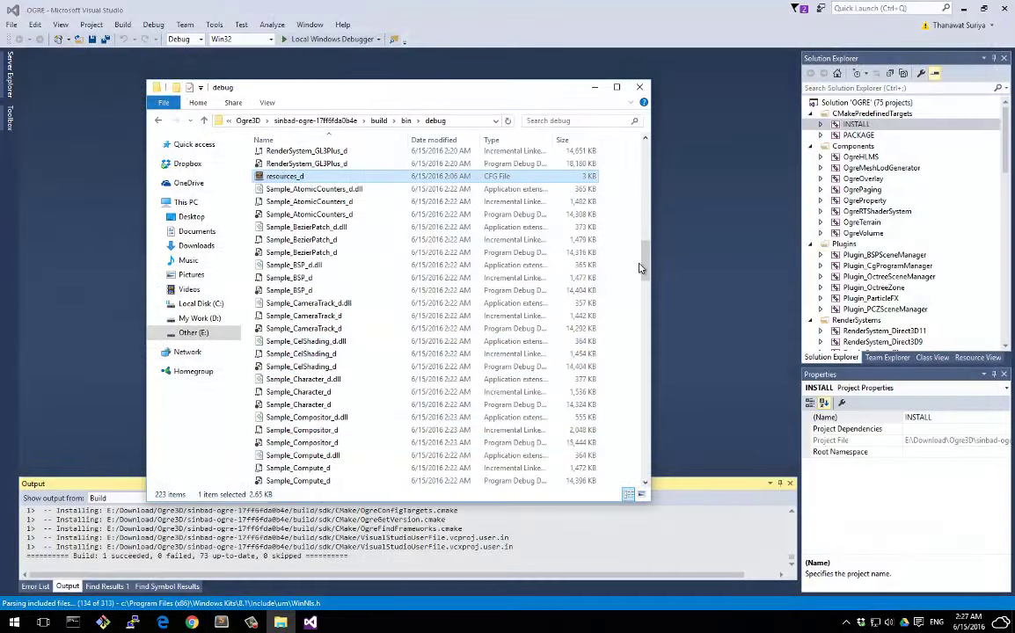
scroll(644, 266, up, 5)
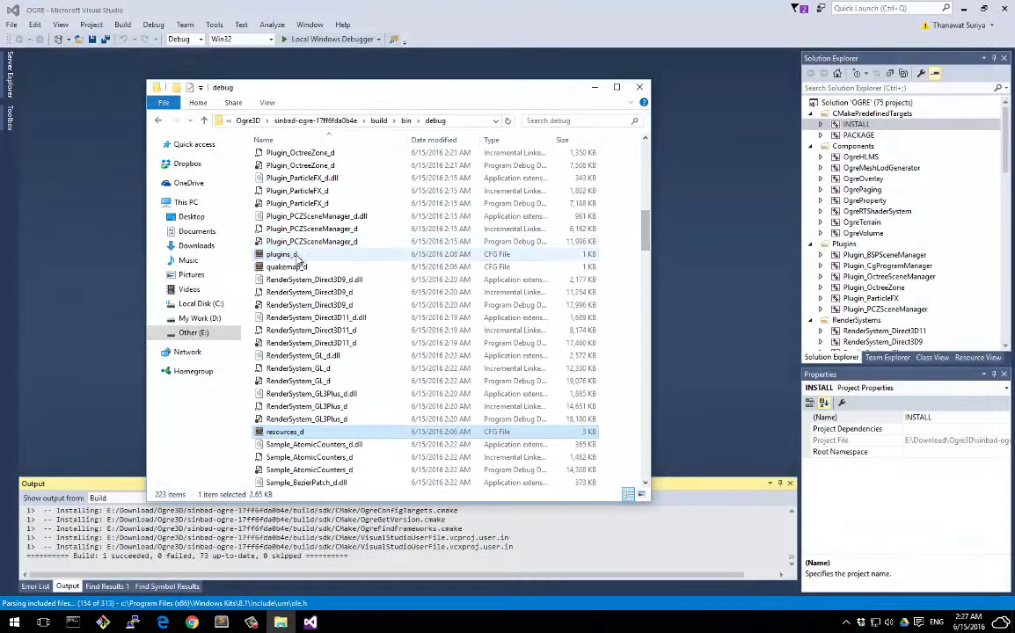
double_click(290, 257)
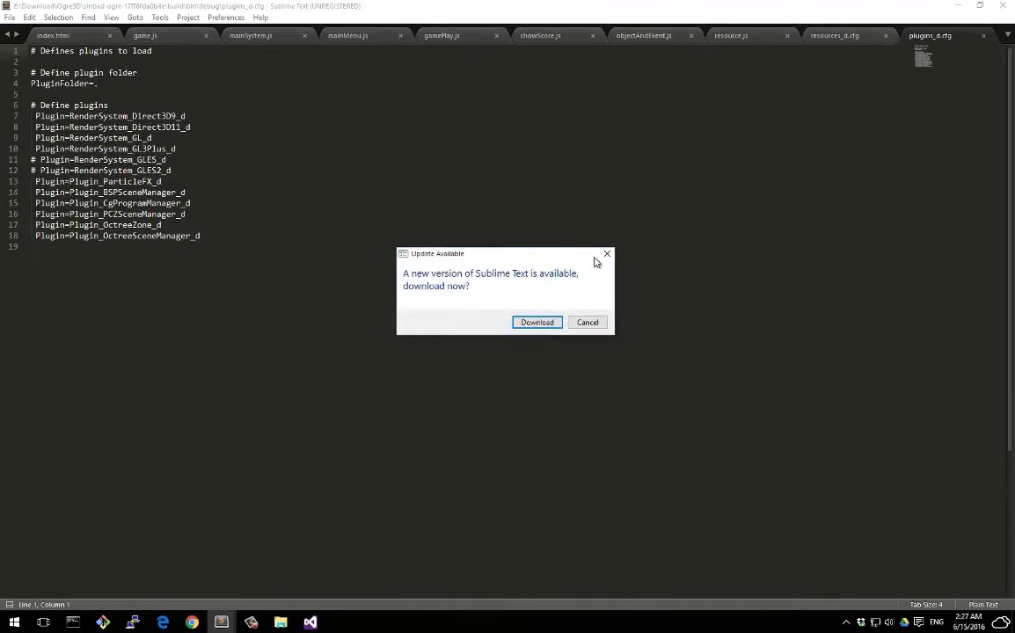
click(606, 254)
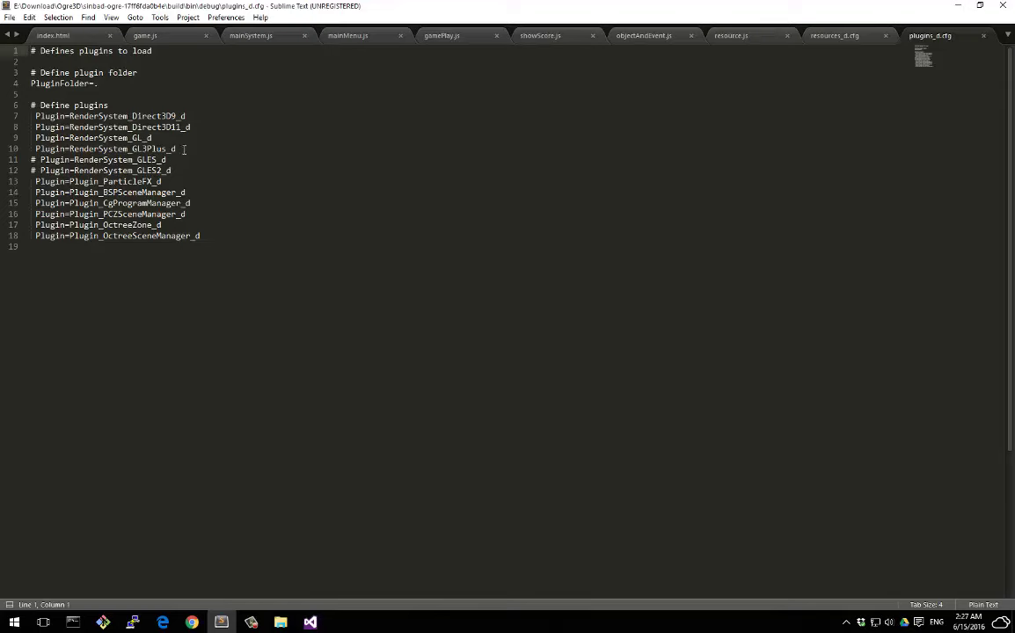
drag(184, 149, 31, 113)
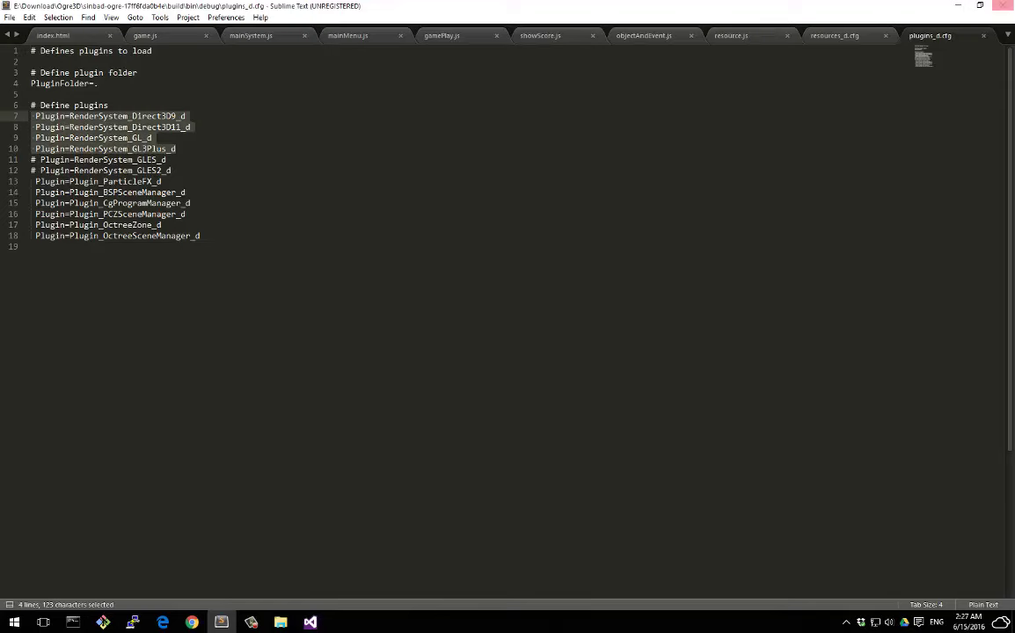
click(1004, 9)
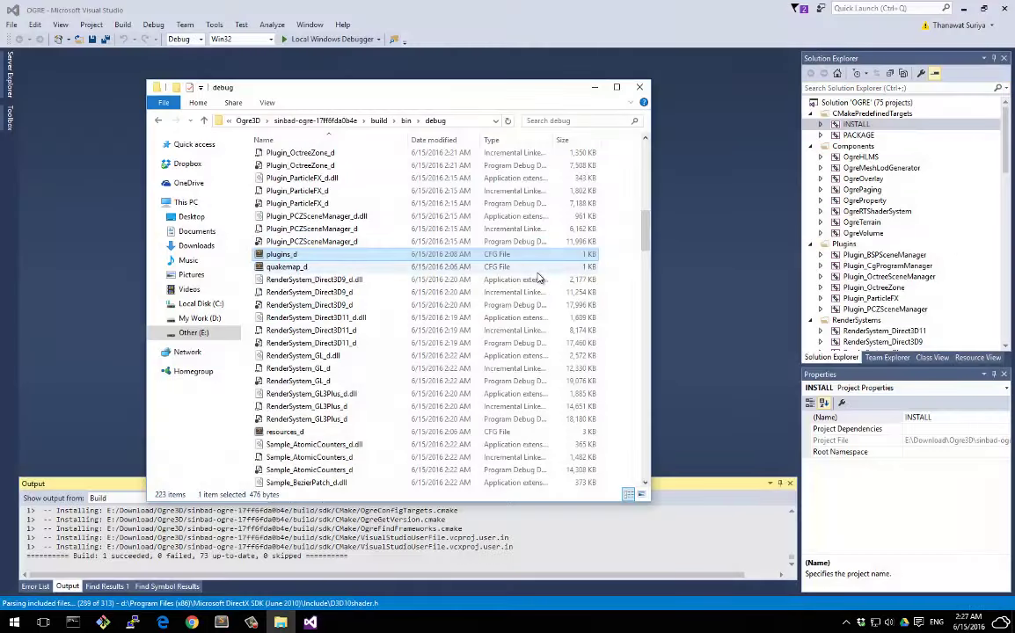
Run SampleBrowser_d from the debug folder and open the render system choices in its configuration.
drag(645, 232, 594, 475)
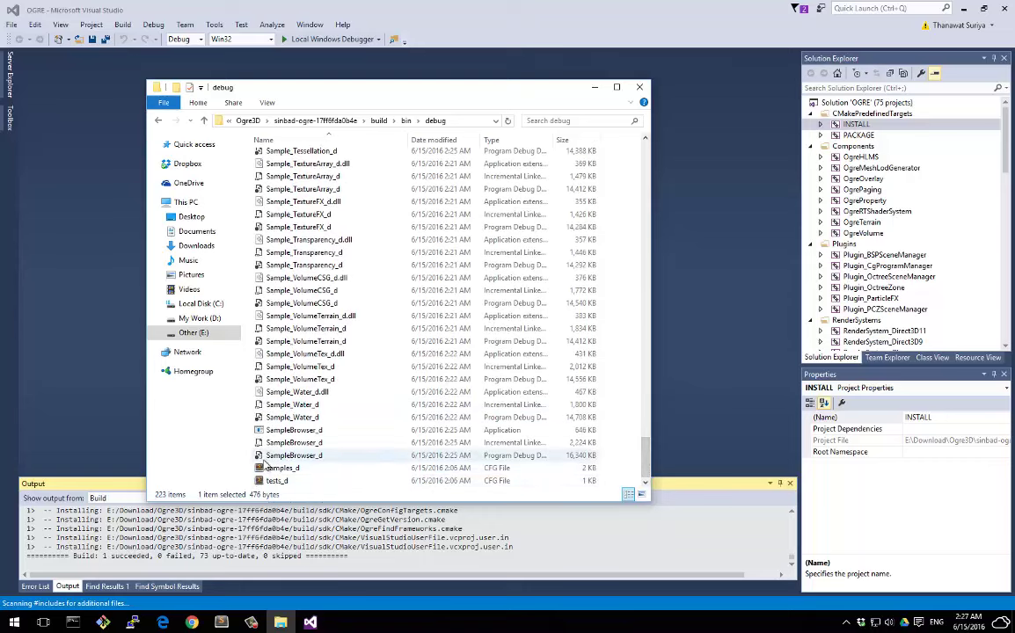
click(252, 431)
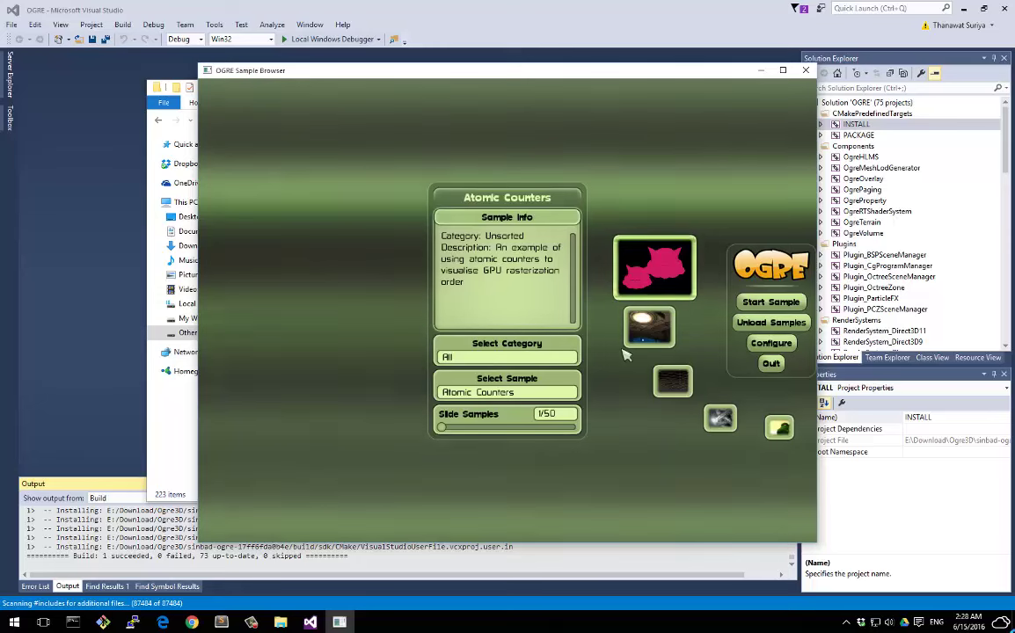
click(770, 344)
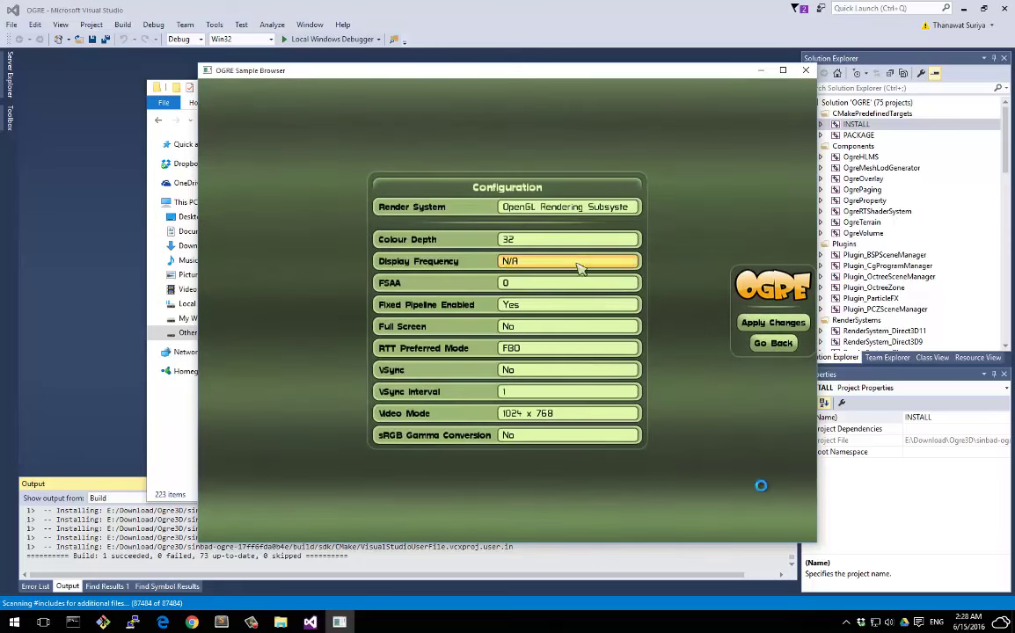
click(538, 204)
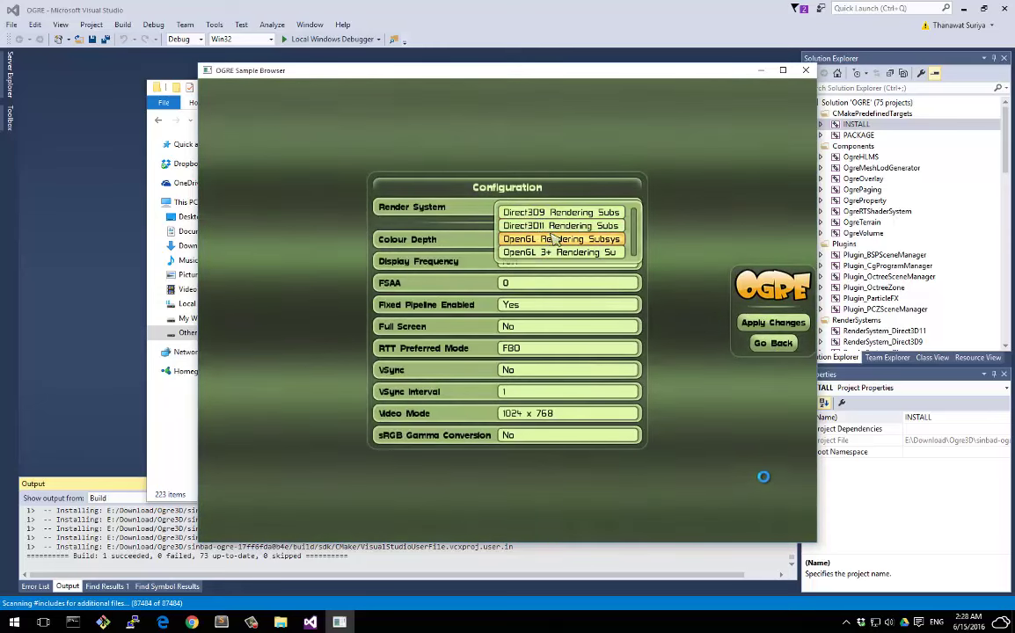